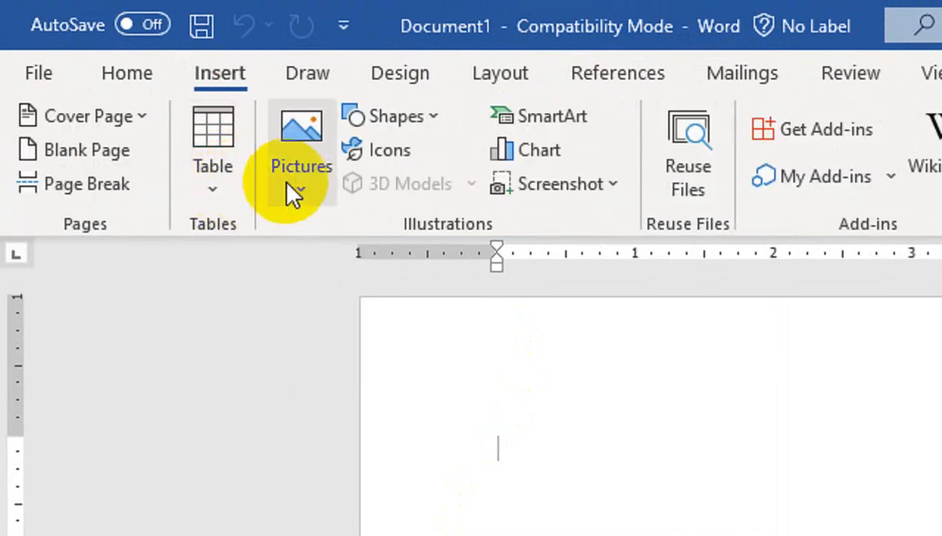
- Insert a table with four columns and three rows, and narrow its first column to about half its width
left_click(235, 192)
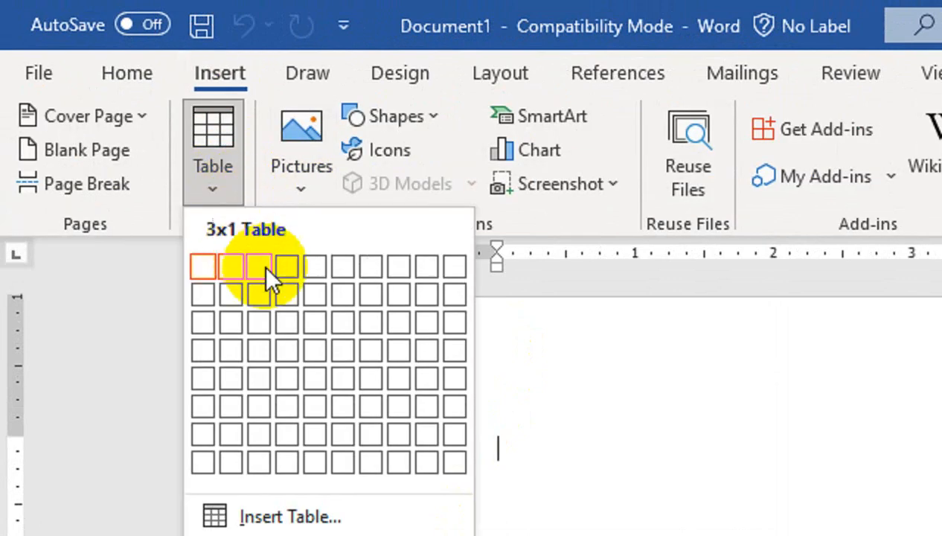
left_click(301, 328)
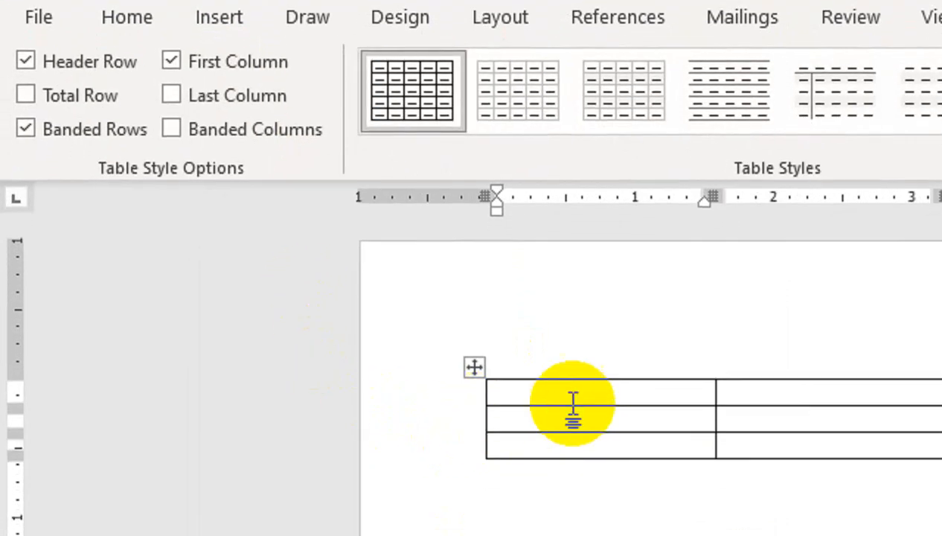
left_click_drag(707, 391, 594, 393)
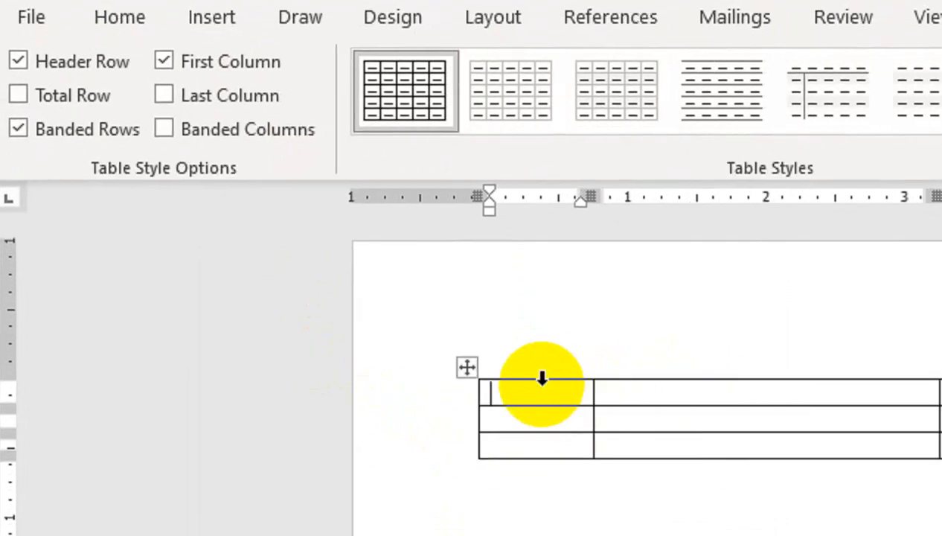
- Fill the table's header row with Sn, Product, Rate and QTY
left_click(542, 379)
left_click(532, 402)
type("Sn")
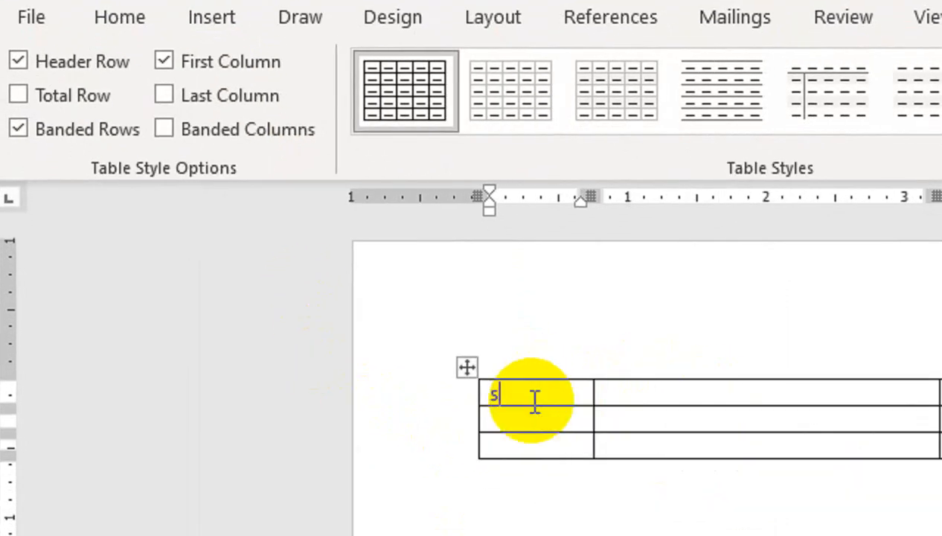
key("Tab")
type("Produc")
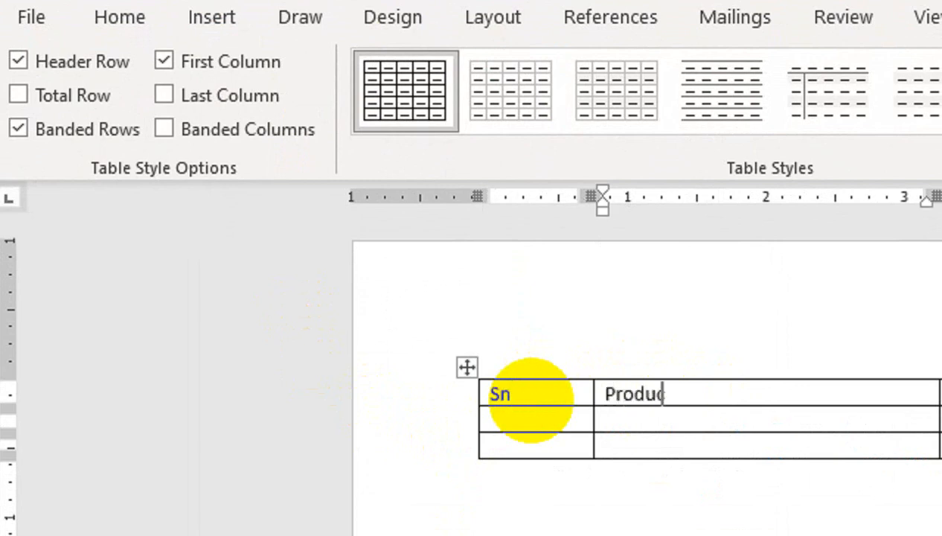
type("t")
key("Tab")
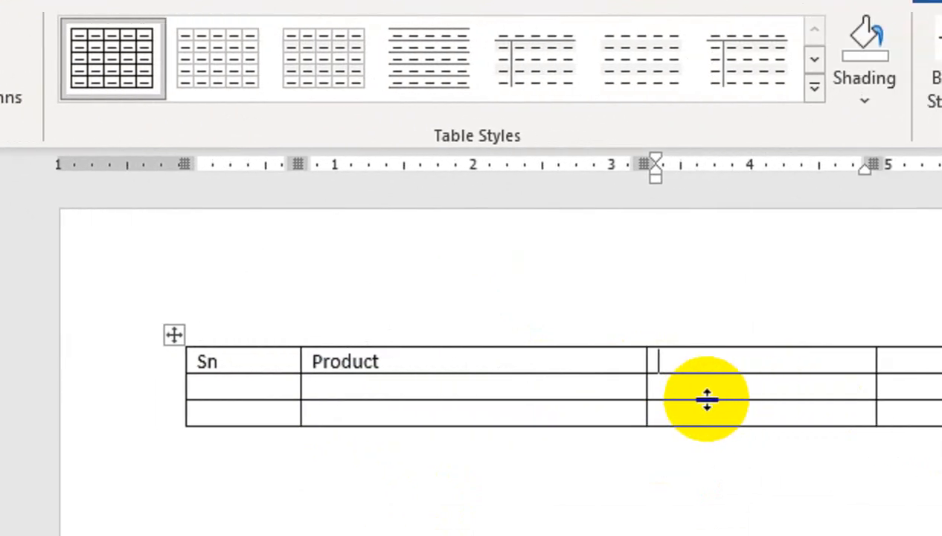
type("Rat")
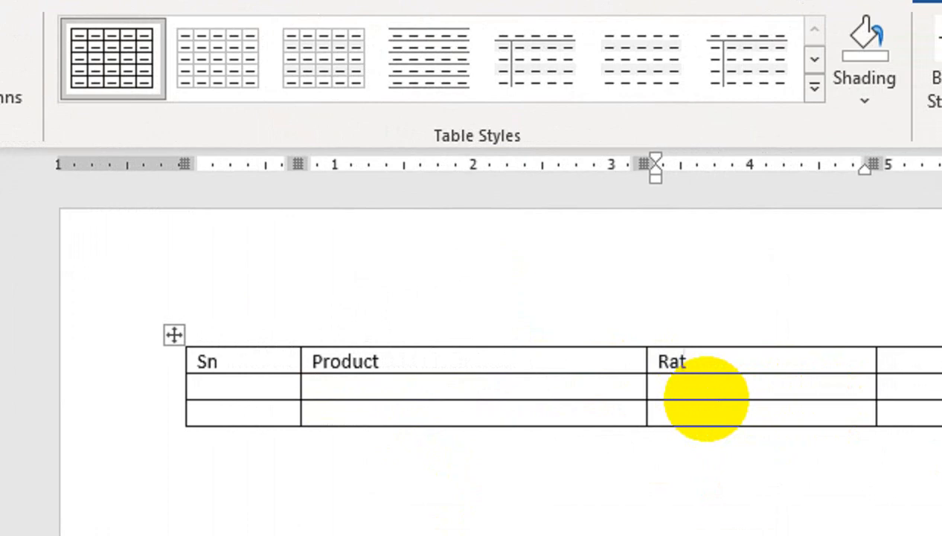
type("e")
key("Tab")
type("Q")
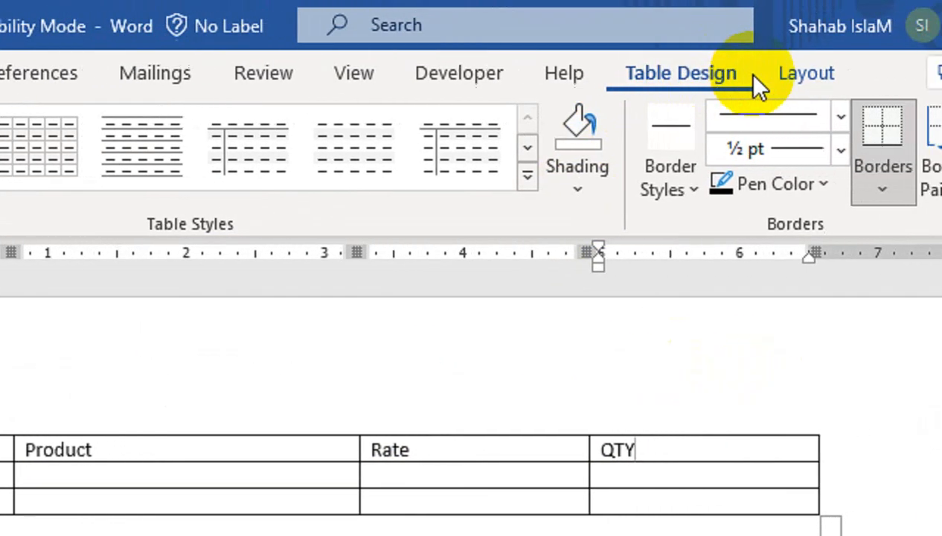
- Add a column after QTY and enter Amount as its header
left_click(805, 73)
left_click(250, 160)
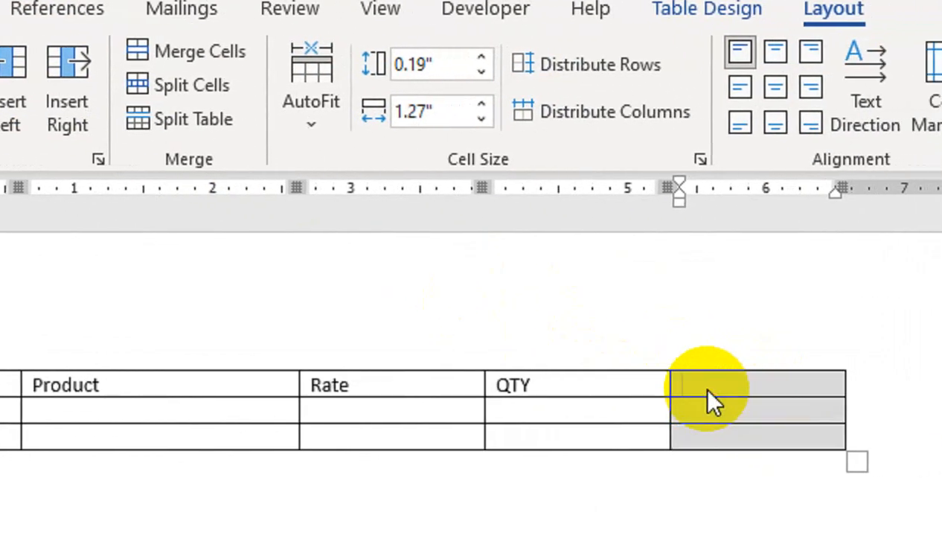
left_click(708, 388)
type("A")
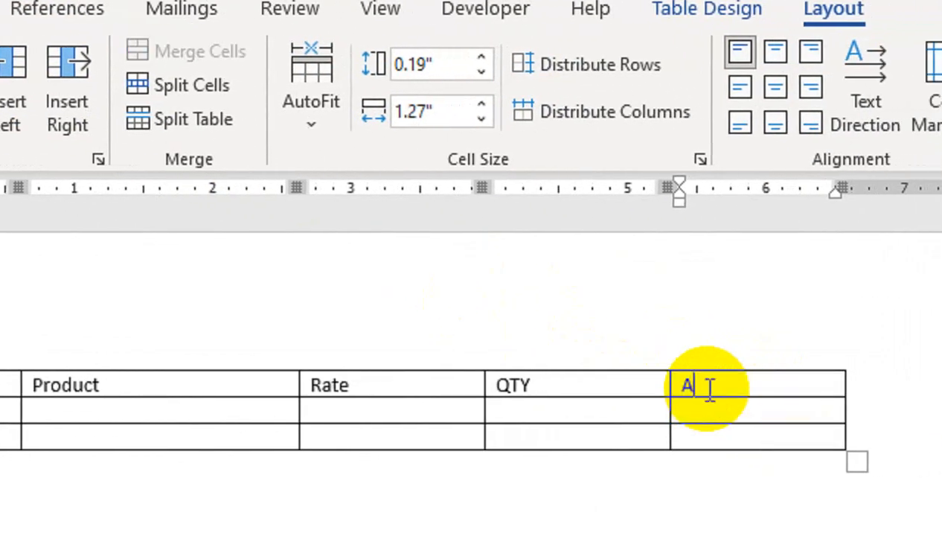
type("mount")
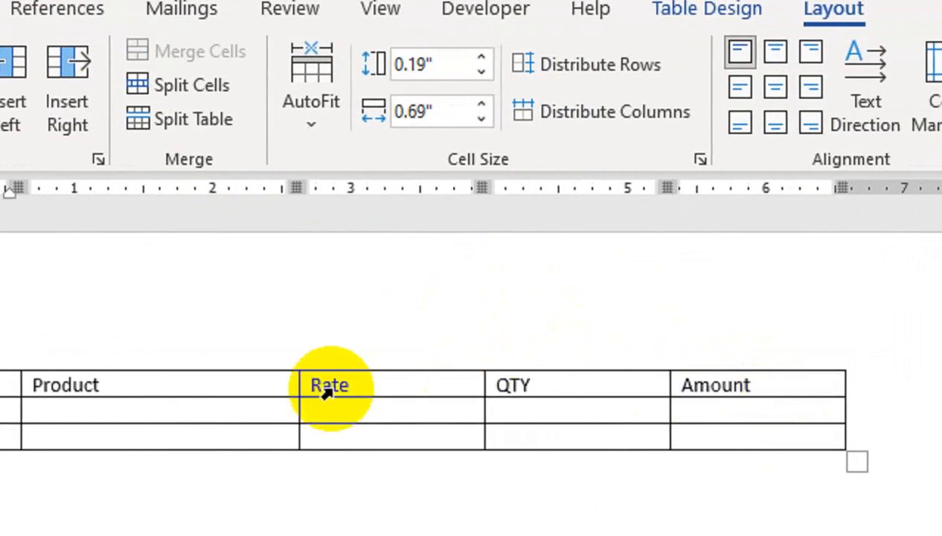
- Enter 1 under Sn and LED under Product in the first row below the headers
key("Tab")
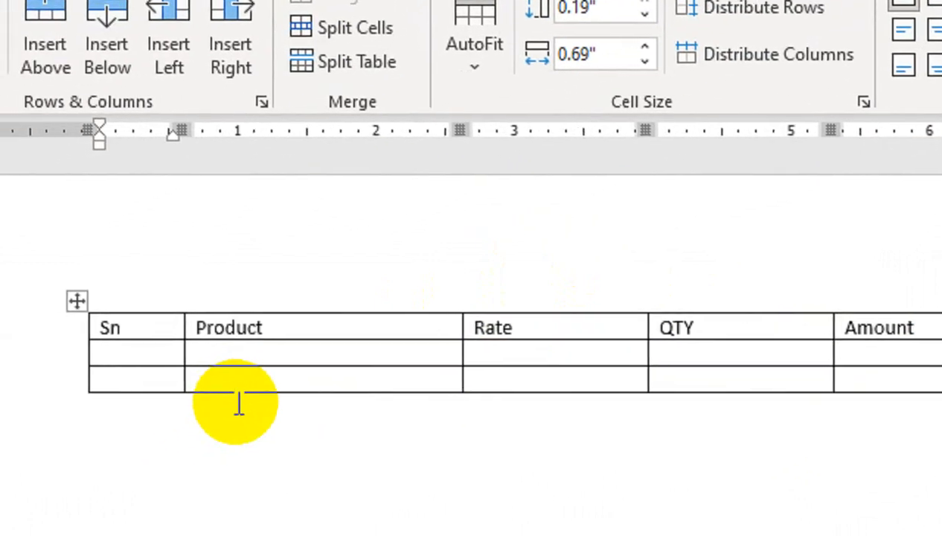
type("1")
key("Tab")
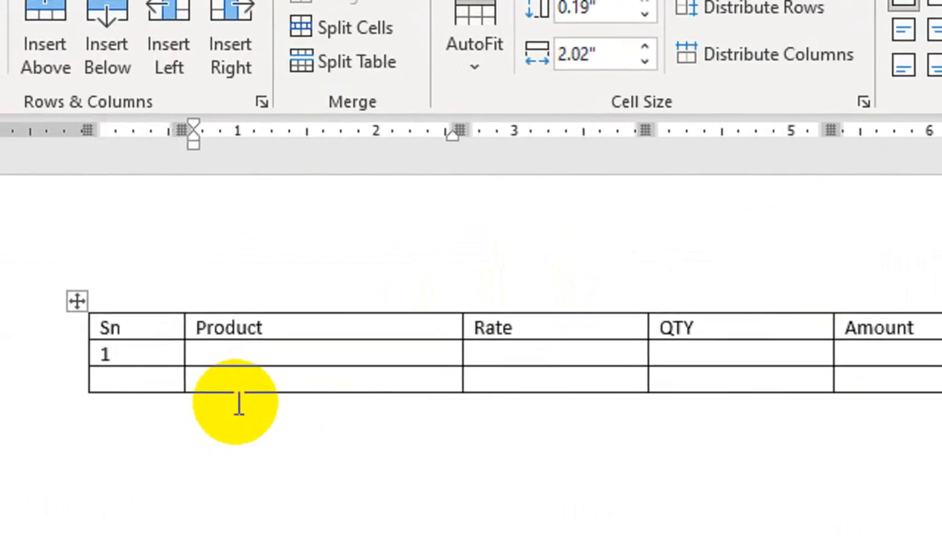
key("Tab")
key("shift+Tab")
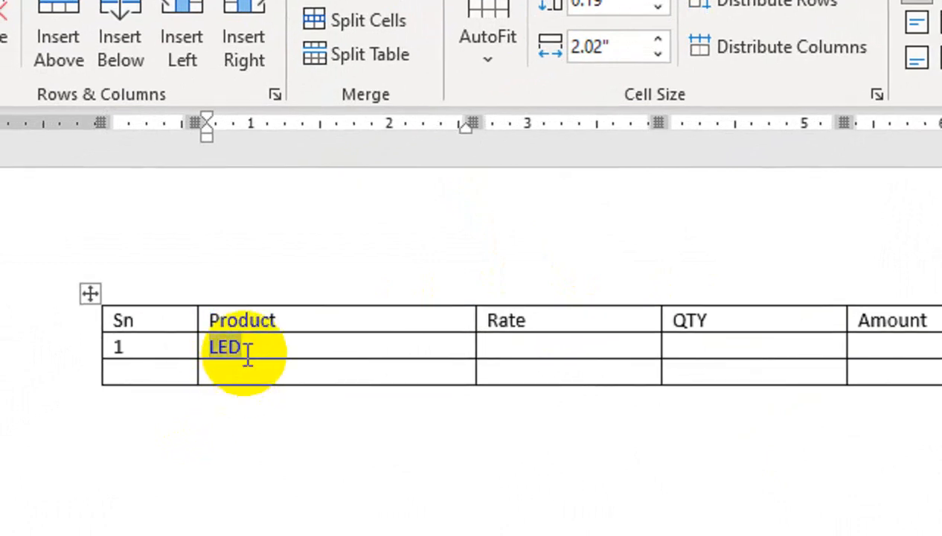
- Center the header row's text, make it bold and enlarge it to 18 pt
left_click_drag(119, 320, 868, 320)
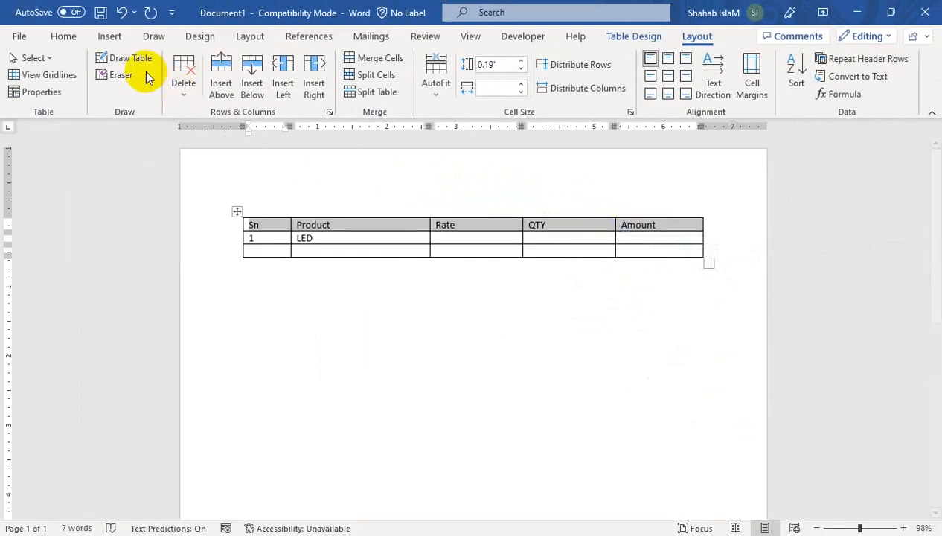
left_click(63, 36)
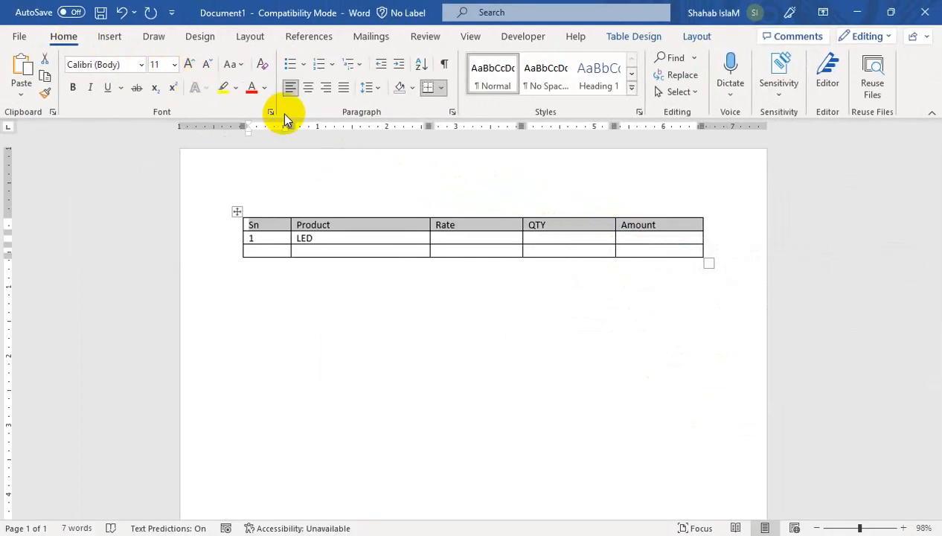
left_click(307, 87)
left_click(191, 64)
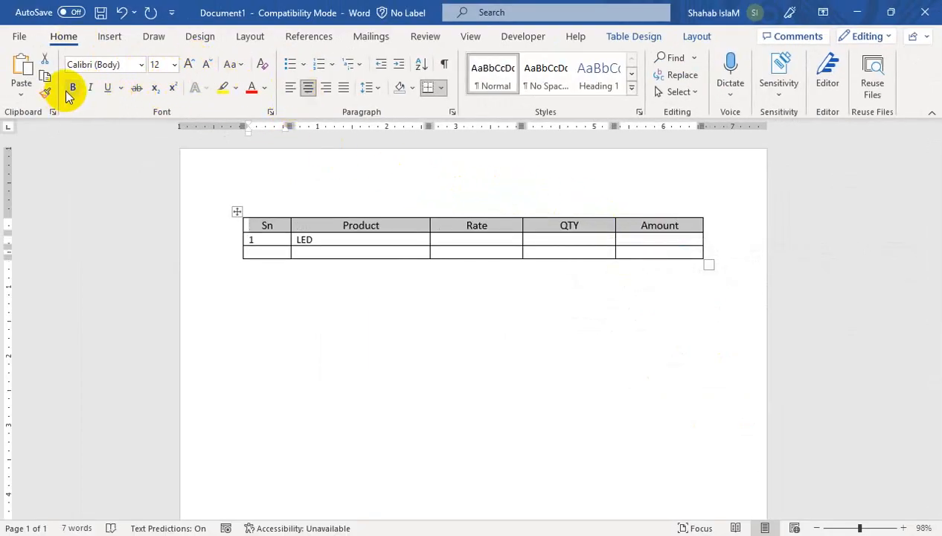
left_click(72, 87)
left_click(187, 65)
double_click(188, 64)
- Set the header row's font to Arial Nova
left_click(140, 65)
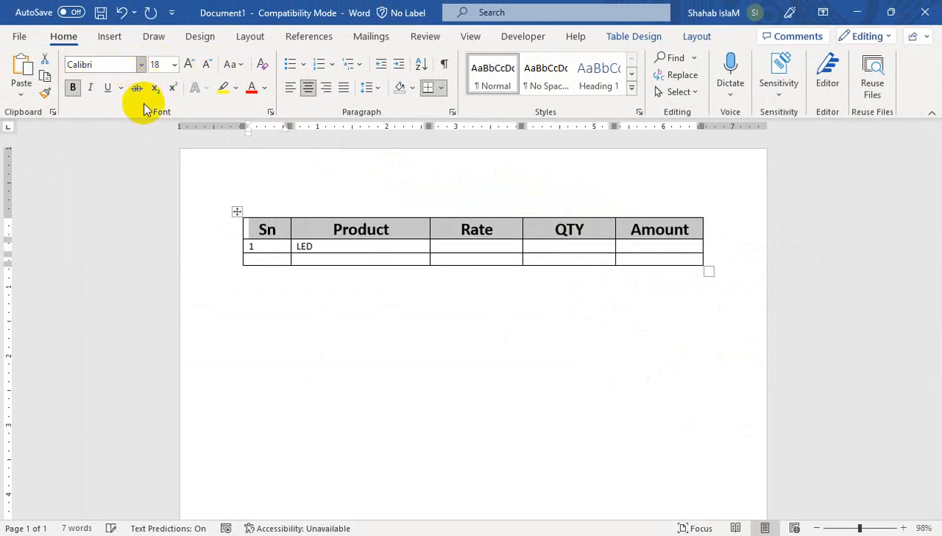
left_click_drag(279, 90, 280, 104)
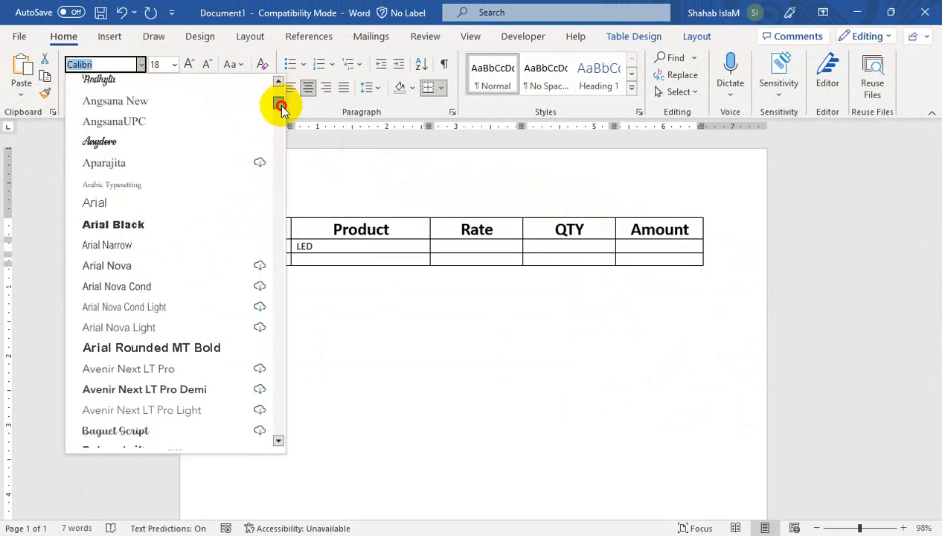
left_click(233, 272)
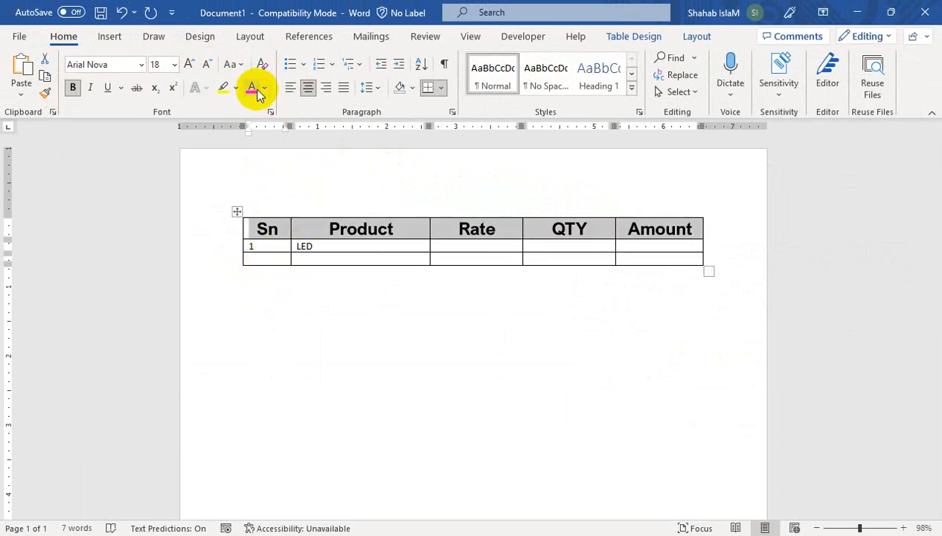
- Delete the LED entry from the Product cell beside serial number 1
left_click(302, 250)
left_click(294, 248)
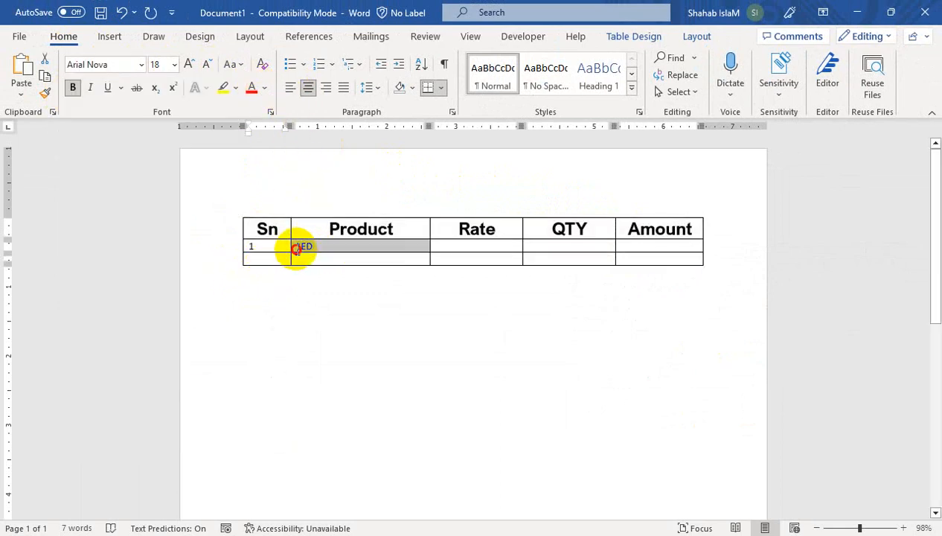
key("Delete")
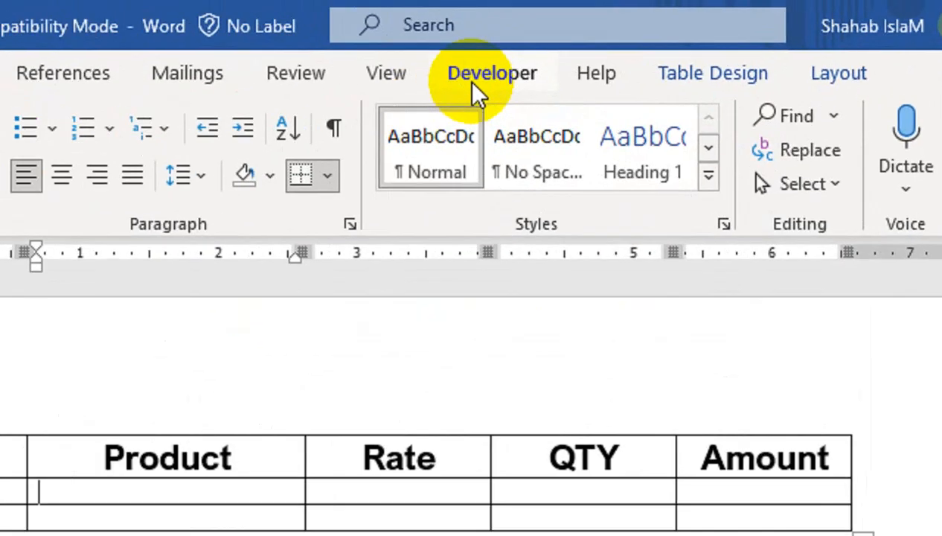
- Customize the ribbon to hide the Developer tab
right_click(518, 45)
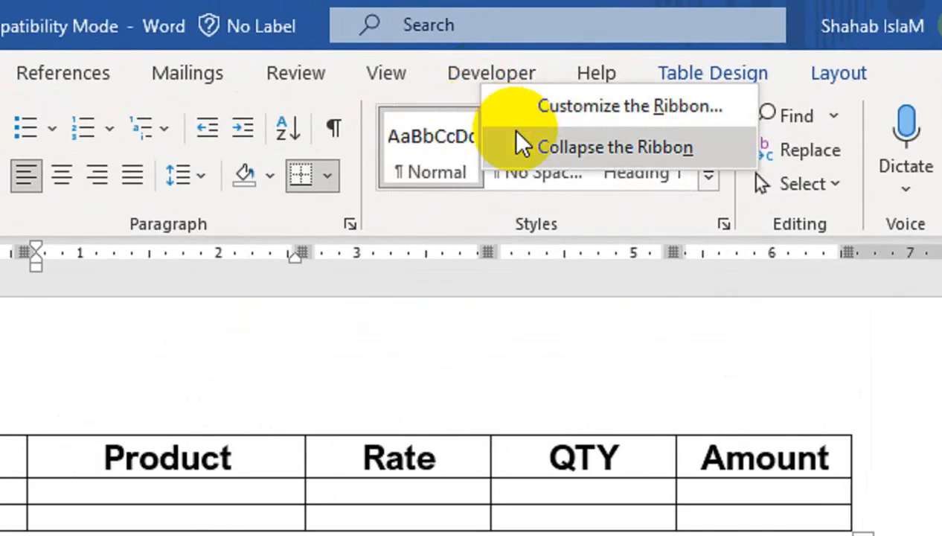
left_click(541, 57)
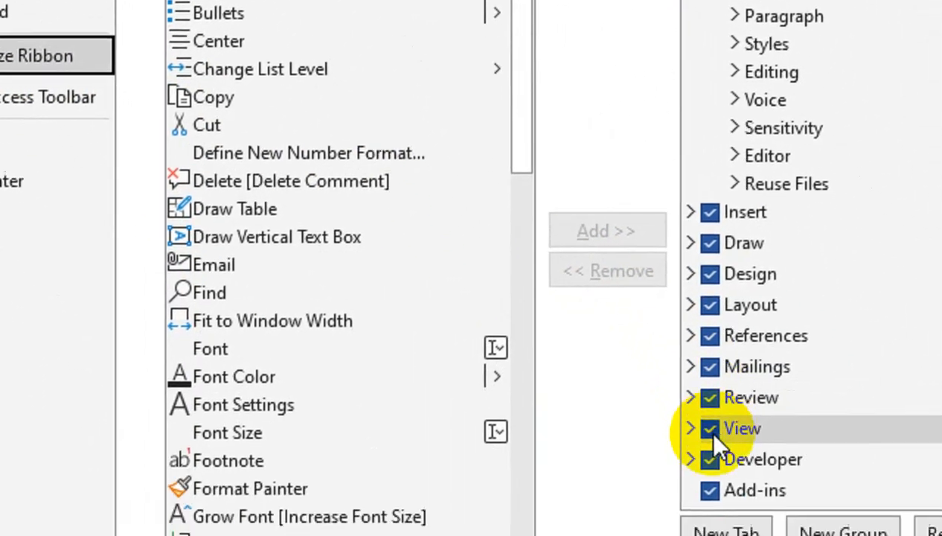
left_click(710, 459)
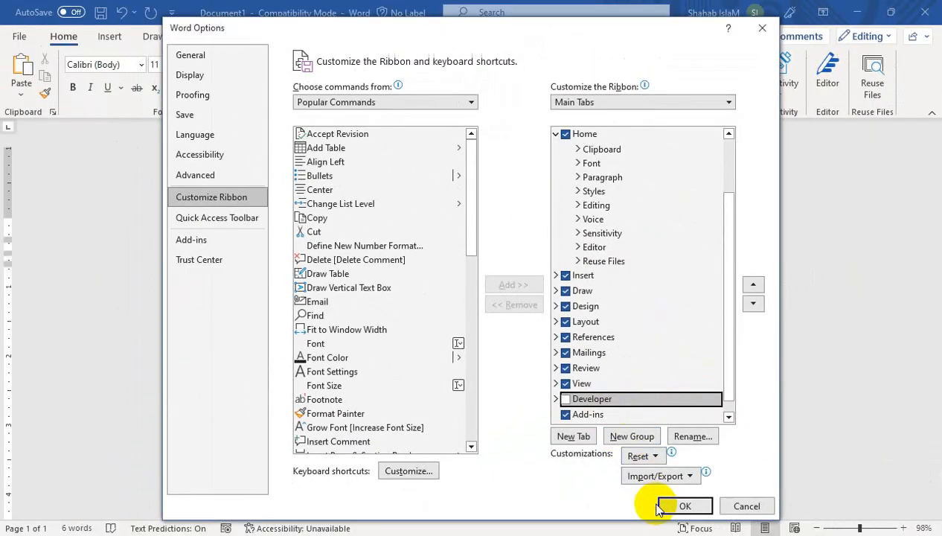
left_click(678, 504)
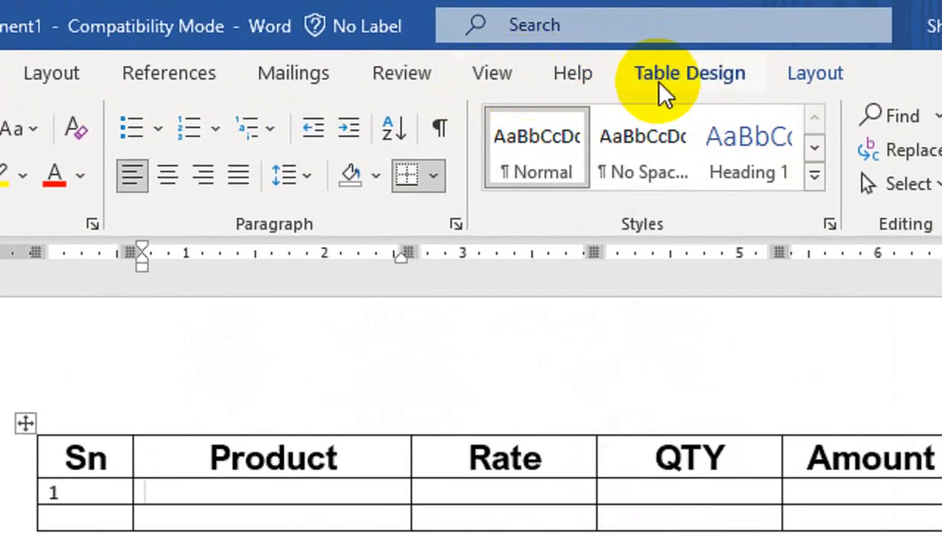
- Customize the ribbon to show the Developer tab among the main tabs
right_click(138, 74)
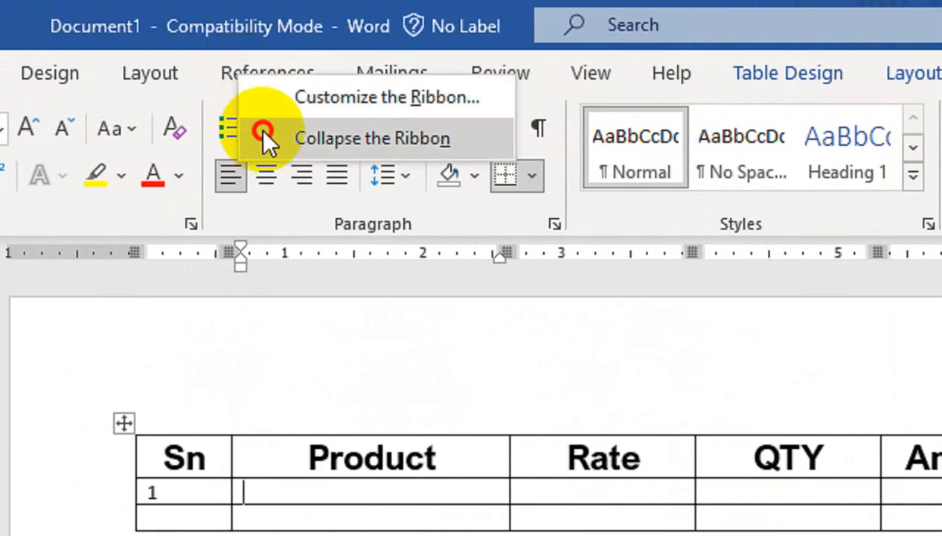
left_click(280, 98)
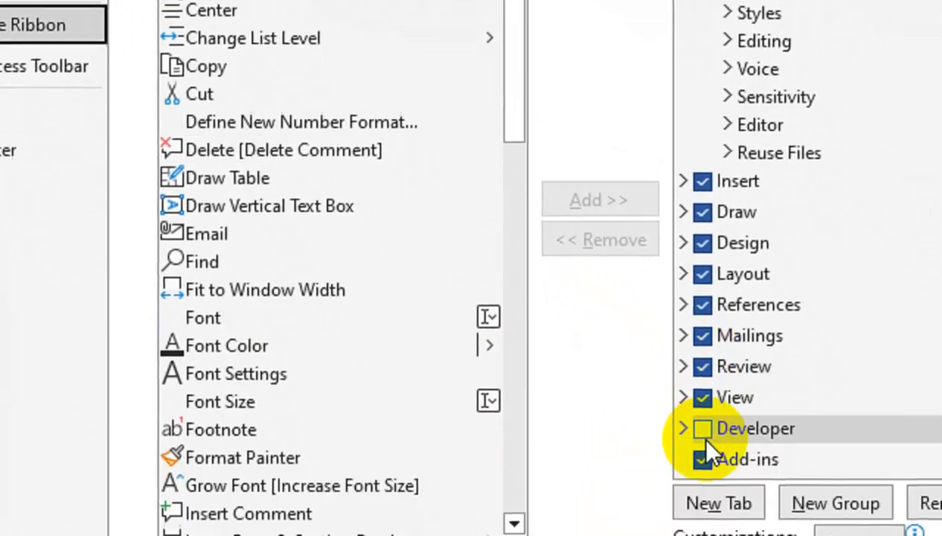
left_click(703, 427)
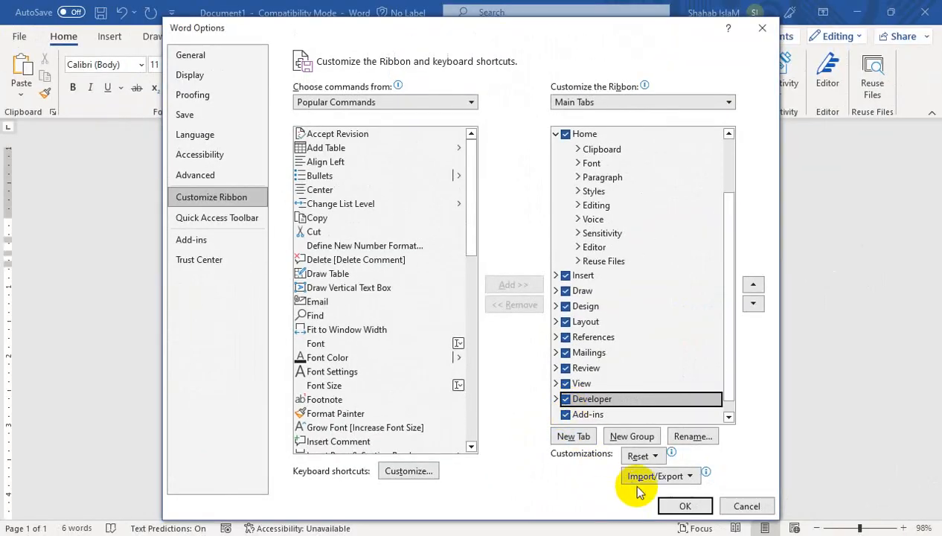
left_click(687, 507)
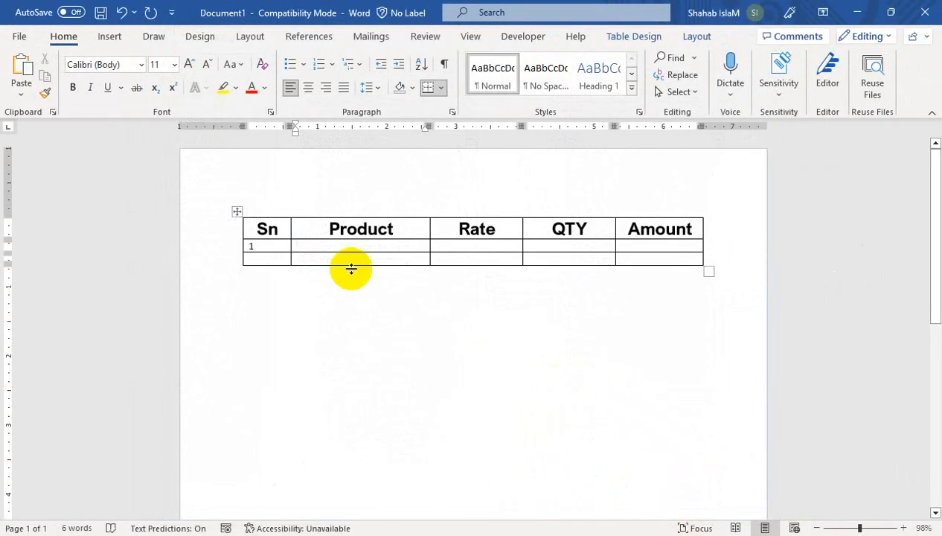
- Insert a drop-down list content control in row 1's Product cell, check its choices, and place the cursor in the cell below
left_click(523, 35)
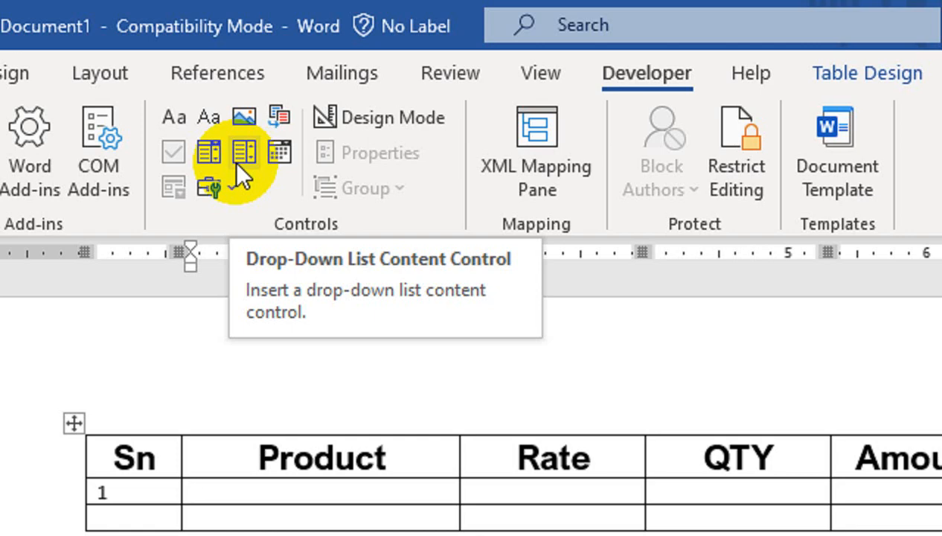
left_click(236, 161)
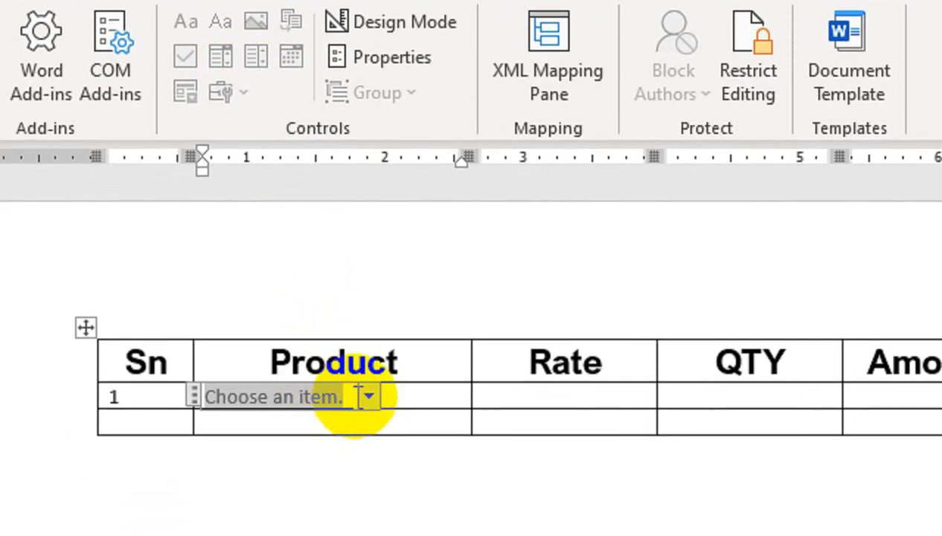
left_click(365, 396)
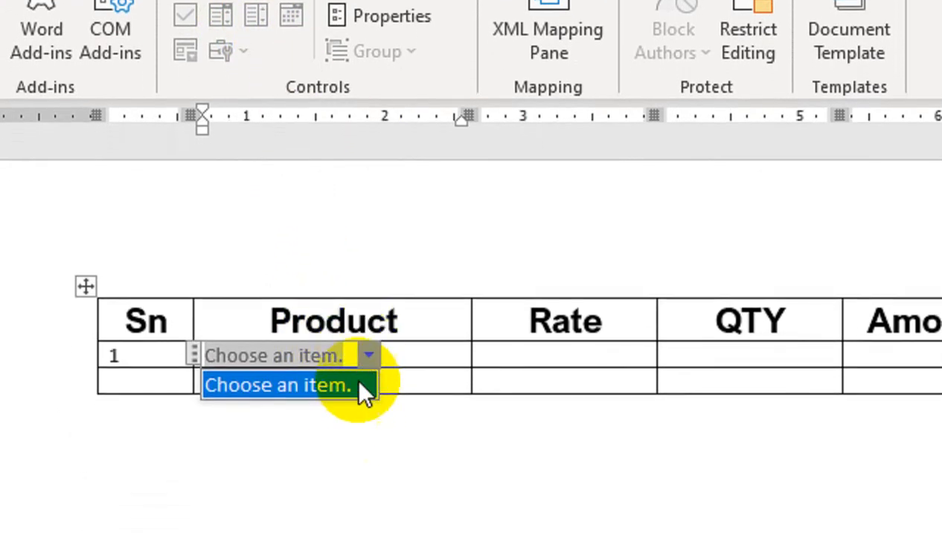
left_click(400, 383)
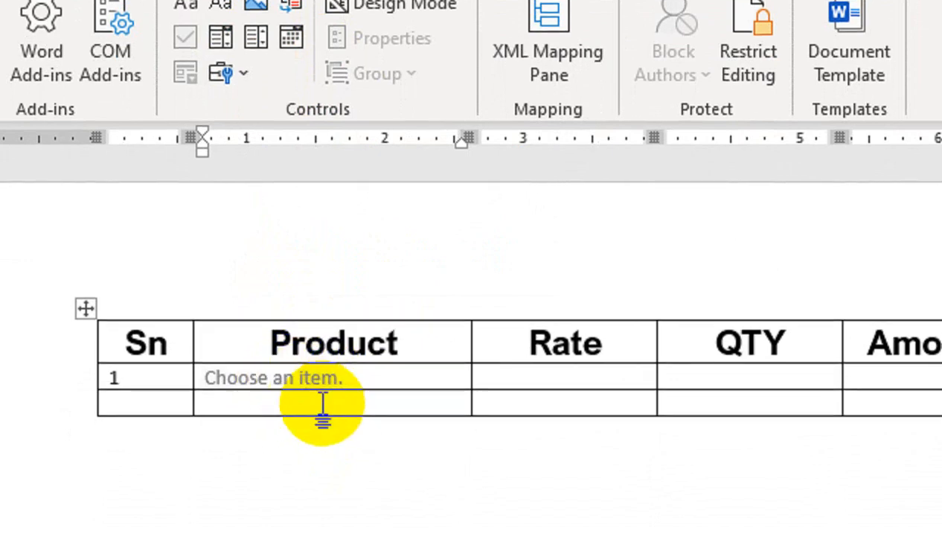
left_click(321, 406)
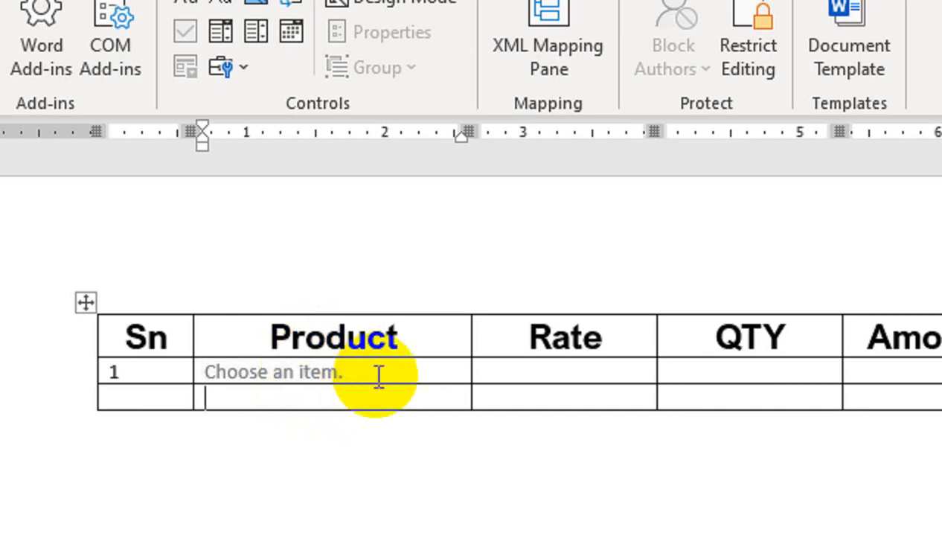
- Open the properties of the drop-down control in row 1's Product cell and set its title to Item List
left_click(378, 376)
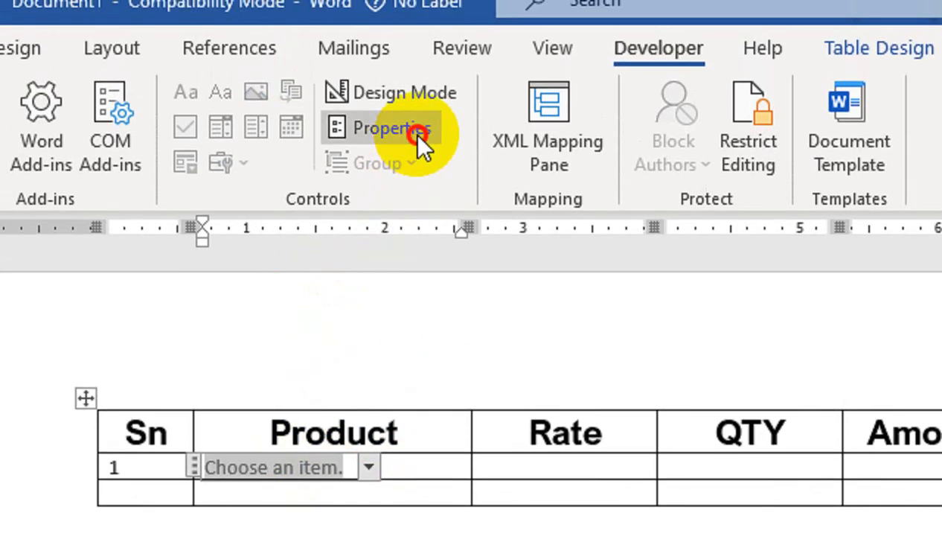
left_click(409, 37)
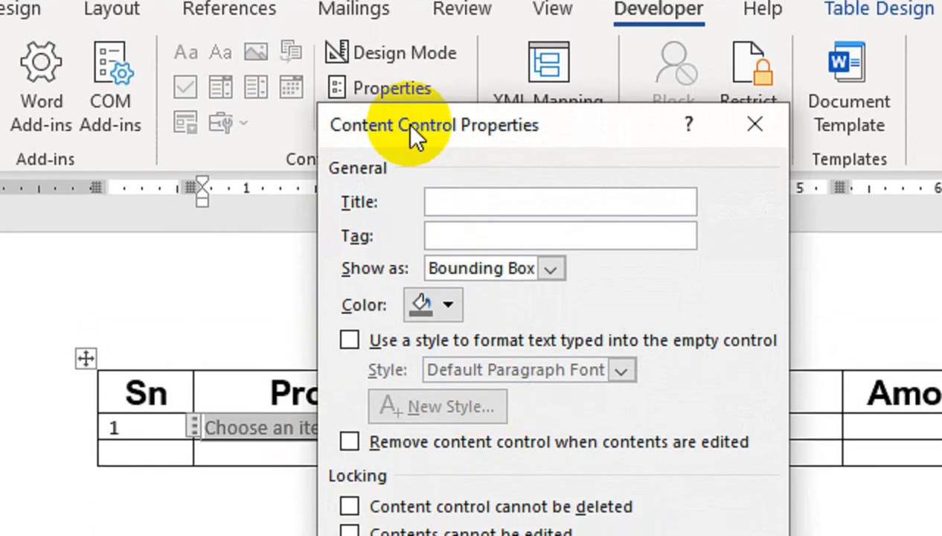
left_click_drag(410, 125, 595, 179)
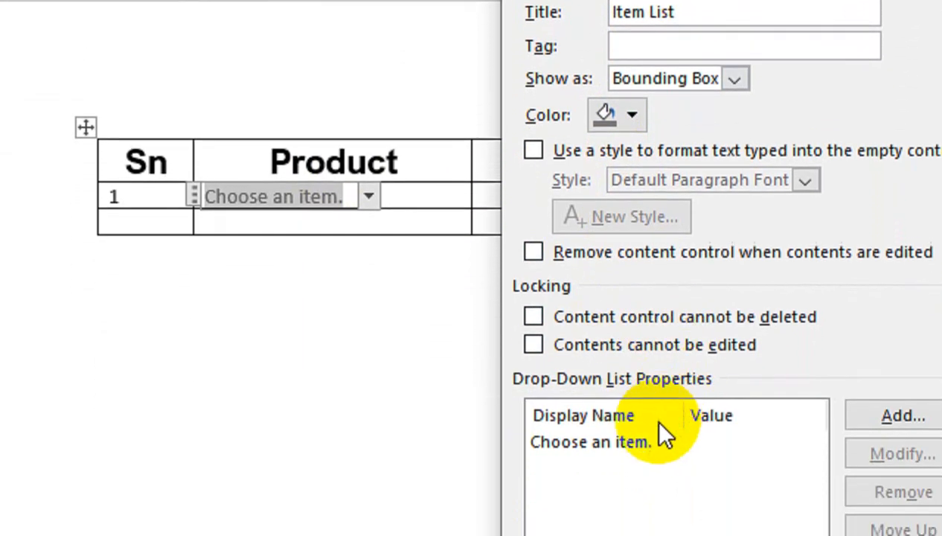
- Add a drop-down choice with the display name and value Laptop
left_click(595, 441)
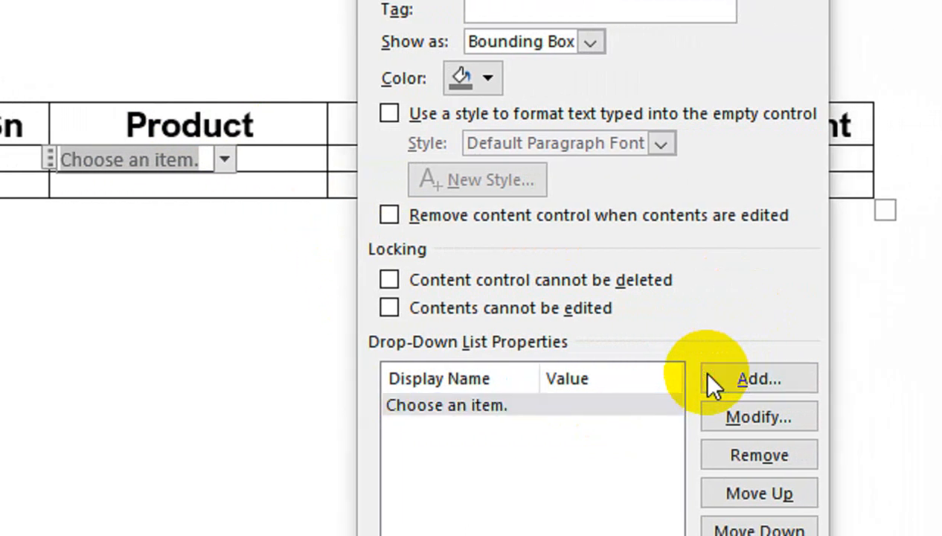
left_click(856, 379)
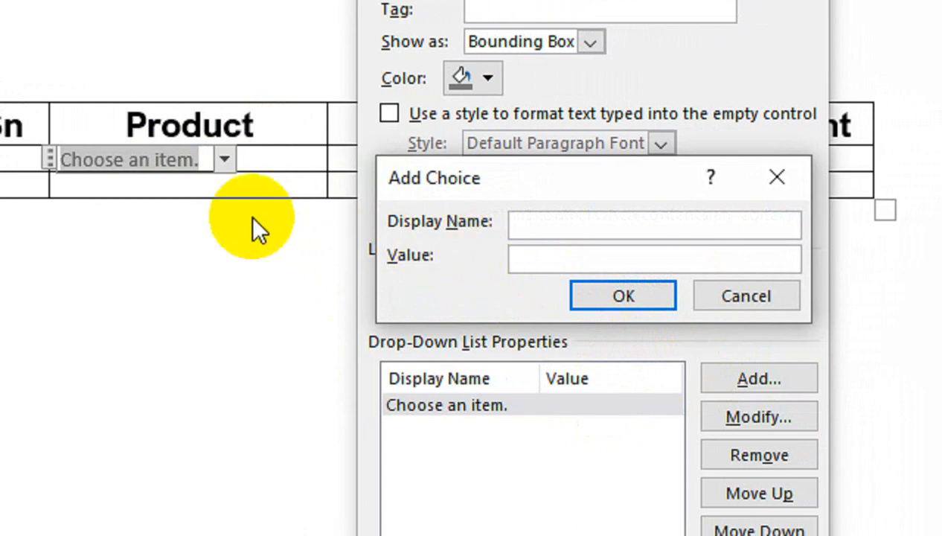
type("Laptop")
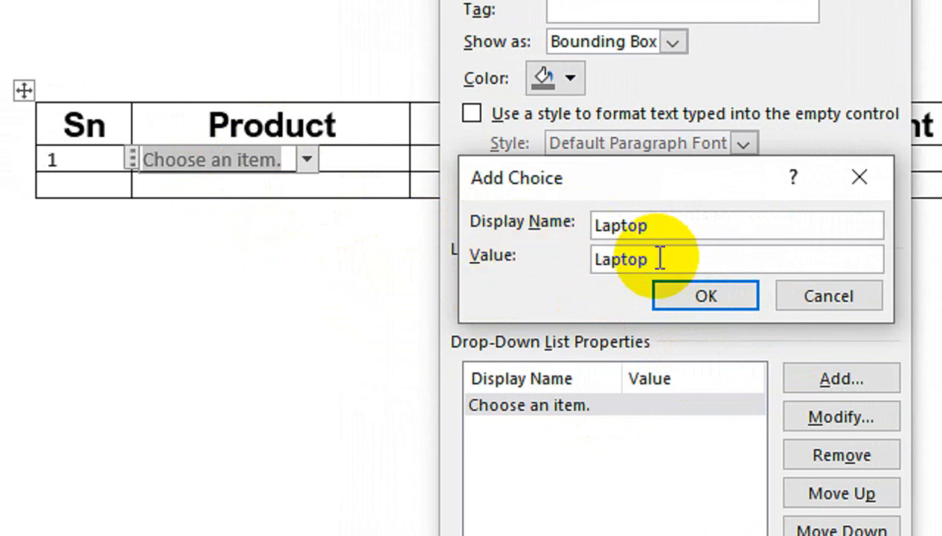
left_click(664, 302)
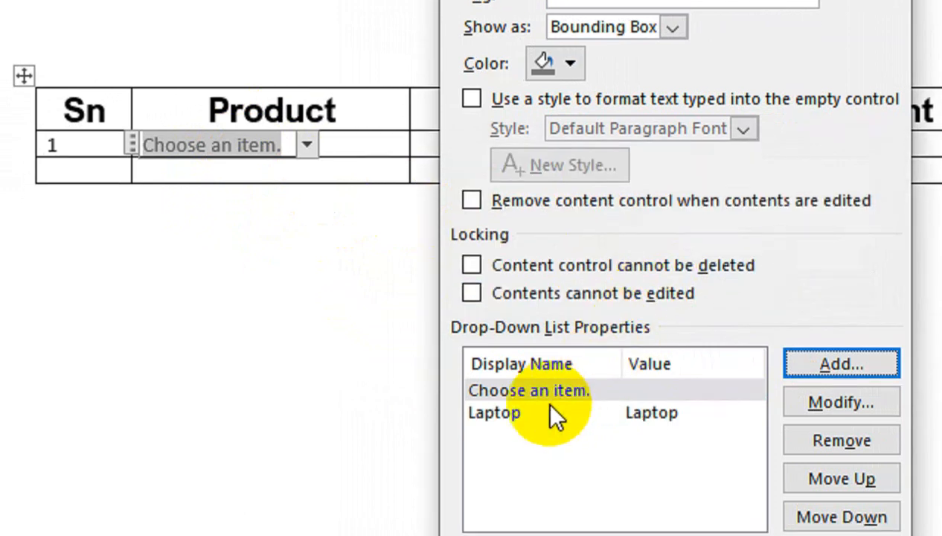
- Add USB 32 as a choice in the drop-down list
left_click(482, 427)
left_click(714, 354)
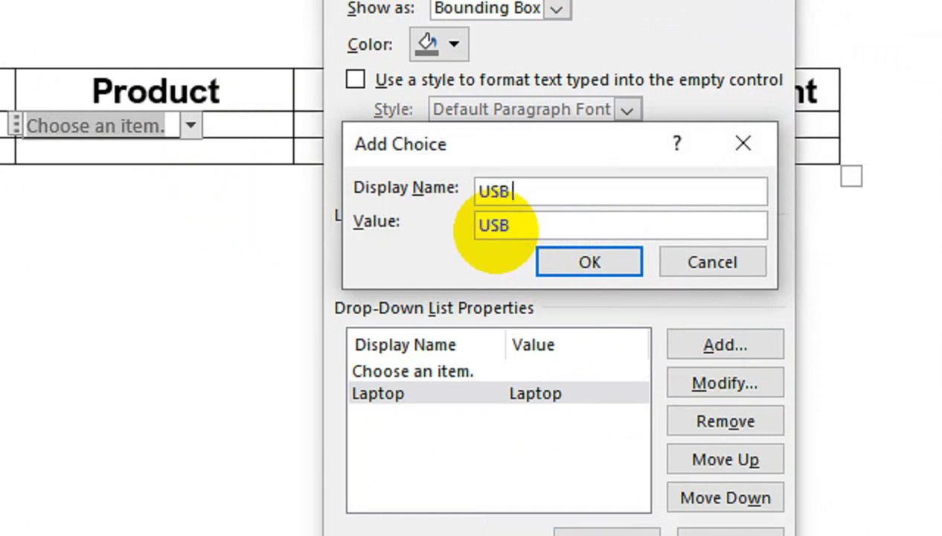
left_click(562, 263)
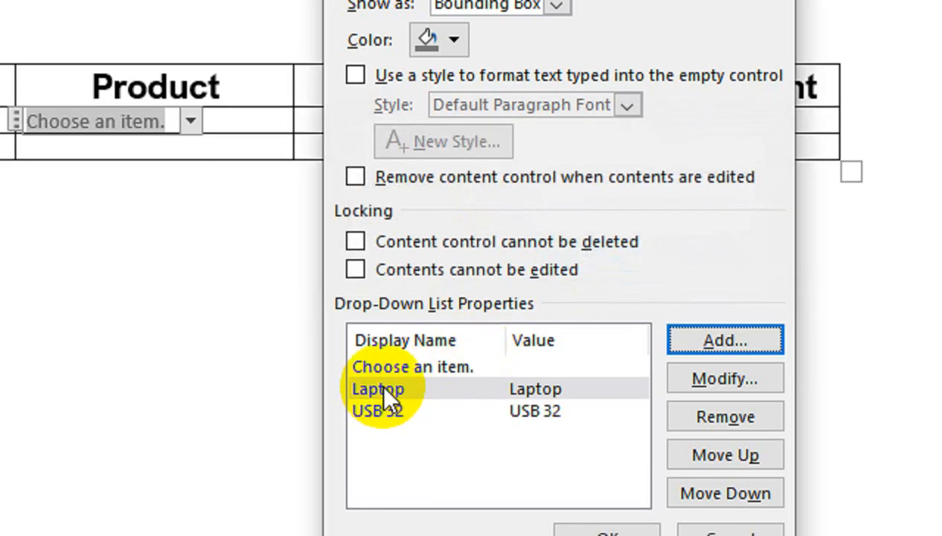
- Add Mouse as another choice, using the same text for its display name and value
left_click(680, 330)
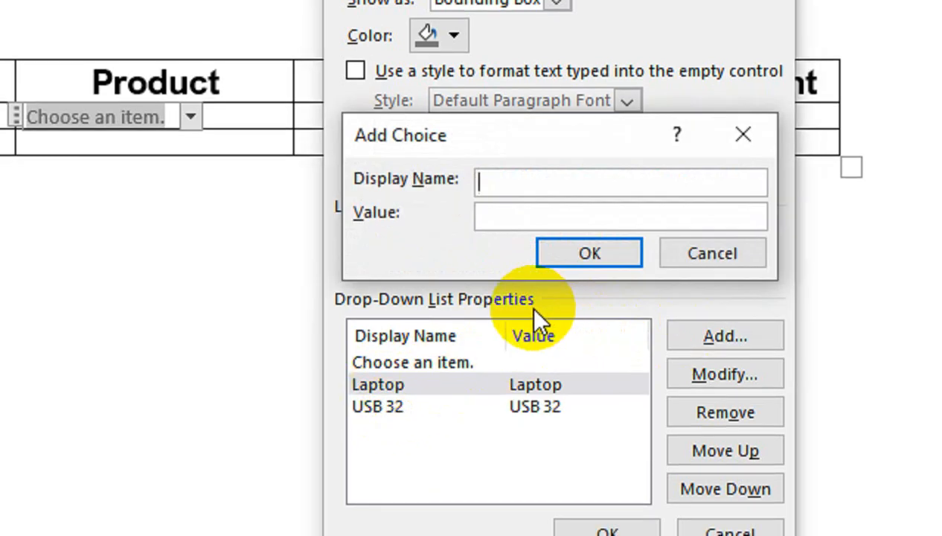
type("M")
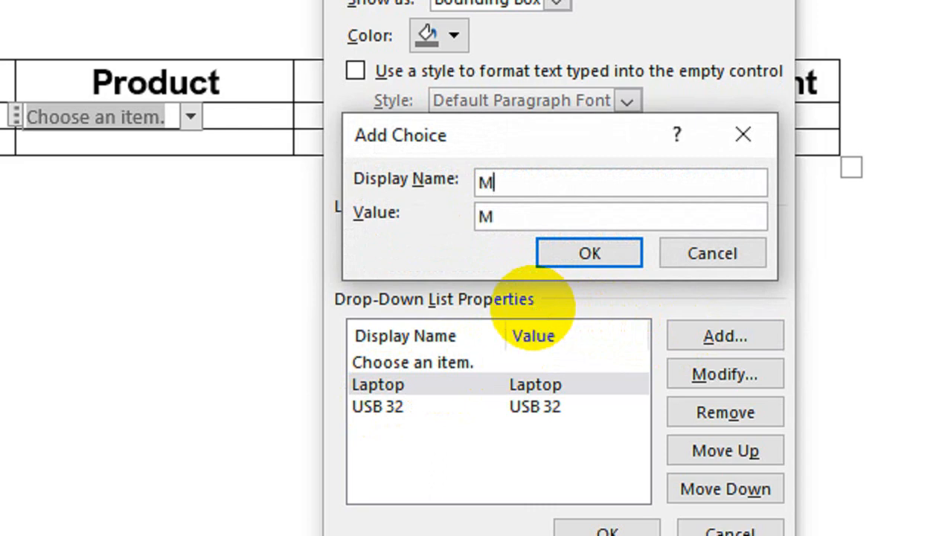
type("use")
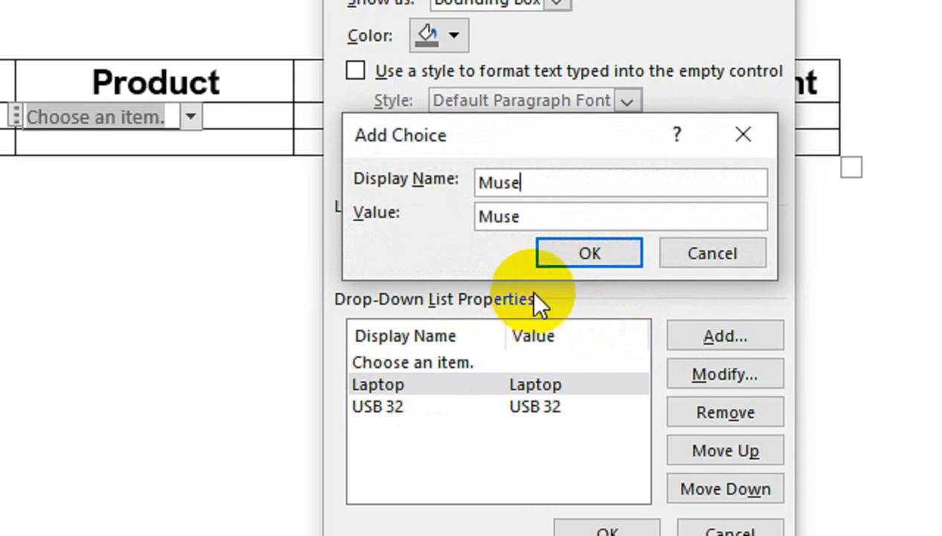
key("BackSpace")
key("BackSpace")
key("BackSpace")
type("ous")
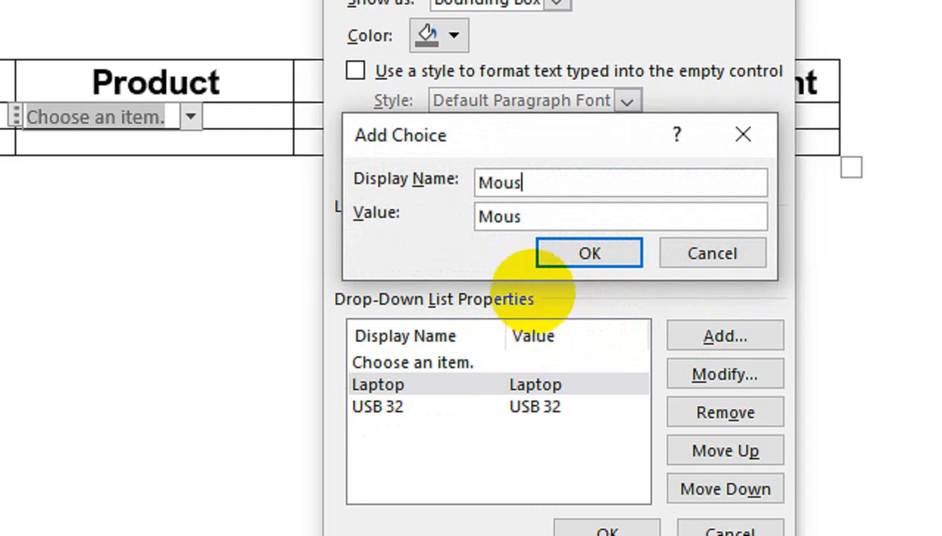
left_click(595, 253)
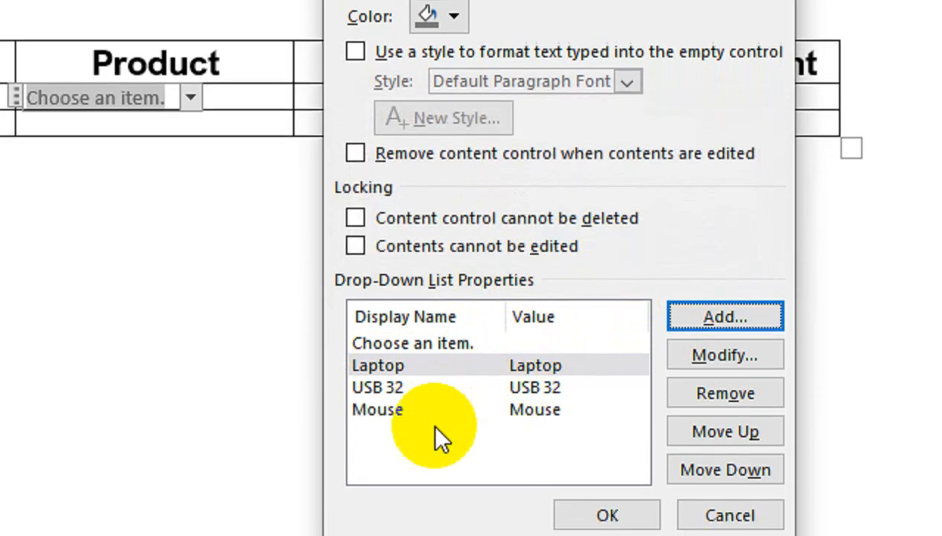
- Add LED "32" as a choice in the drop-down list properties
left_click(699, 322)
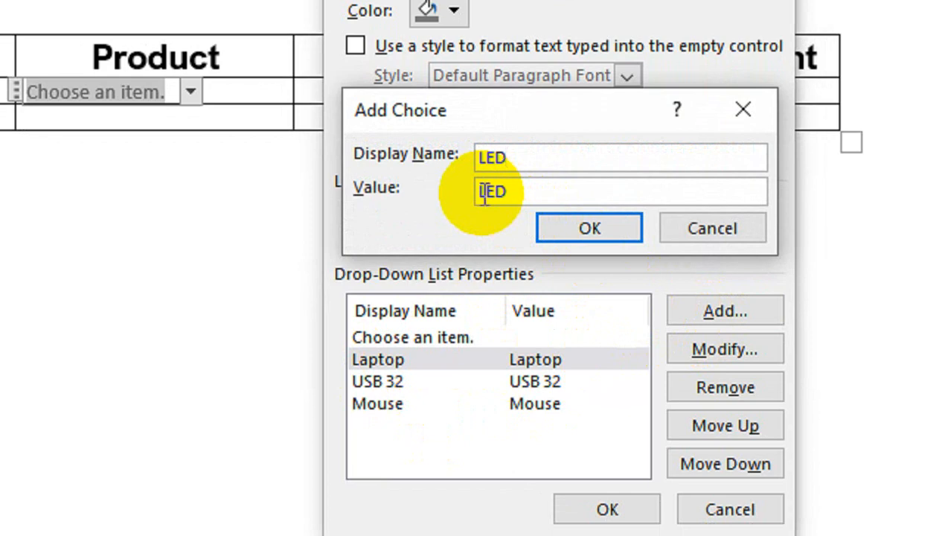
type("LED \"32")
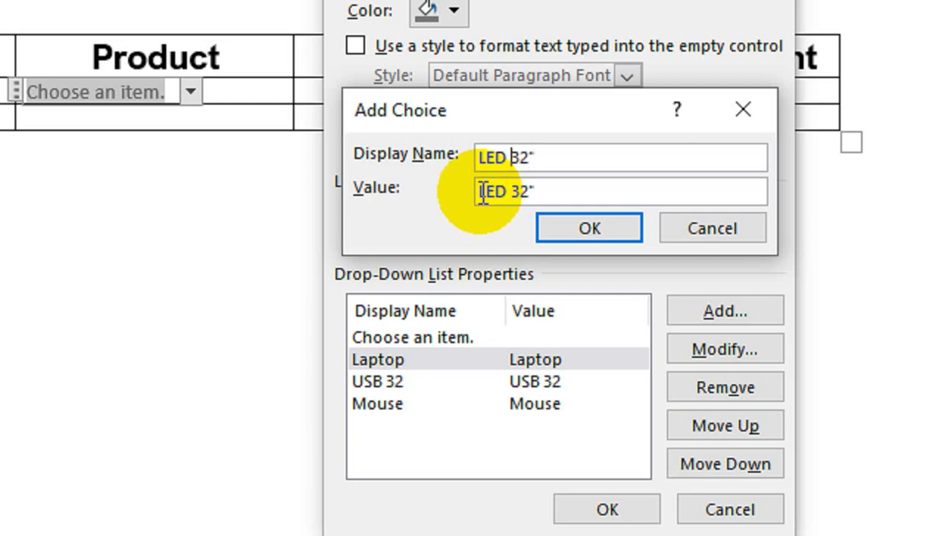
type("\"")
left_click(573, 227)
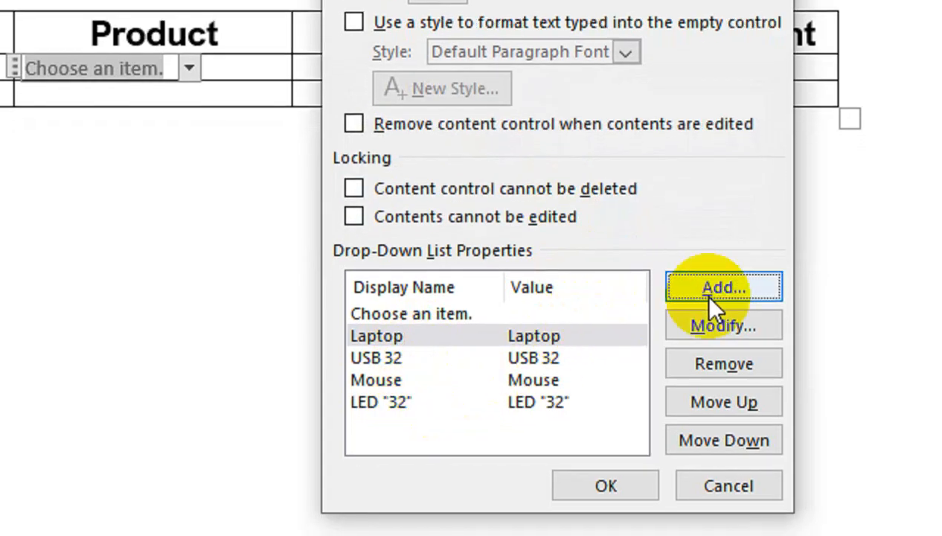
- Add Keyboard as the last choice and apply the content control properties
left_click(719, 307)
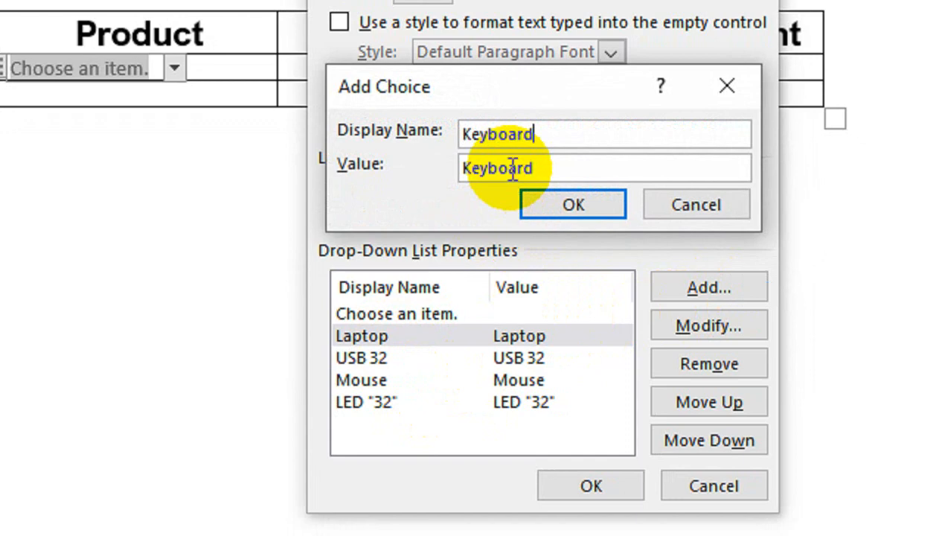
left_click(555, 207)
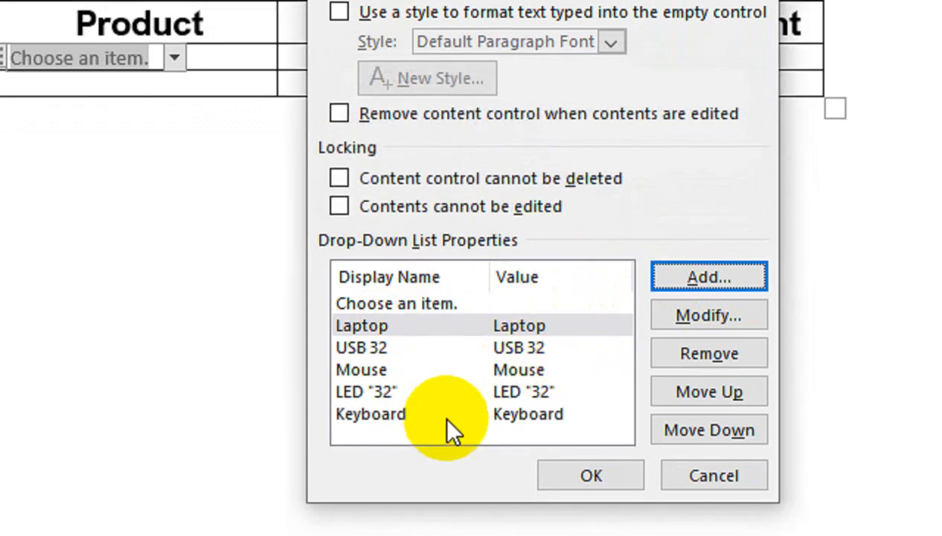
left_click(591, 476)
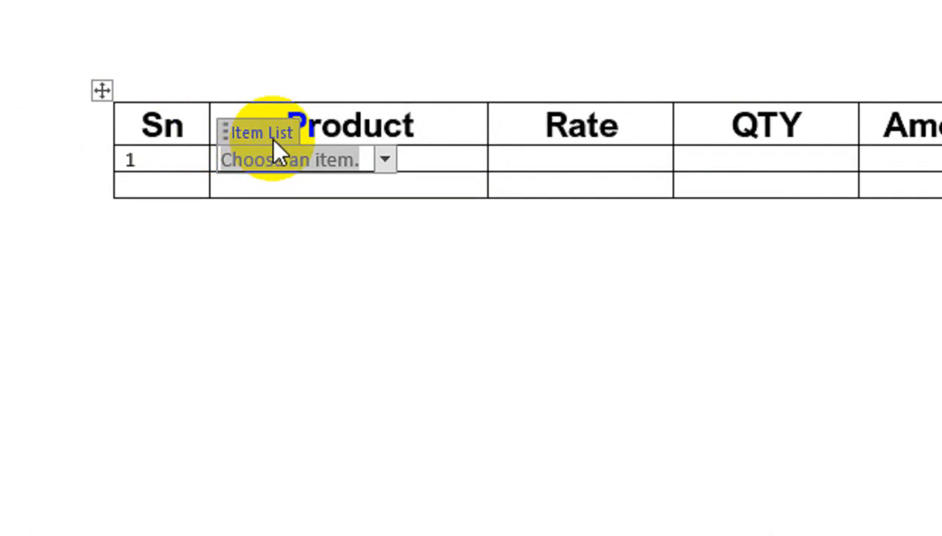
- Choose Laptop from row 1's Item List drop-down and enter serial number 2 in the row below
left_click(314, 129)
left_click(364, 185)
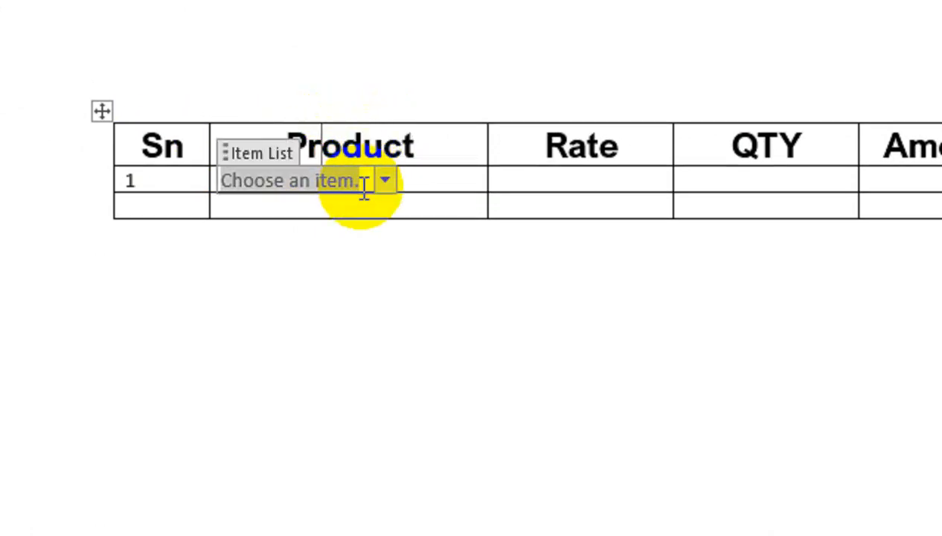
left_click(387, 180)
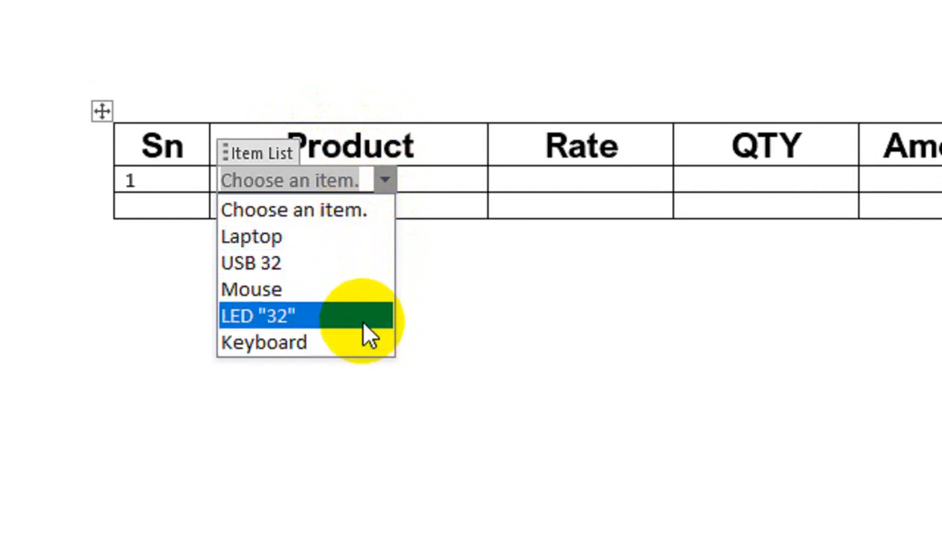
left_click(351, 239)
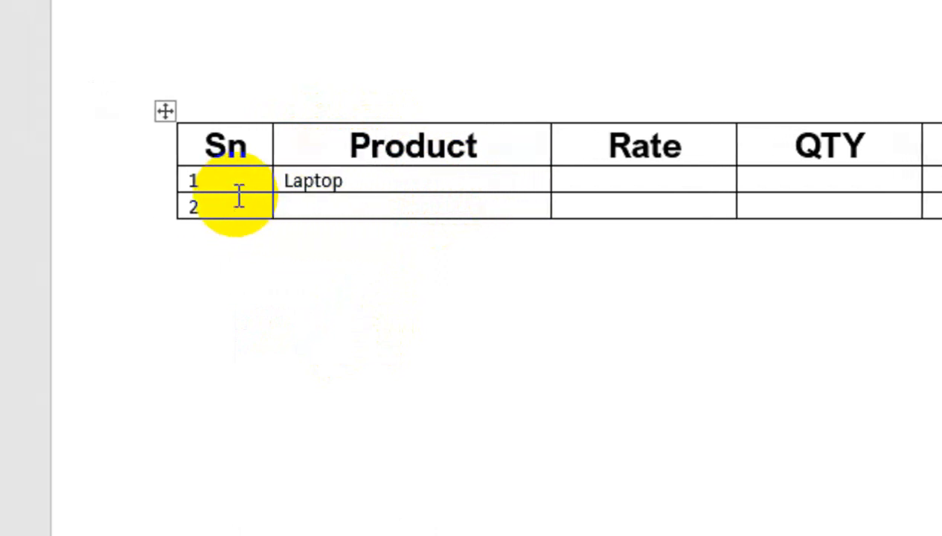
- Add six blank rows to the end of the table below serial number 2
key("Tab")
key("Tab")
key("Tab")
key("Tab")
key("Tab")
key("Tab")
key("Tab")
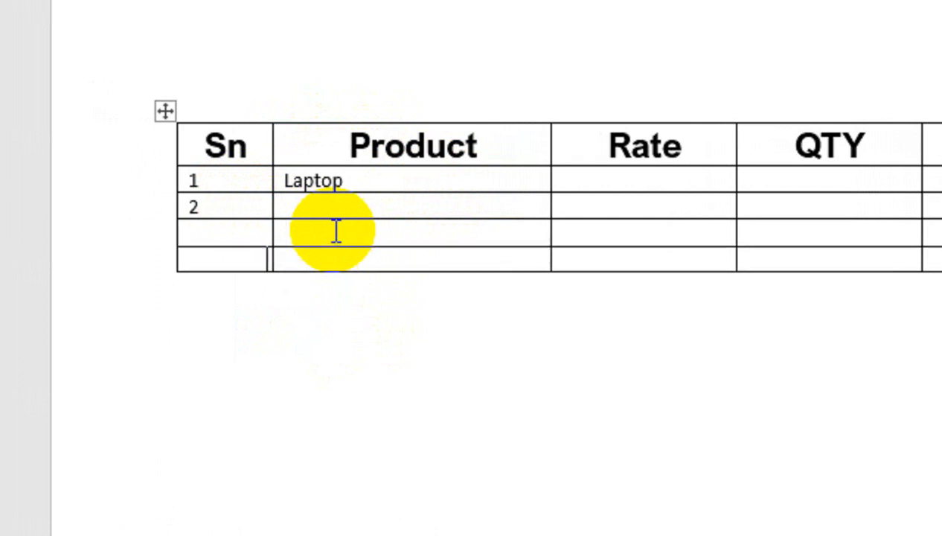
key("Tab")
key("Tab")
key("Tab")
key("Tab")
key("Tab")
key("Tab")
key("Tab")
key("Tab")
key("Tab")
key("Tab")
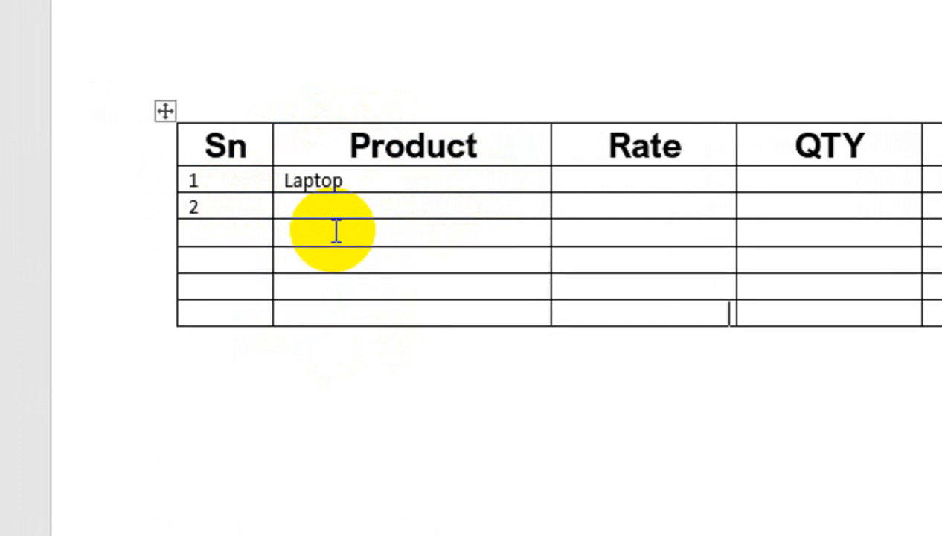
key("Tab")
key("Tab")
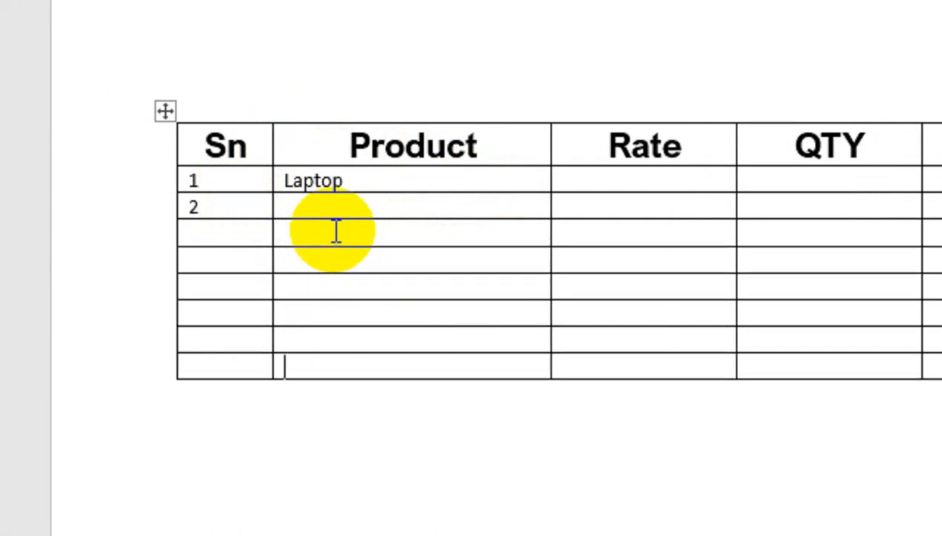
- Reset row 1's product drop-down to "Choose an item." and copy the control
left_click(359, 179)
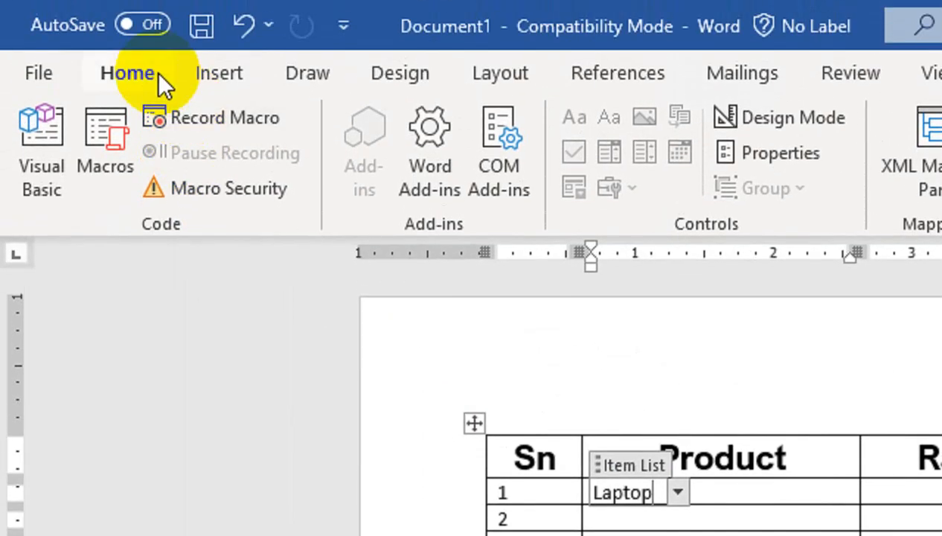
left_click(140, 72)
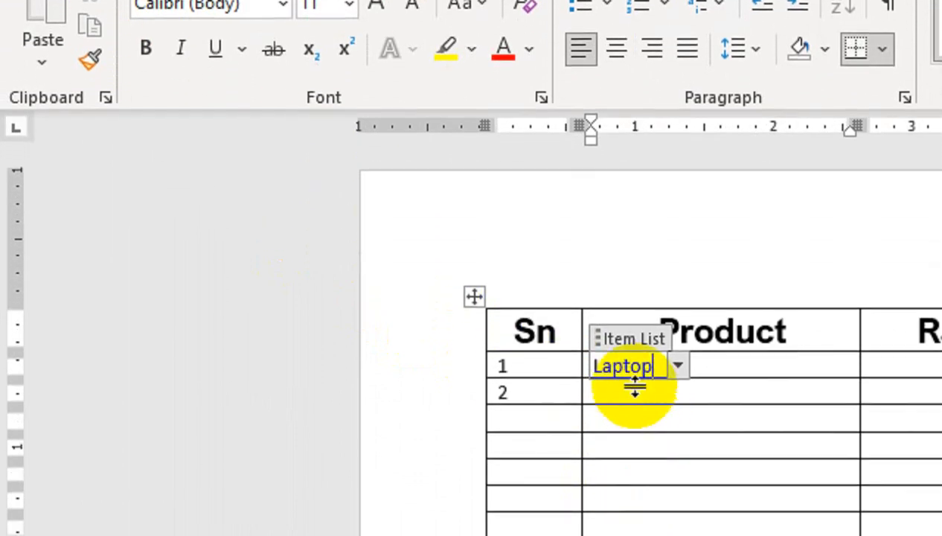
left_click(677, 367)
left_click(670, 372)
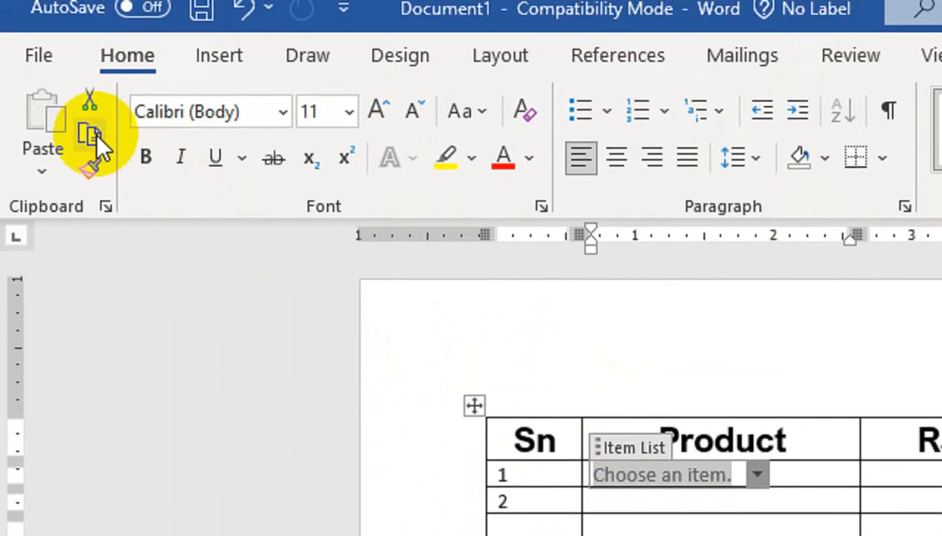
left_click(95, 133)
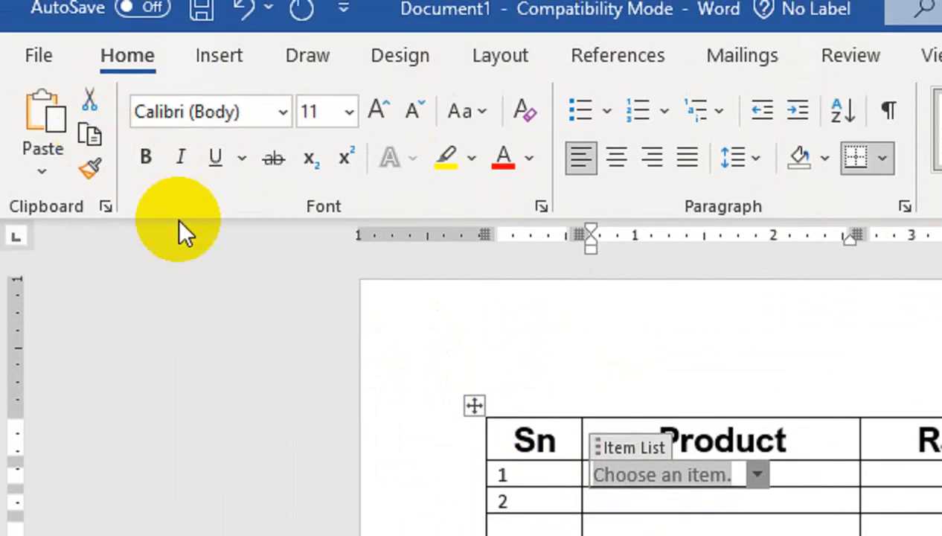
- Paste the copied product drop-down into the Product cells of row 2 and the six blank rows below it
left_click(611, 502)
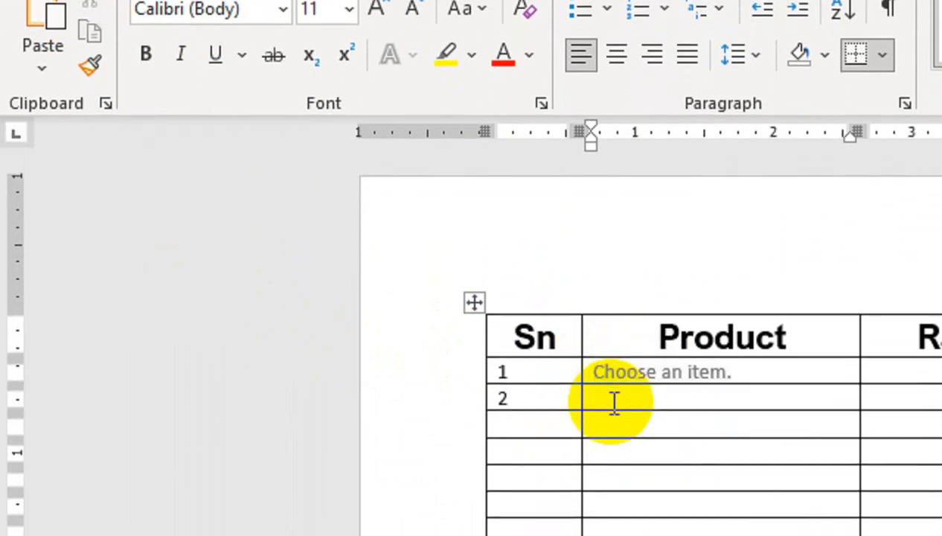
key("ctrl+v")
key("ctrl")
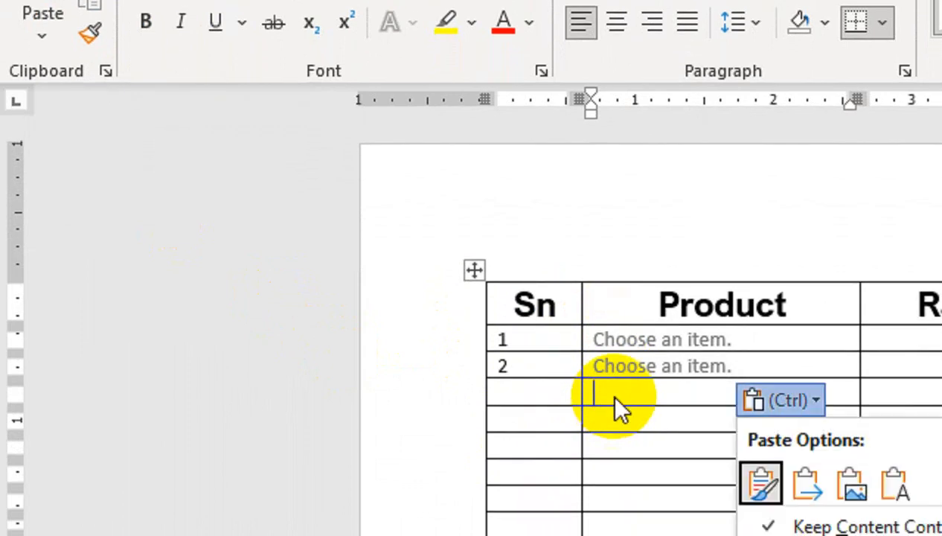
left_click(633, 391)
key("ctrl+v")
left_click(642, 427)
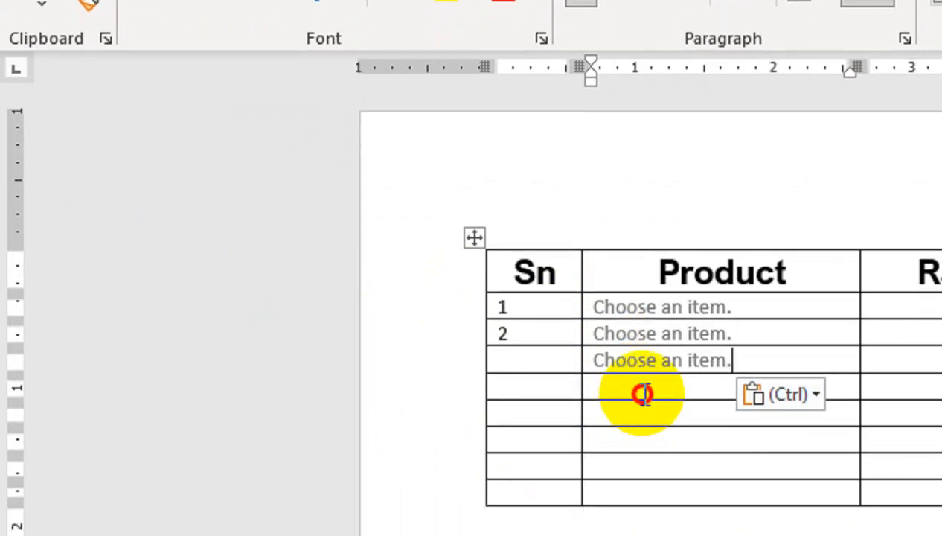
key("ctrl+v")
left_click(644, 415)
key("ctrl")
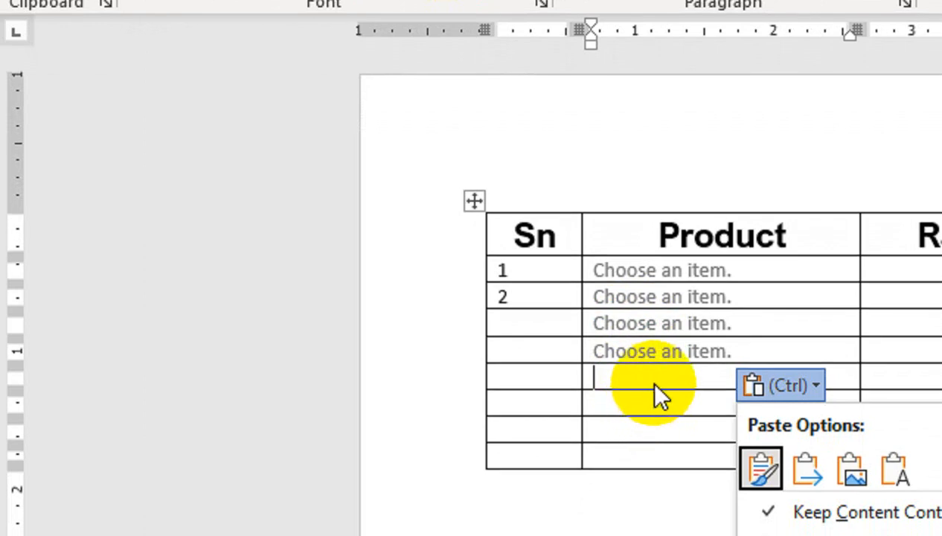
key("ctrl+v")
left_click(651, 410)
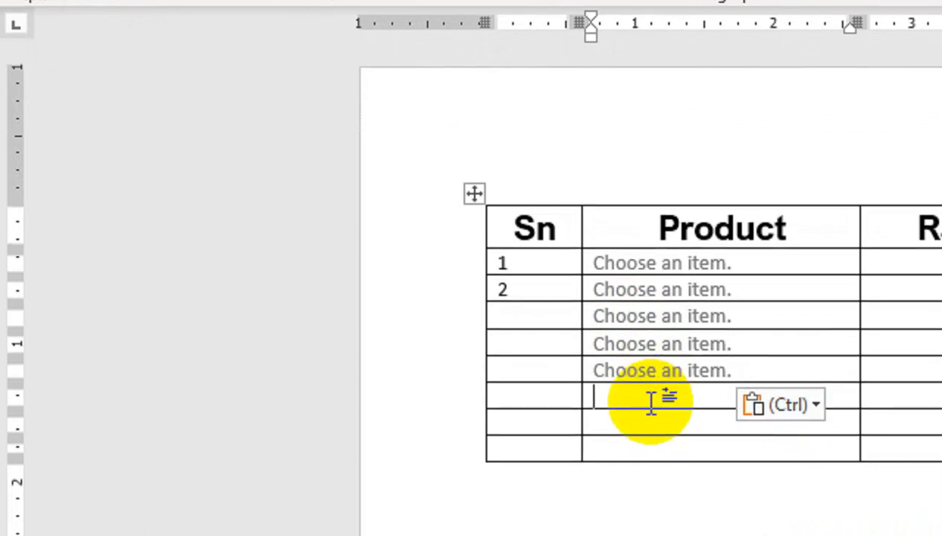
key("ctrl+v")
left_click(652, 425)
key("ctrl+v")
left_click(660, 449)
key("ctrl+v")
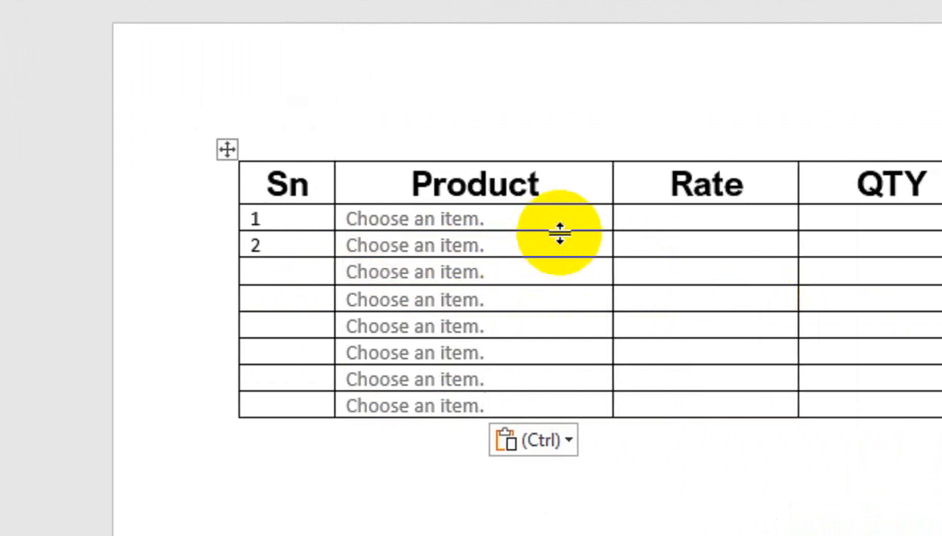
- Fill row 1 with Laptop from the product drop-down, rate 35000 and quantity 5
left_click(570, 221)
left_click(509, 217)
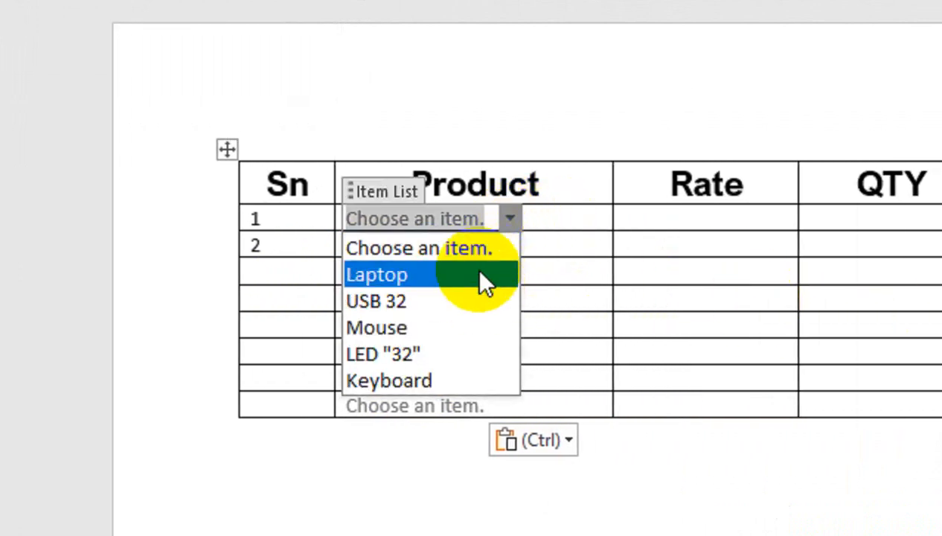
left_click(482, 275)
left_click(621, 219)
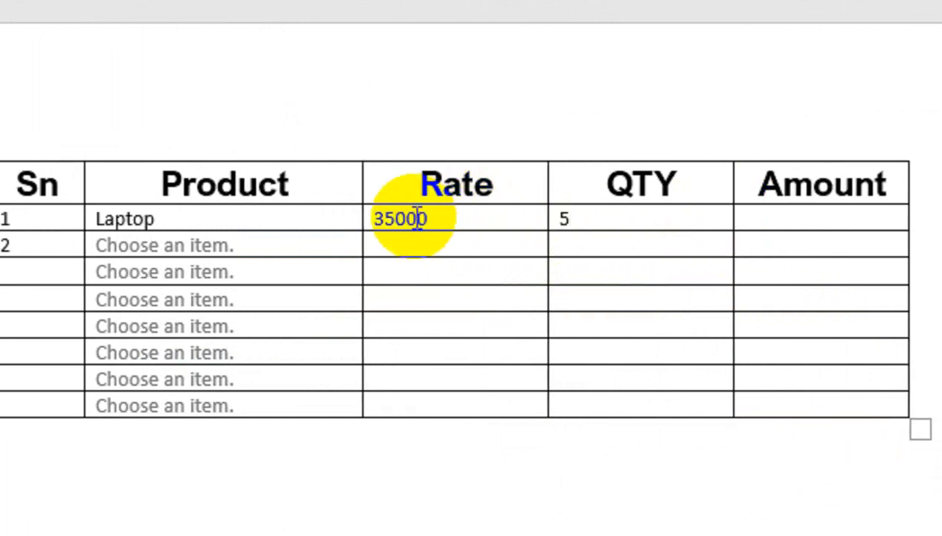
- Center the contents of the Rate, QTY and Amount columns within their cells
left_click_drag(393, 192, 748, 392)
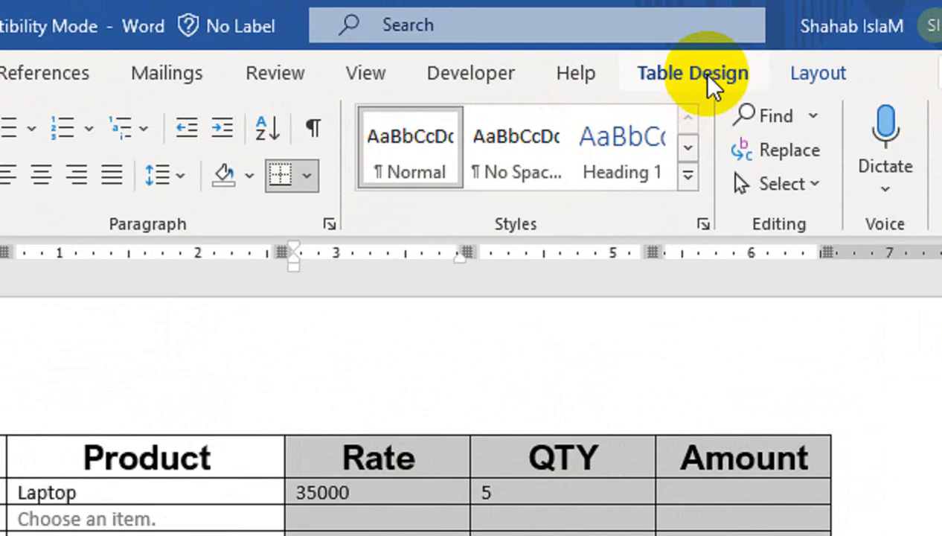
left_click(699, 74)
left_click(779, 83)
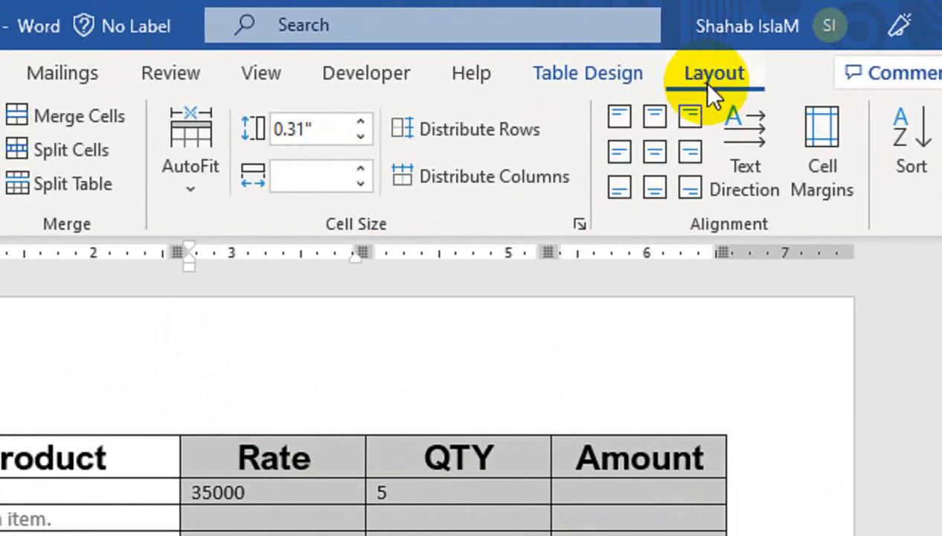
left_click(734, 153)
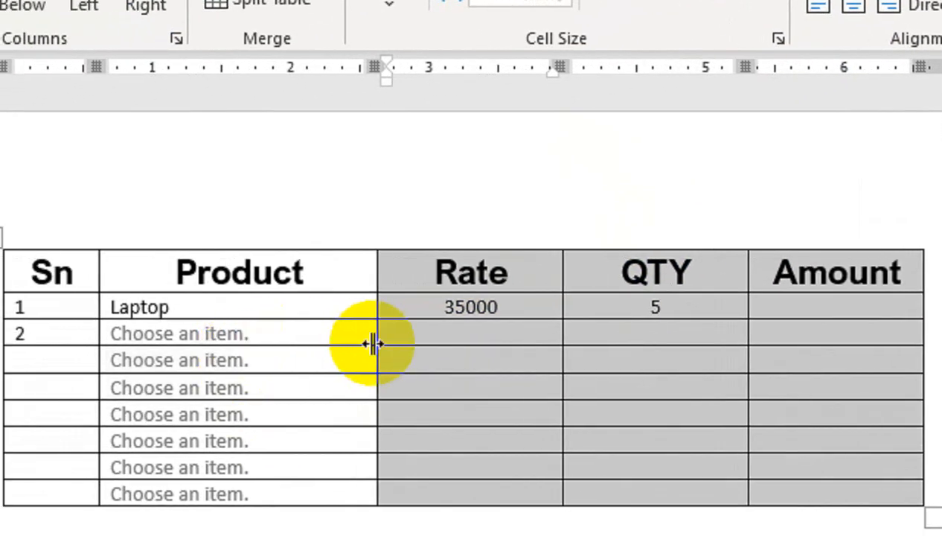
- Fill row 2 with USB 32 from the product drop-down, rate 1500 and quantity 10
left_click(322, 331)
left_click(274, 333)
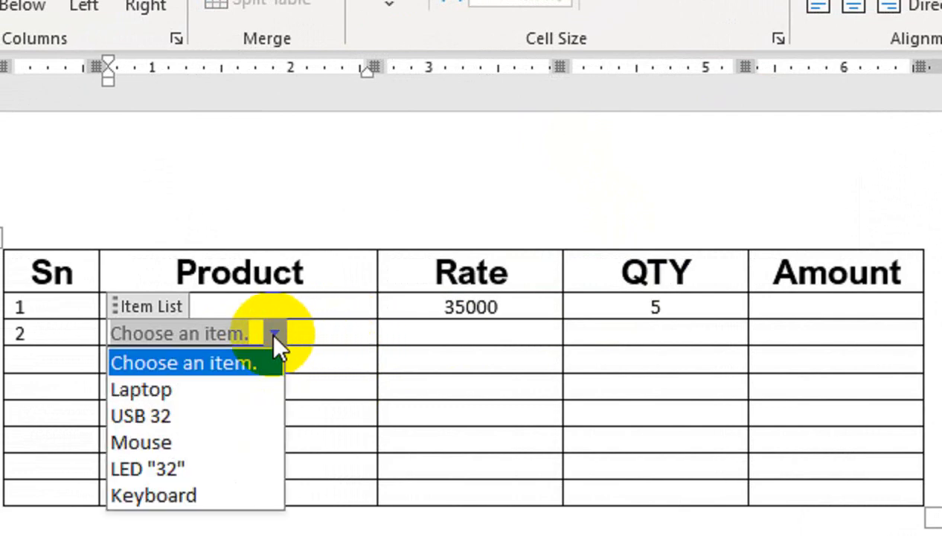
left_click(245, 387)
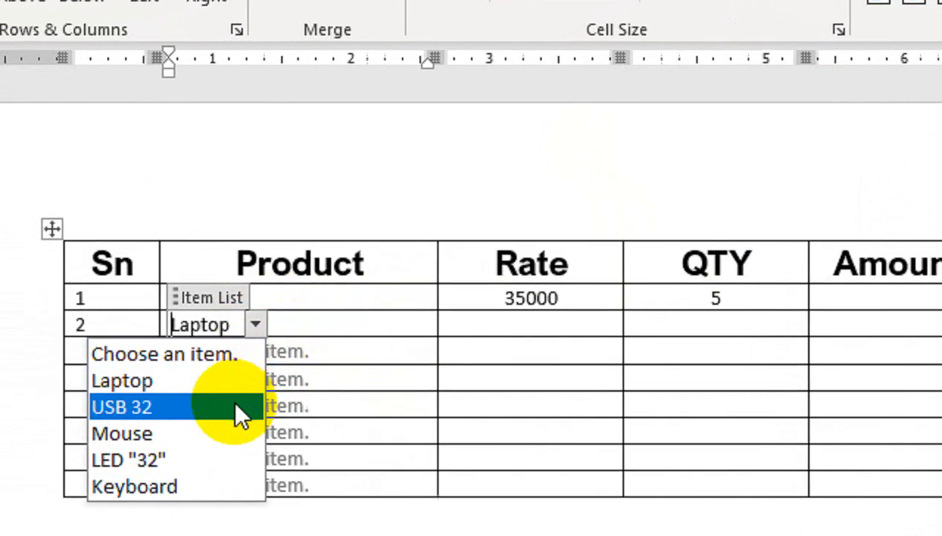
left_click(219, 403)
left_click(488, 341)
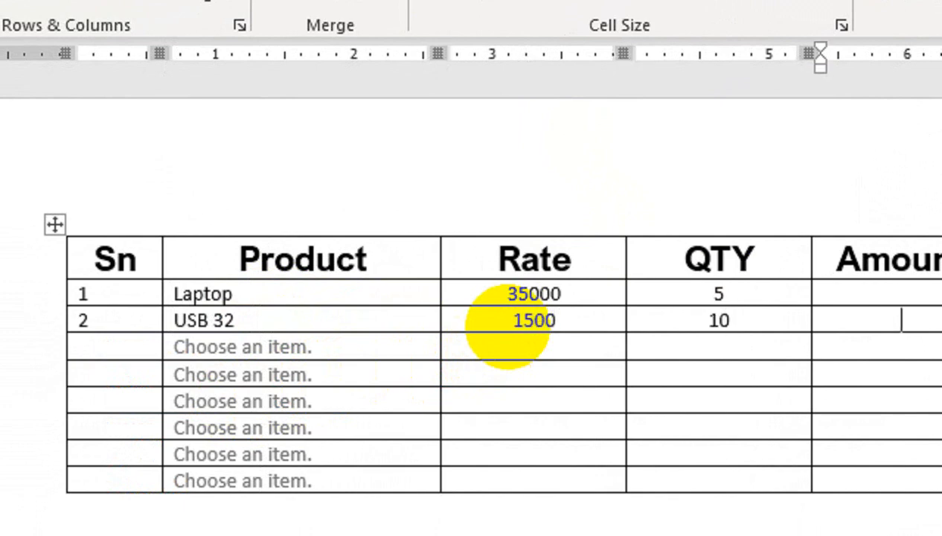
- Fill the third row with Mouse, rate 500 and quantity 20, and enter serial numbers 3, 4 and 5 in the Sn column
left_click(351, 351)
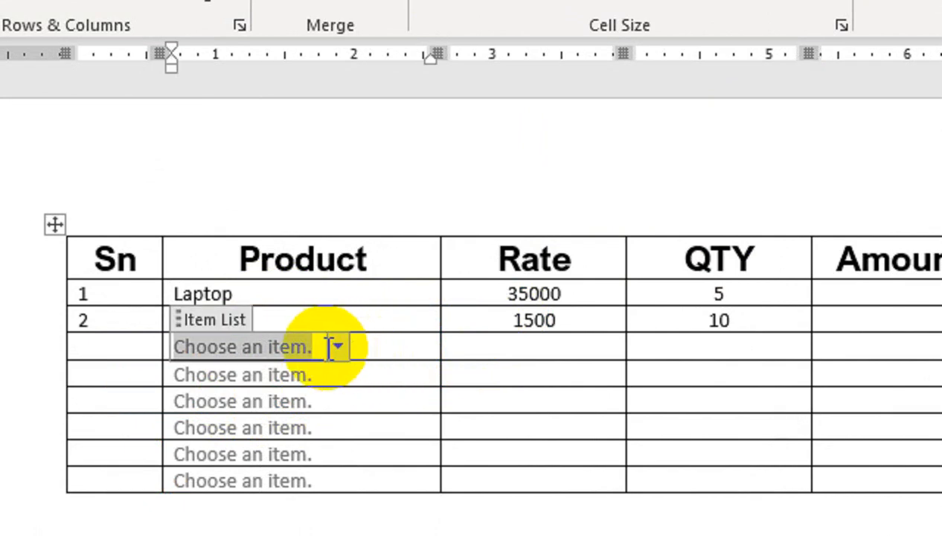
left_click(339, 347)
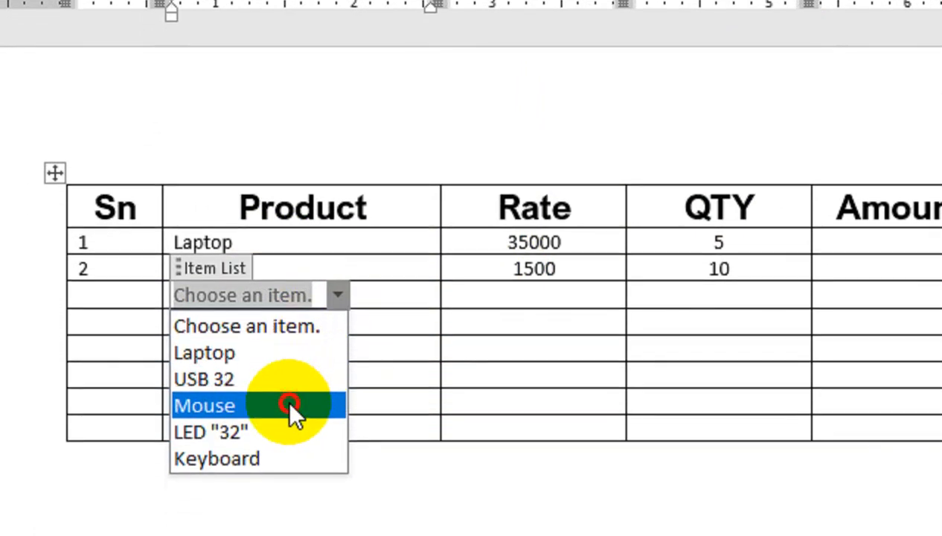
left_click(291, 457)
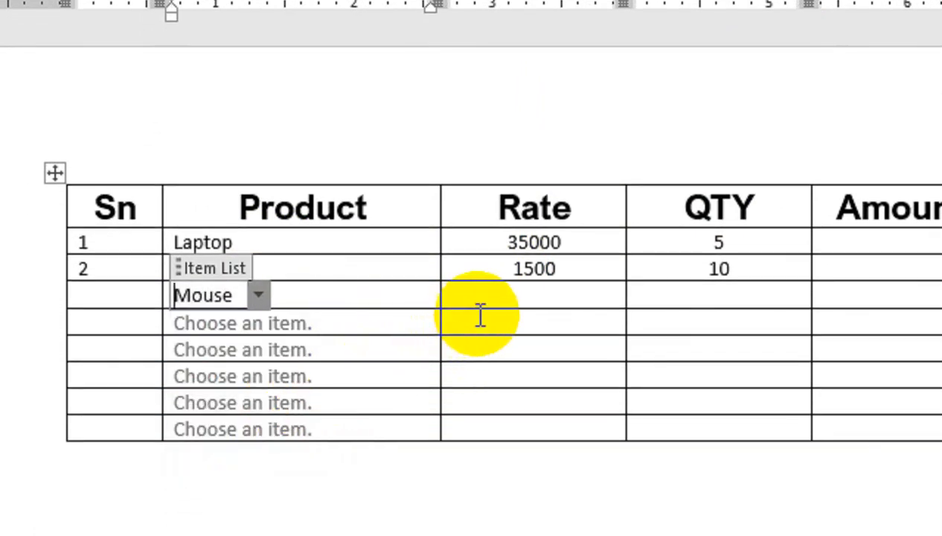
left_click(500, 354)
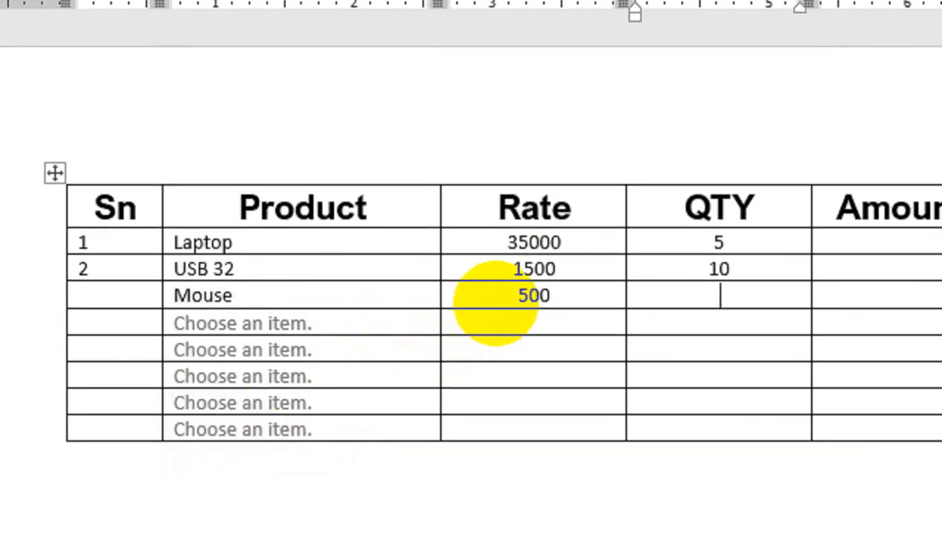
left_click(332, 326)
left_click(95, 295)
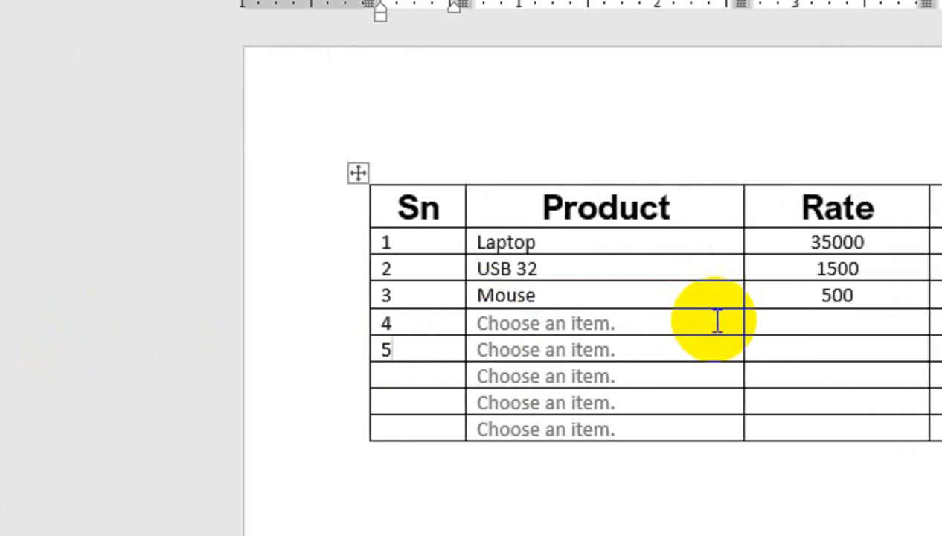
- Fill row 4 with Keyboard from the product drop-down, rate 650 and quantity 2
left_click(558, 322)
left_click(597, 322)
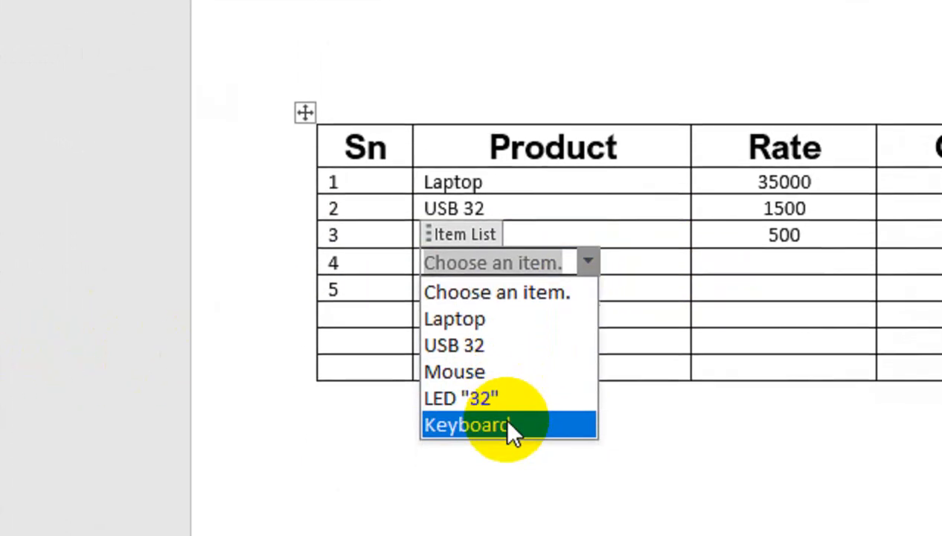
left_click(519, 484)
left_click(767, 245)
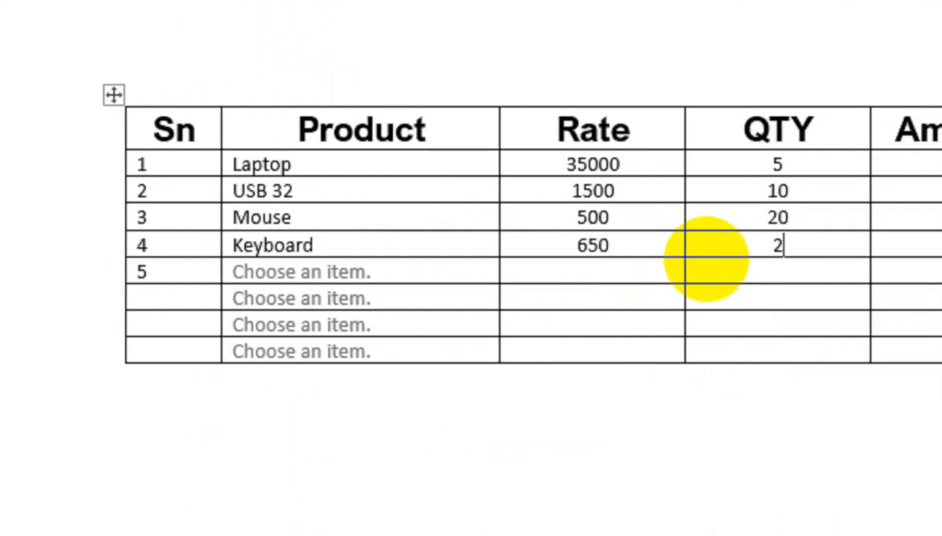
left_click(467, 269)
left_click(397, 273)
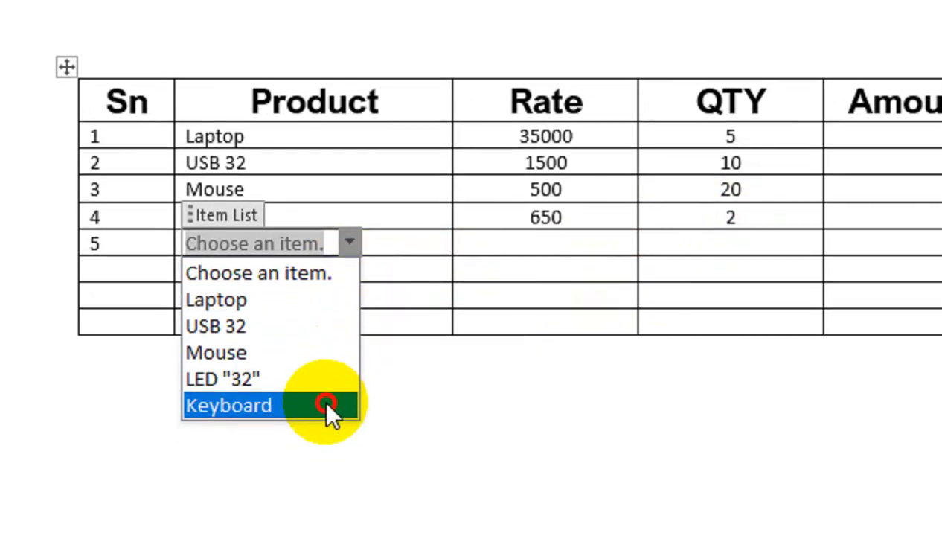
left_click(327, 433)
left_click(357, 217)
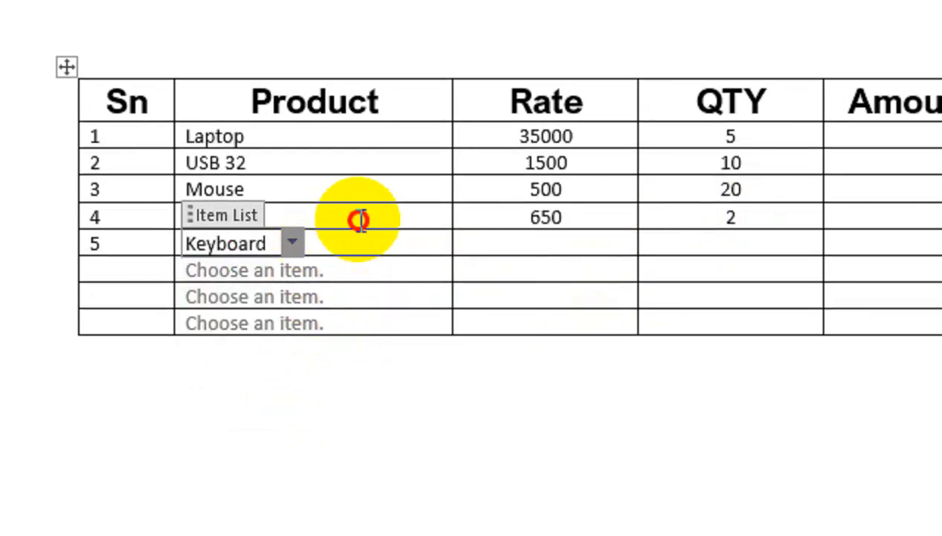
- Set row 5's product to LED "32" and enter rate 5000 and quantity 5
left_click(286, 245)
left_click(293, 242)
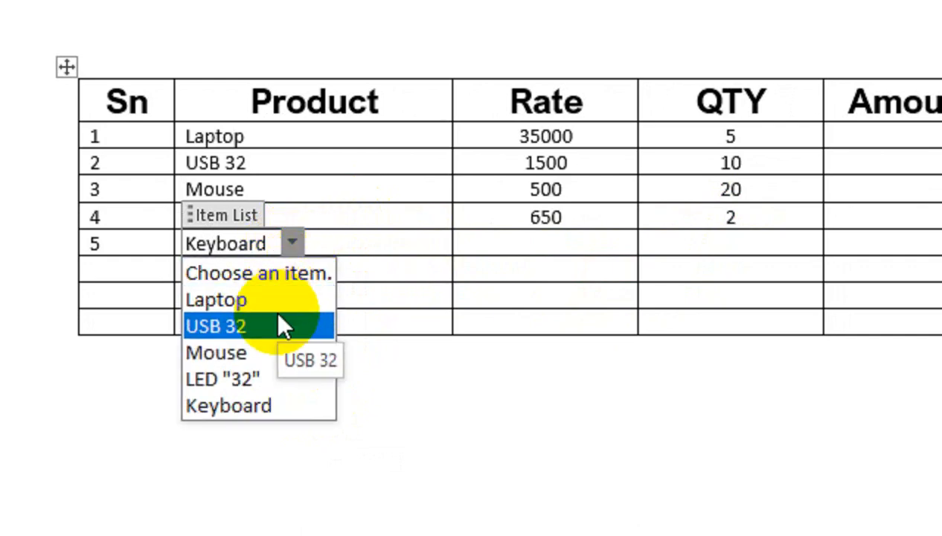
left_click(268, 378)
left_click(498, 238)
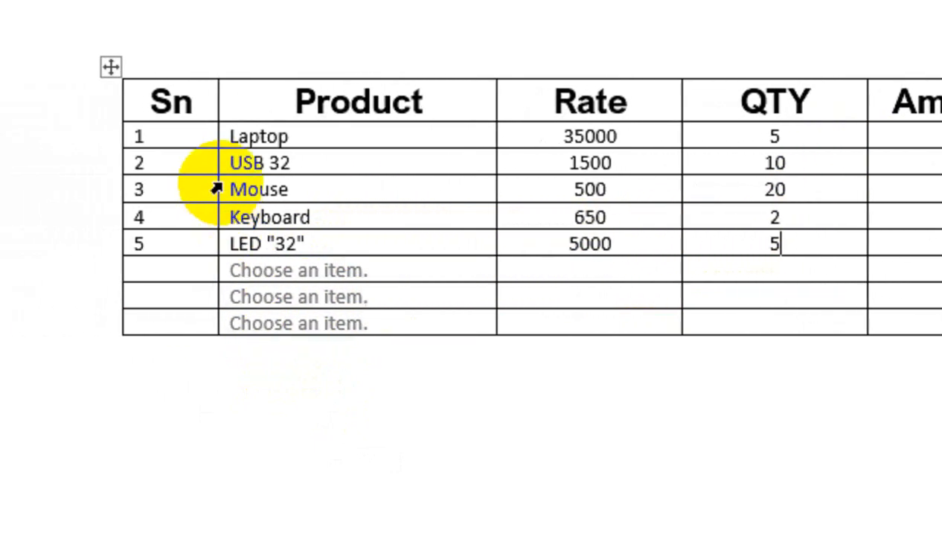
- Try centering all the table rows below the header, and set those rows to left alignment
left_click_drag(242, 138, 302, 354)
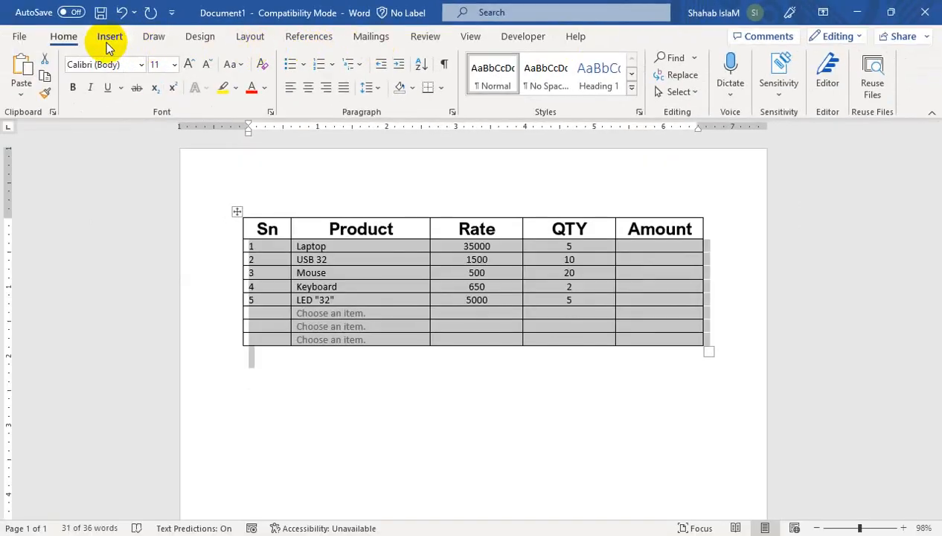
left_click(104, 39)
left_click(74, 41)
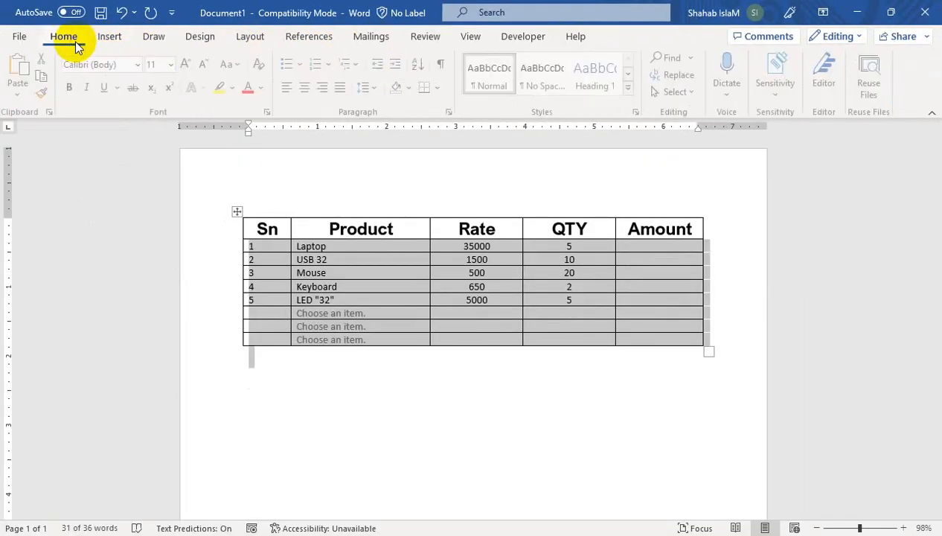
left_click(307, 88)
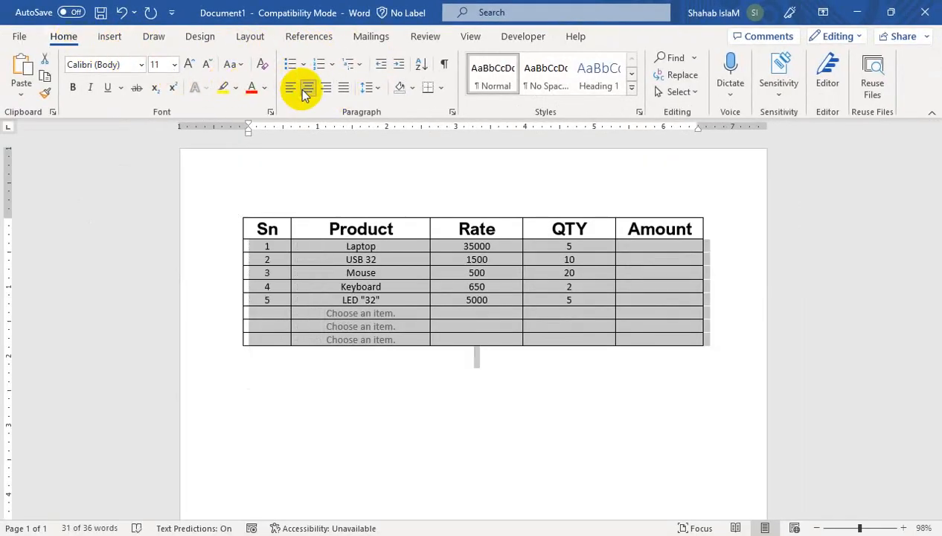
key("ctrl+l")
left_click(304, 261)
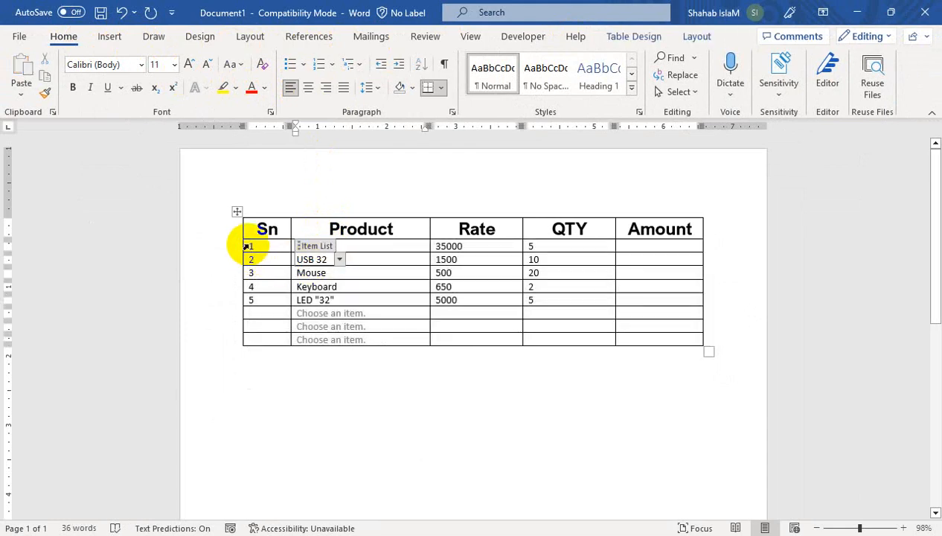
- Center the Sn column's cells below the header
left_click(245, 246)
left_click(251, 244)
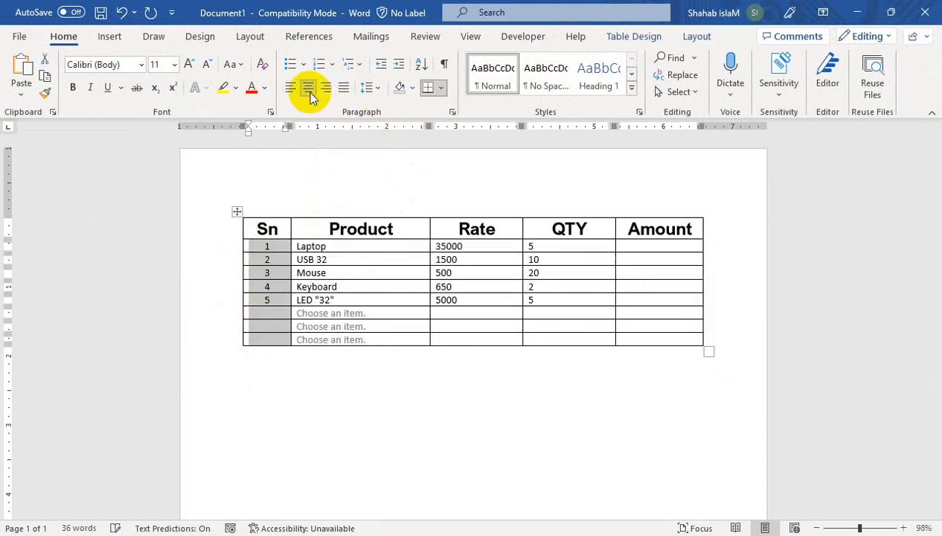
left_click(418, 284)
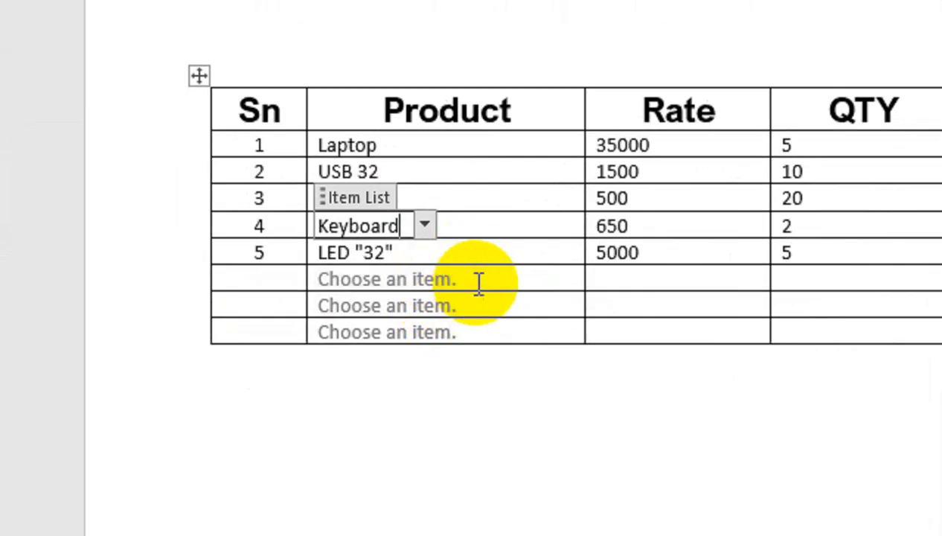
left_click(507, 311)
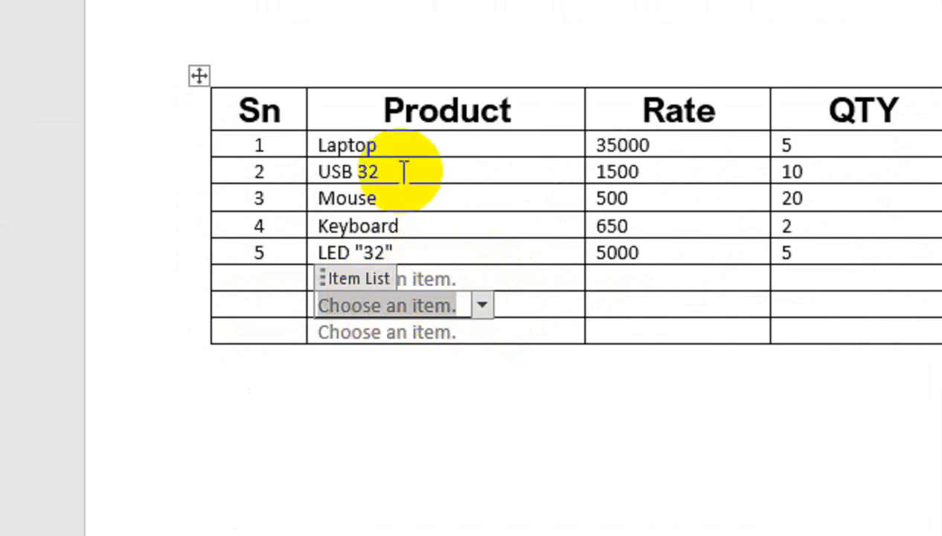
left_click(492, 235)
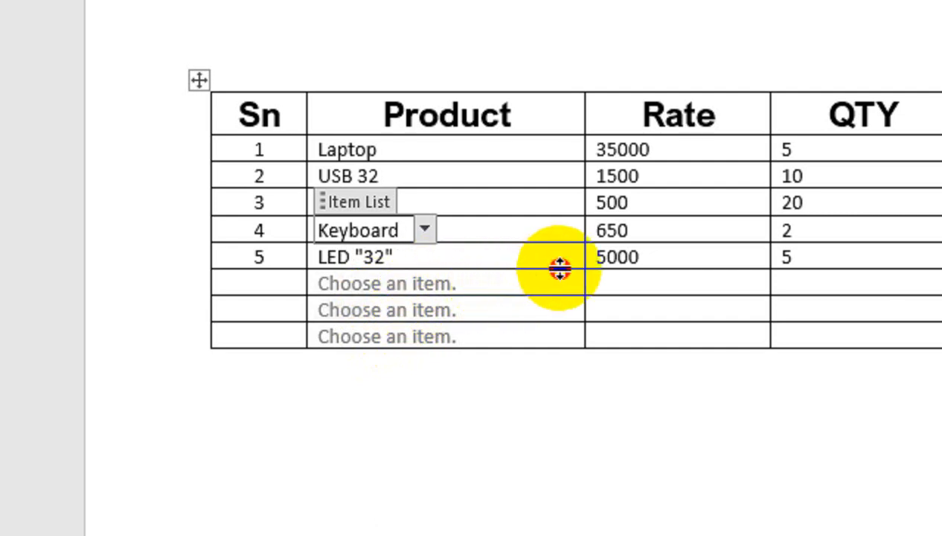
left_click(540, 182)
- Center the Rate and QTY values in the rows below the header
left_click(719, 195)
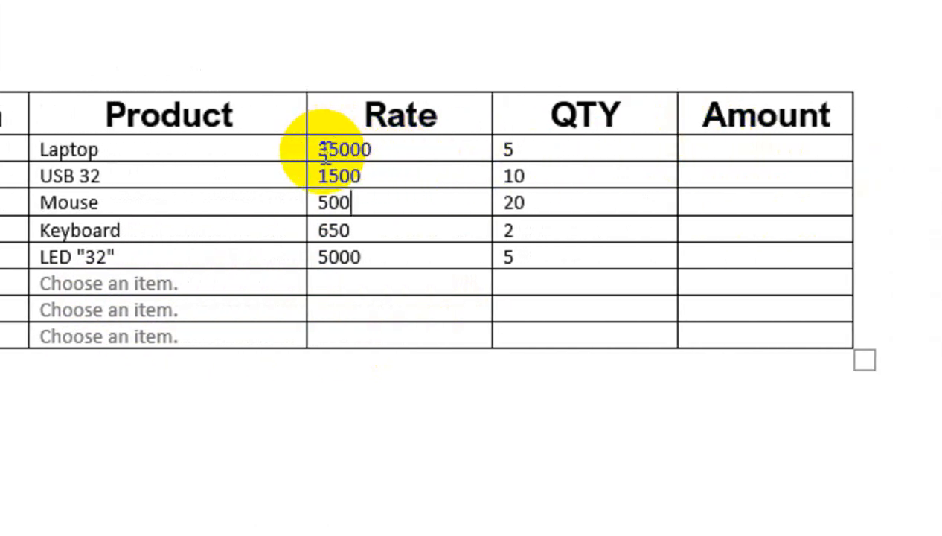
left_click_drag(321, 150, 534, 318)
left_click(236, 135)
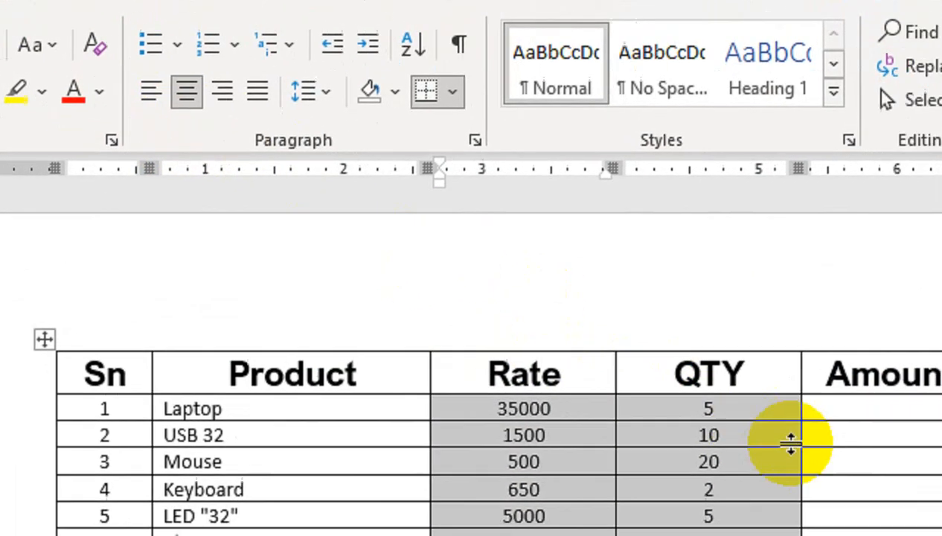
- Insert the formula =product(LEFT) in row 1's Amount cell to multiply its rate by its quantity
left_click(905, 439)
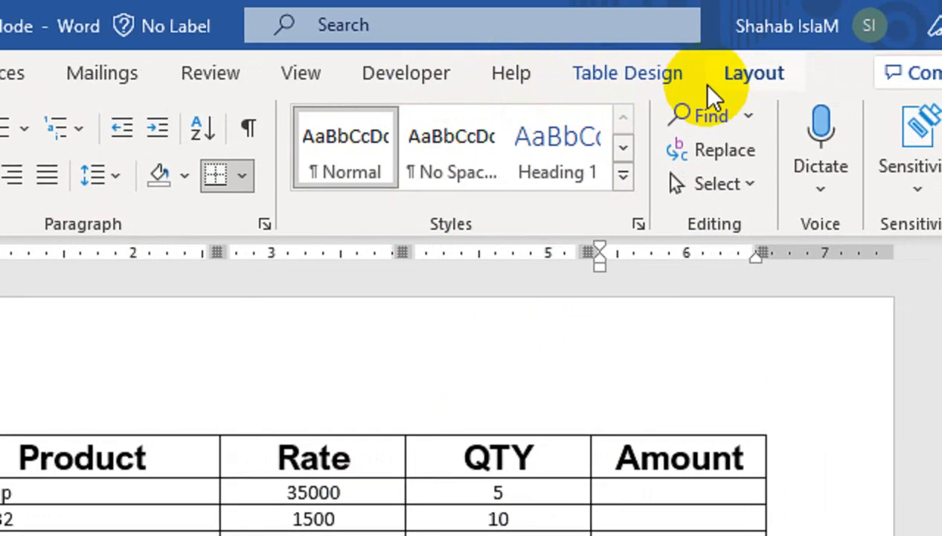
left_click(709, 85)
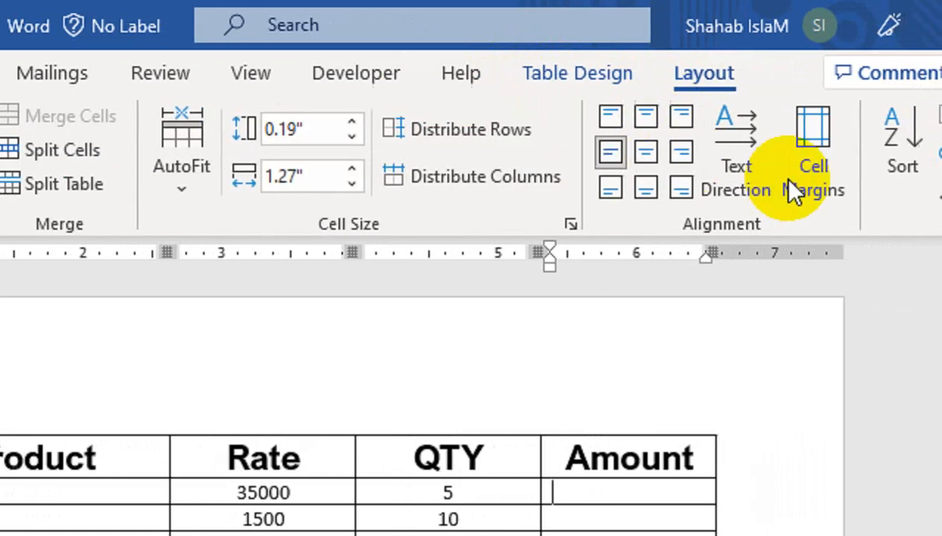
left_click(709, 189)
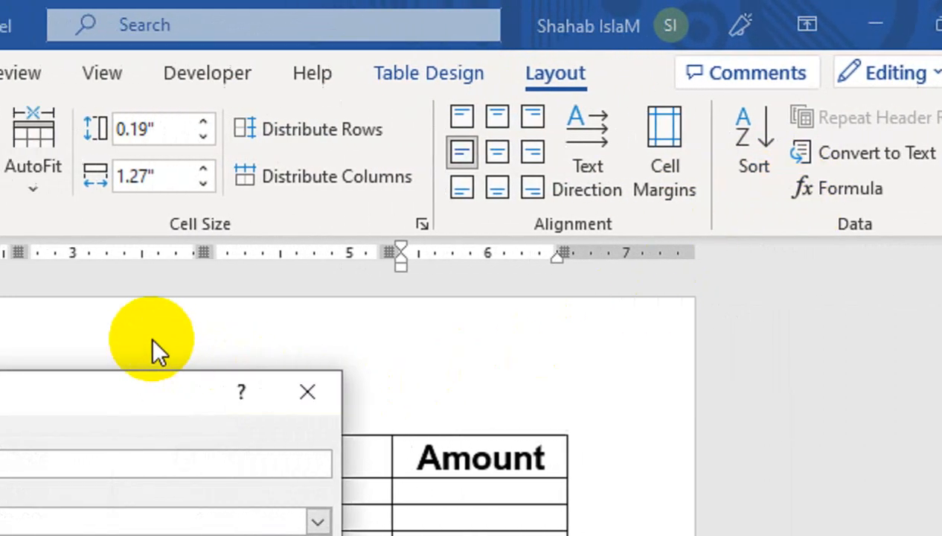
left_click_drag(118, 400, 610, 472)
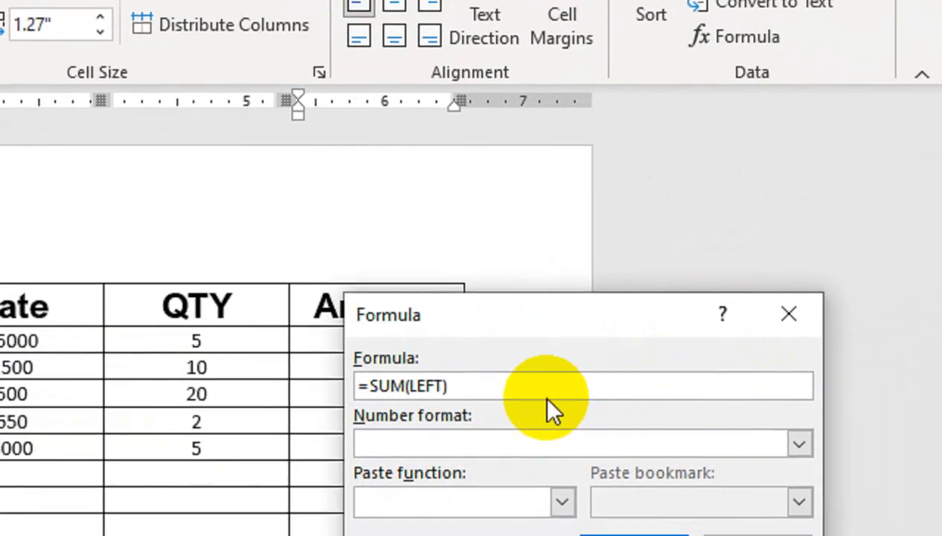
left_click_drag(389, 382, 365, 388)
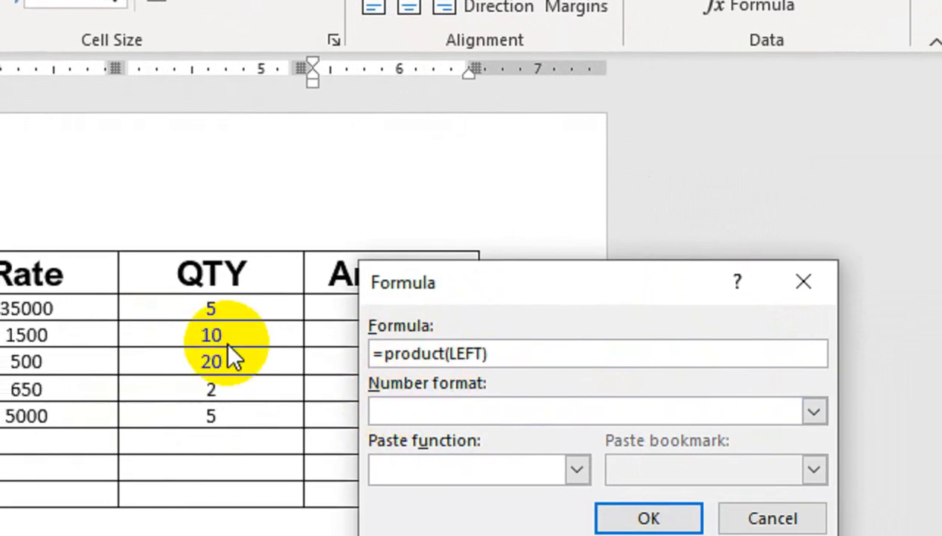
left_click_drag(404, 306, 473, 278)
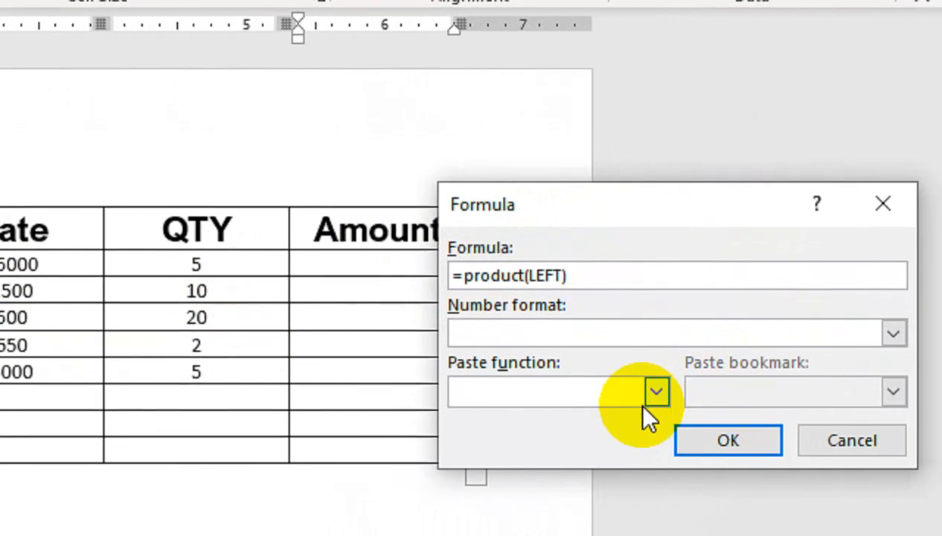
left_click(814, 442)
left_click_drag(649, 445, 647, 488)
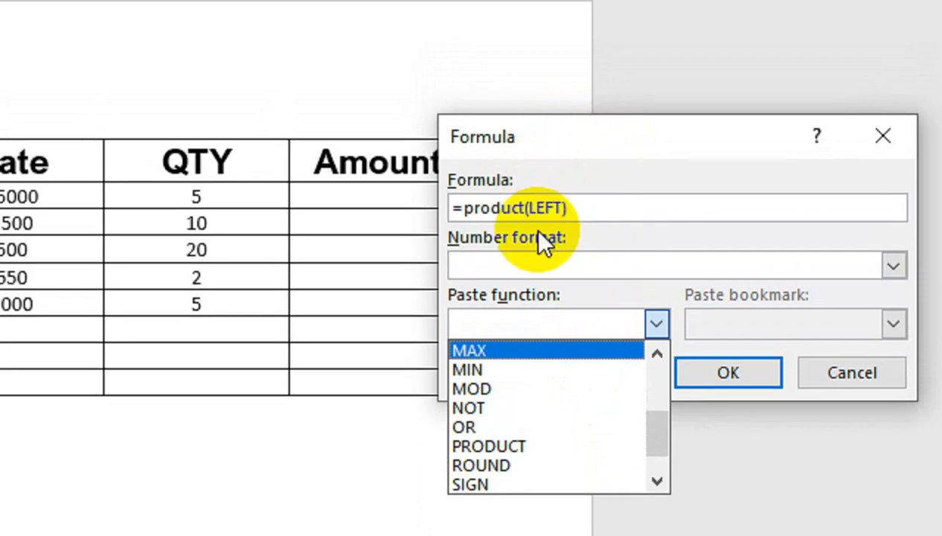
left_click(549, 128)
left_click(696, 365)
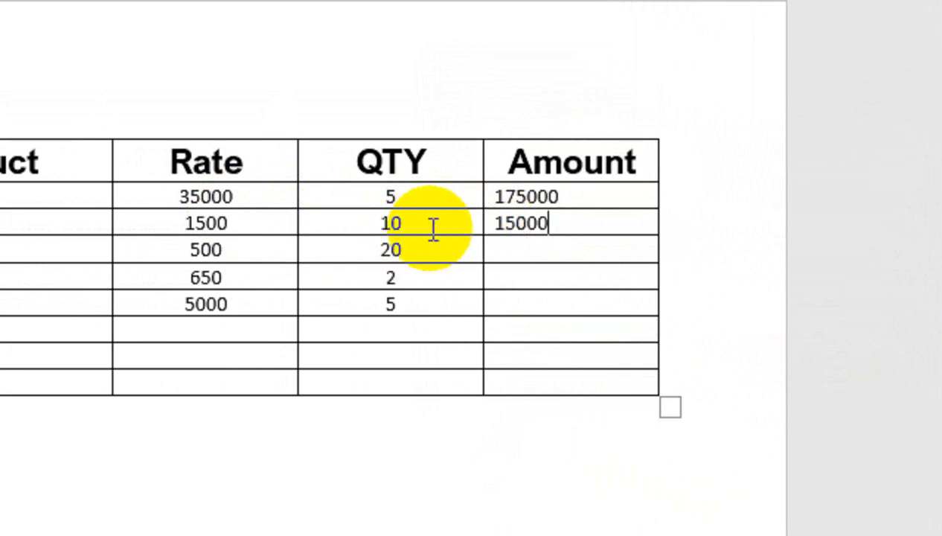
- Repeat the product formula in the remaining Amount cells through row 5
left_click(547, 258)
left_click(544, 275)
key("F4")
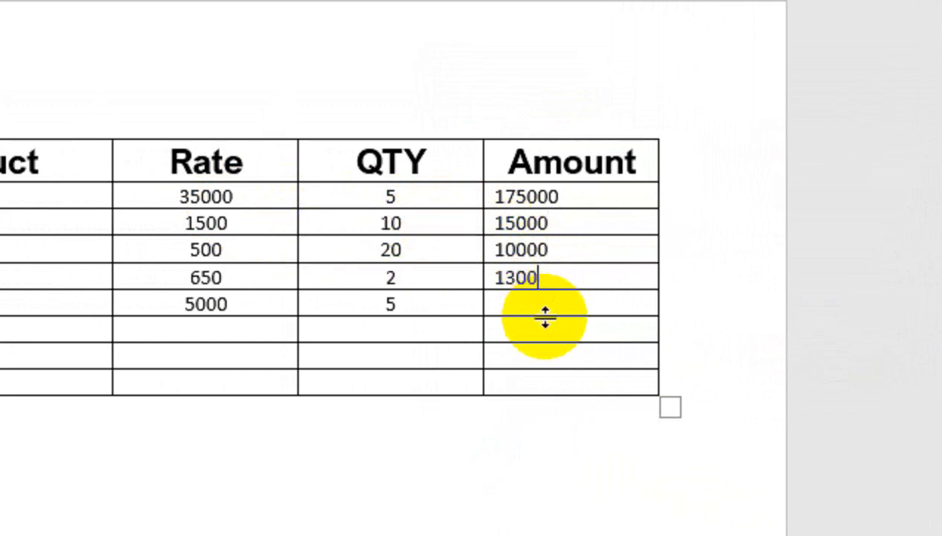
left_click(544, 302)
key("F4")
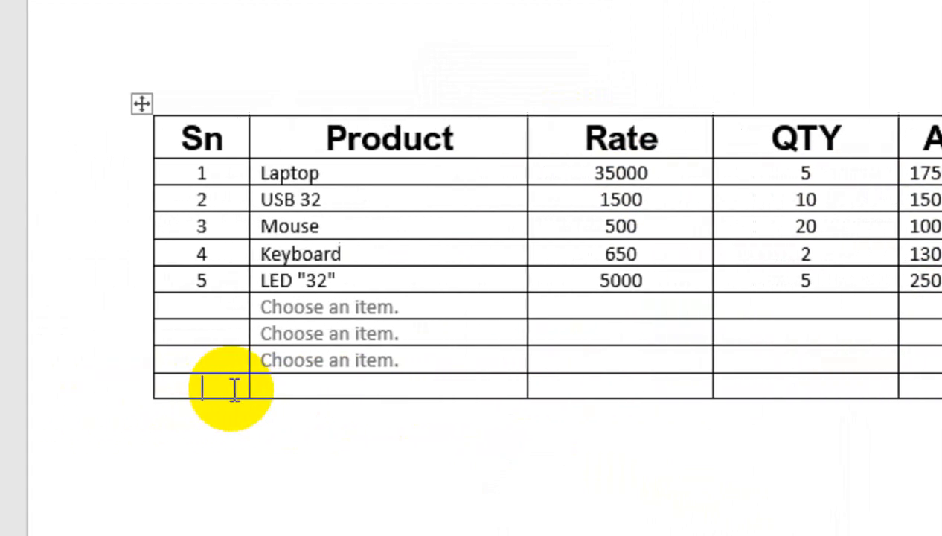
- Merge the Sn through QTY cells of the table's last two rows into one cell
left_click_drag(231, 389, 806, 356)
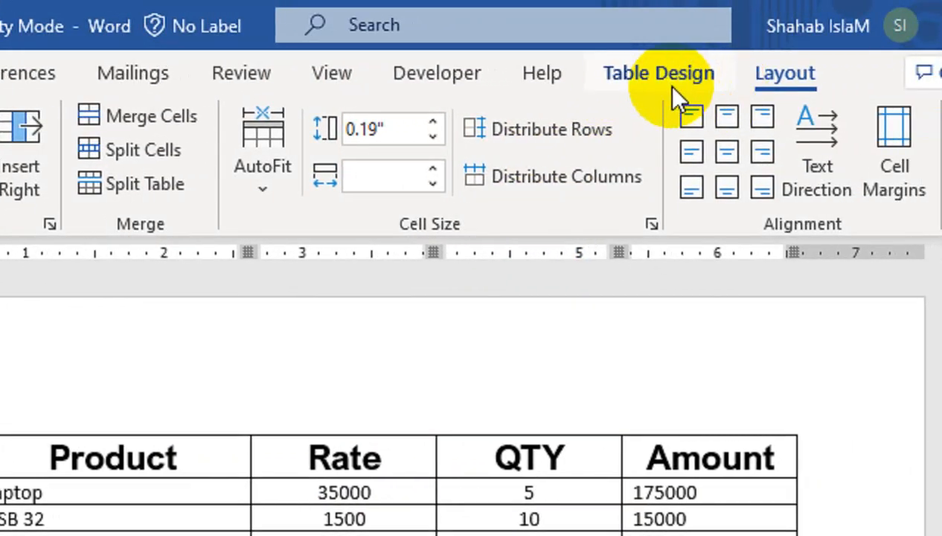
left_click(621, 96)
left_click(707, 89)
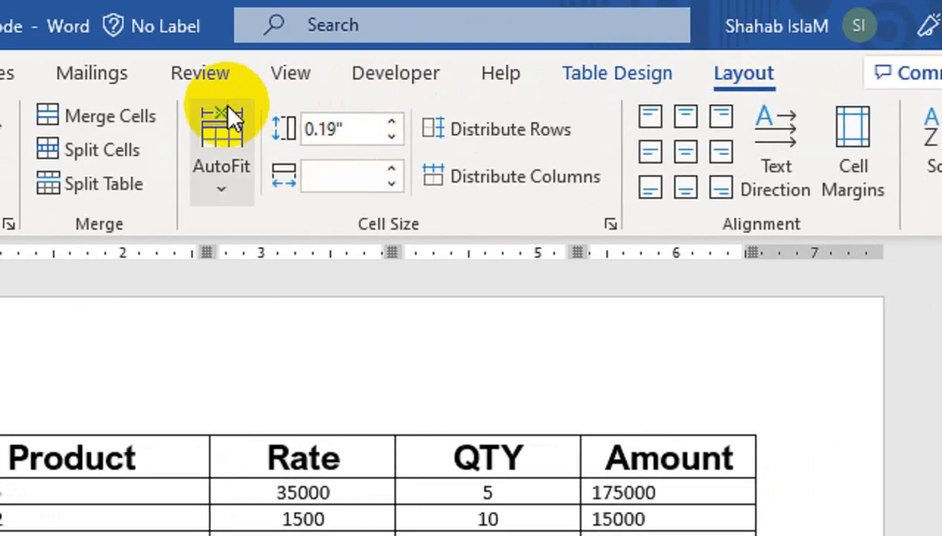
left_click(119, 117)
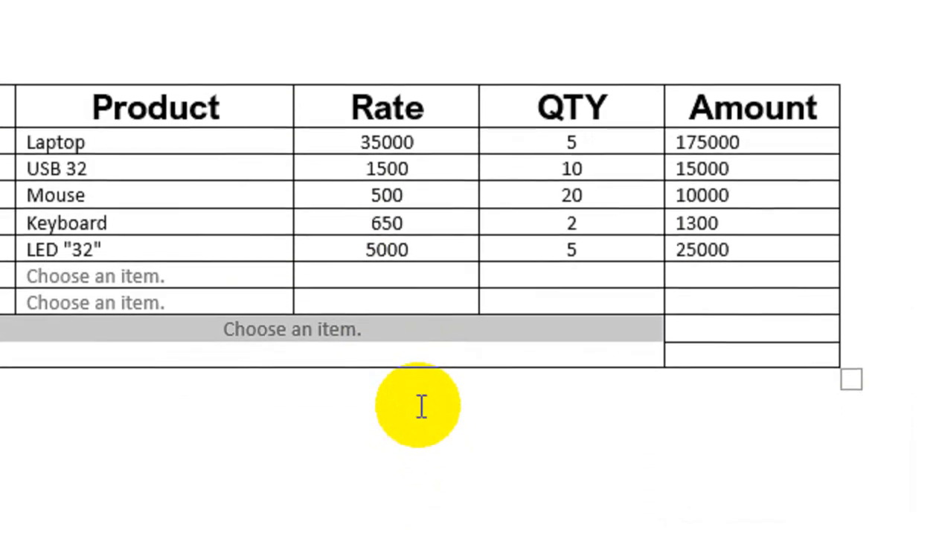
- Remove the leftover drop-down from the merged cell and enter "Total Amount" in it
key("Delete")
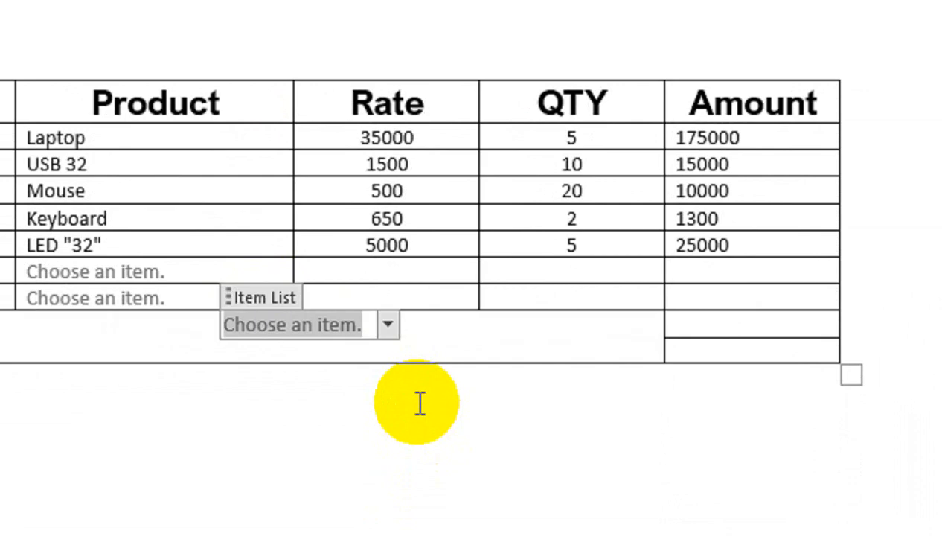
left_click(393, 342)
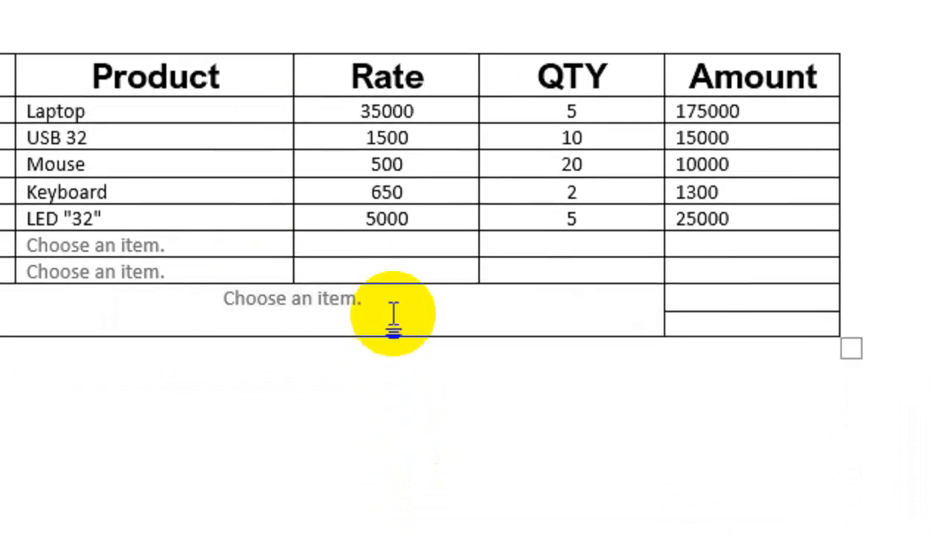
left_click_drag(408, 320, 145, 338)
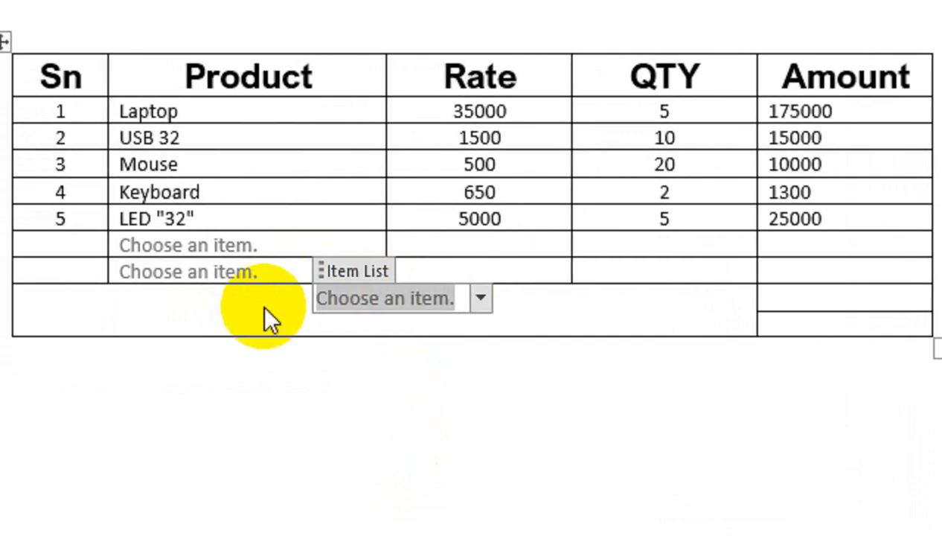
key("Delete")
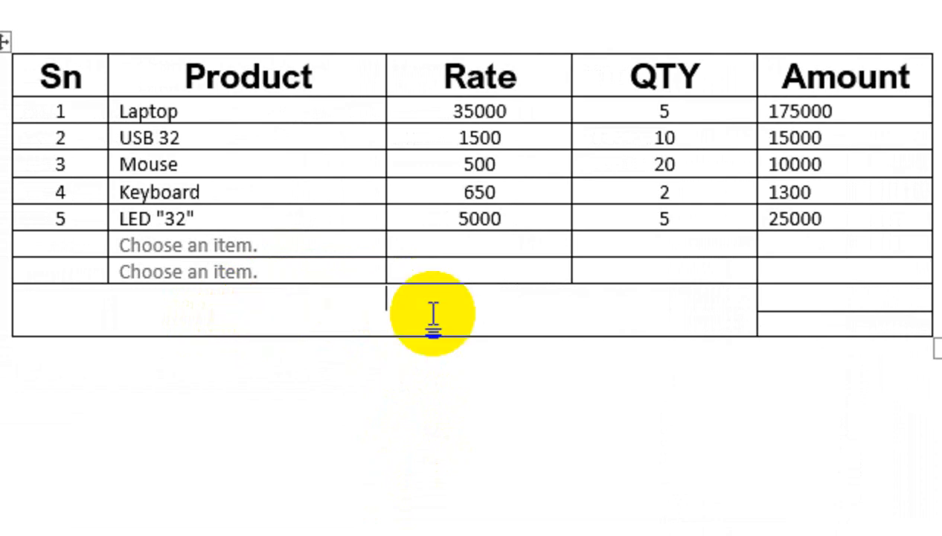
type("Tptoa")
key("BackSpace")
key("BackSpace")
type("tal")
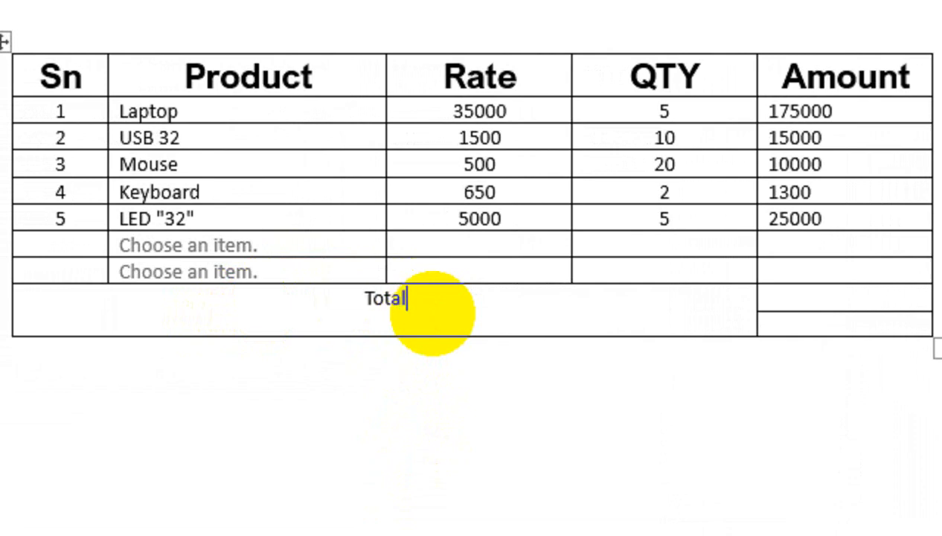
type(" Amount")
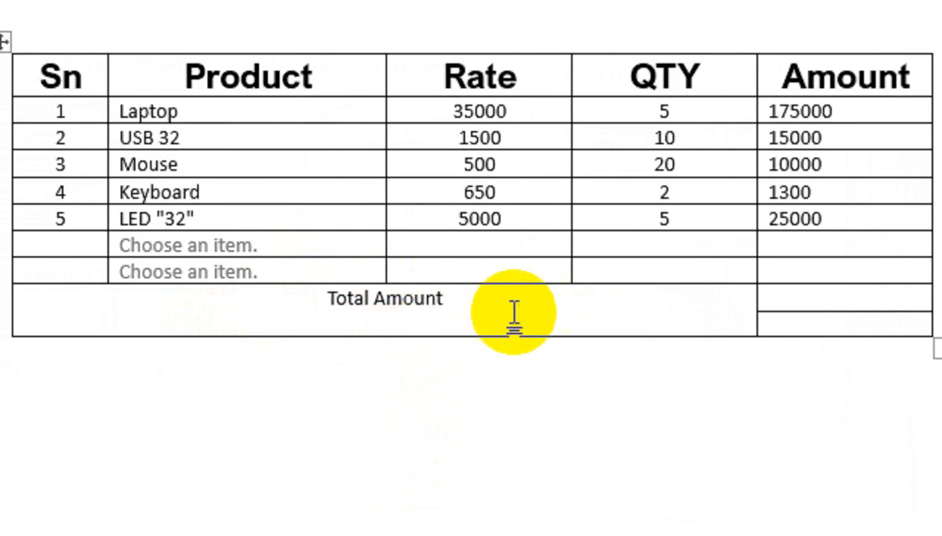
- Right-align the Total Amount label, make it bold and enlarge its font by five size increments
left_click_drag(515, 315, 214, 297)
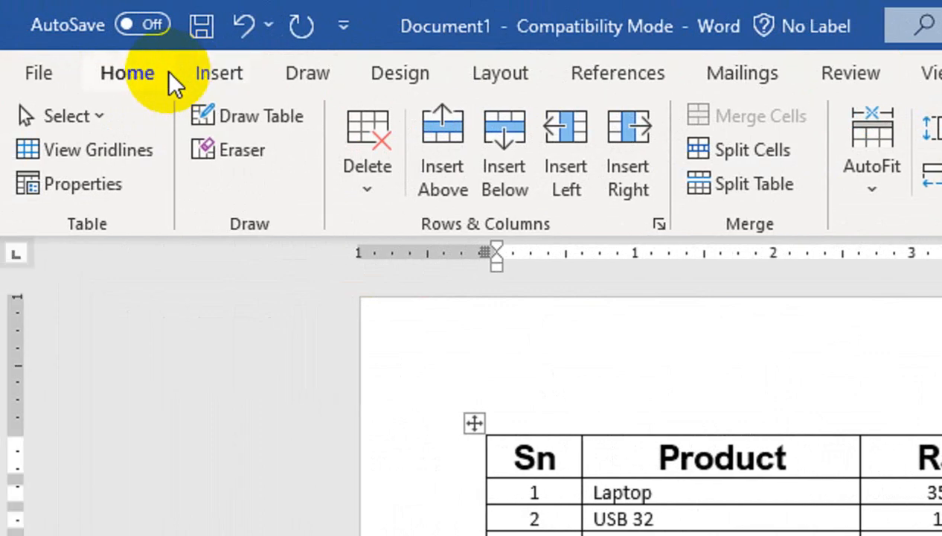
left_click(165, 70)
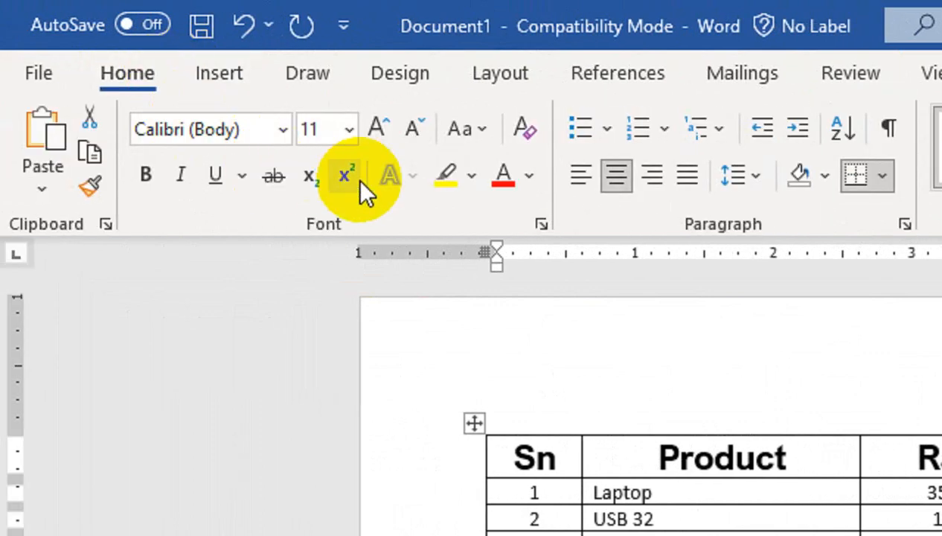
left_click(644, 173)
left_click(147, 178)
left_click(381, 131)
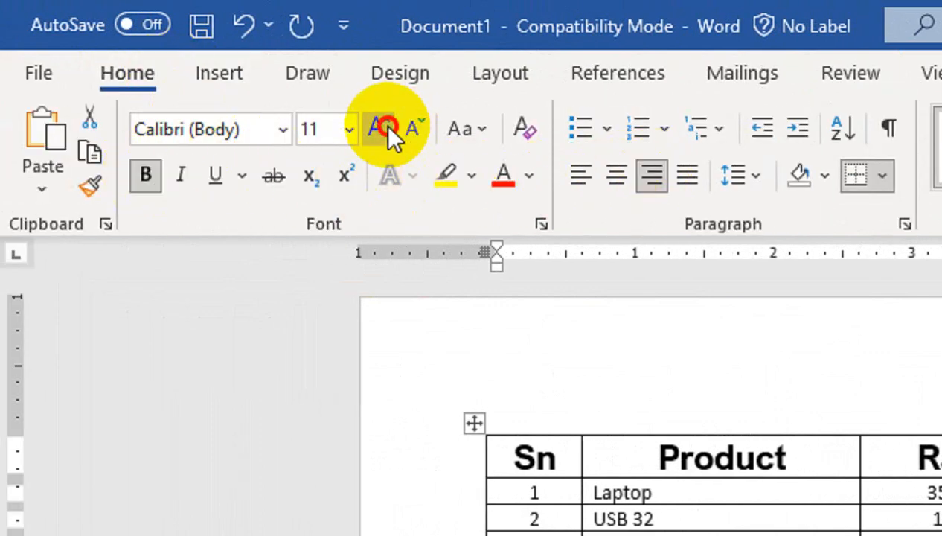
left_click(381, 131)
left_click(381, 131)
left_click(381, 131)
left_click(381, 131)
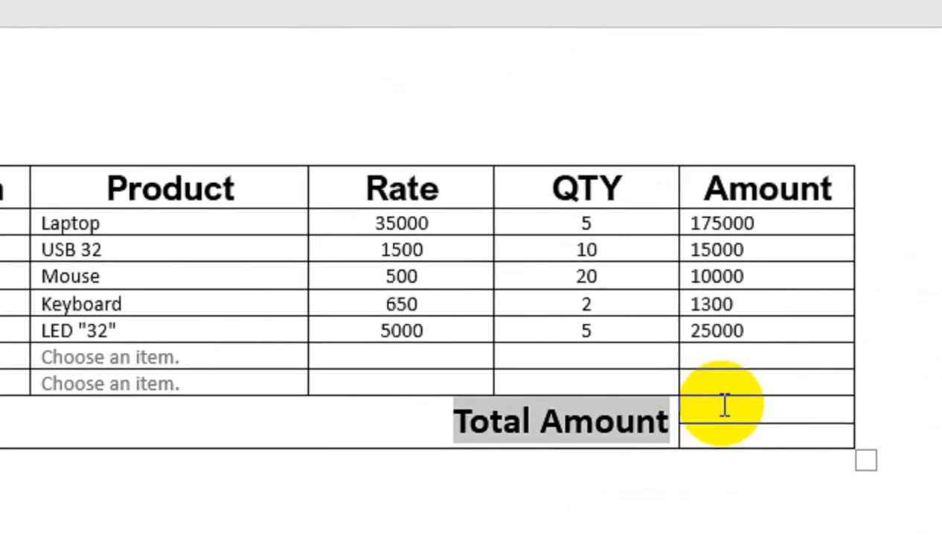
- Merge the two Amount-column cells beside the Total Amount label into one cell
left_click_drag(722, 405, 707, 403)
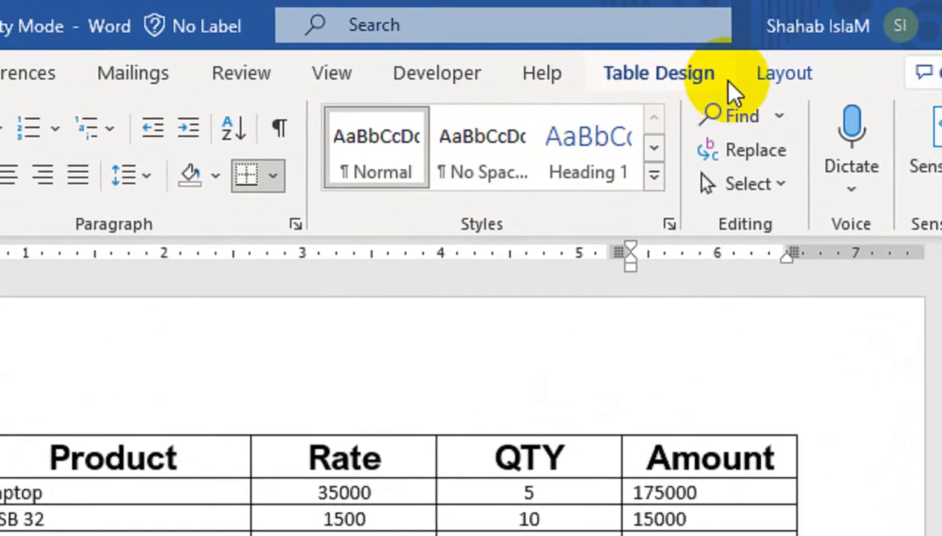
left_click(824, 73)
left_click(71, 116)
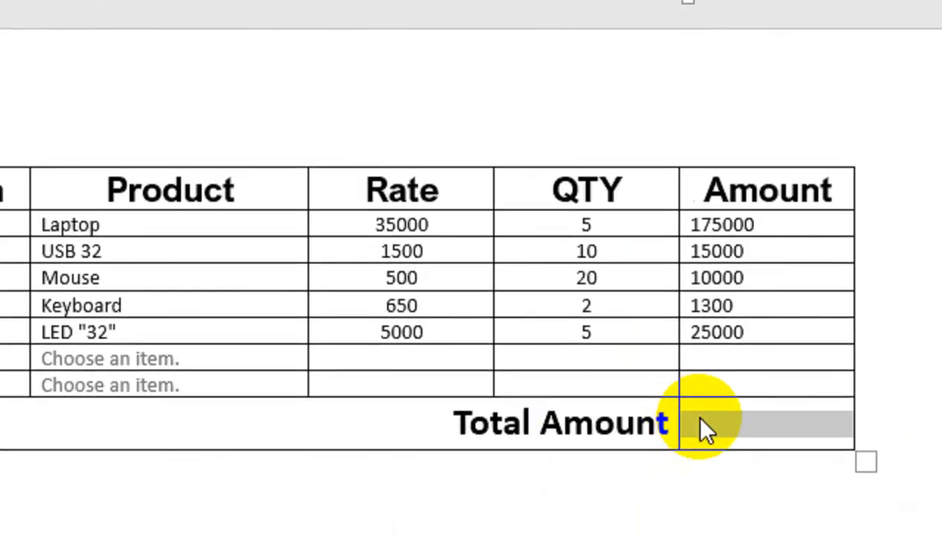
- Insert the formula =SUM(ABOVE) in the merged cell beside Total Amount
left_click(700, 406)
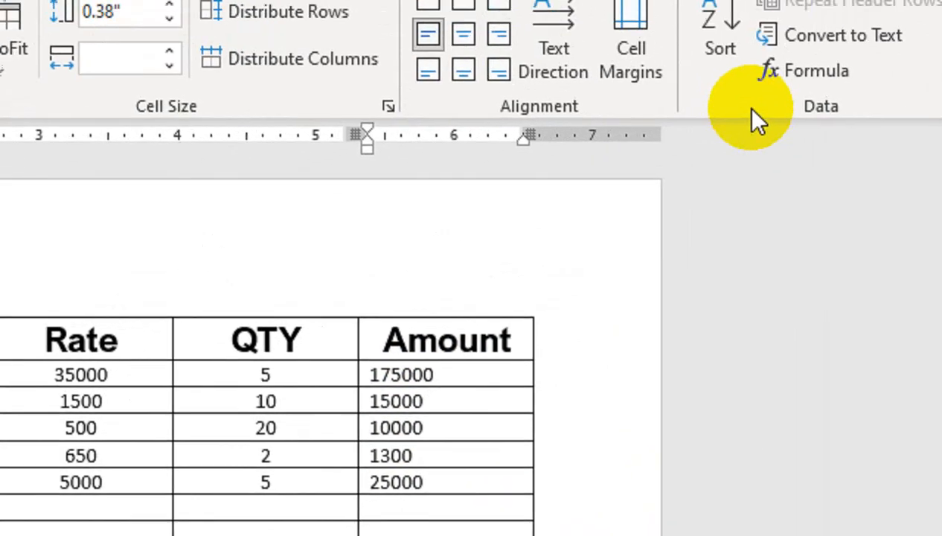
left_click(816, 69)
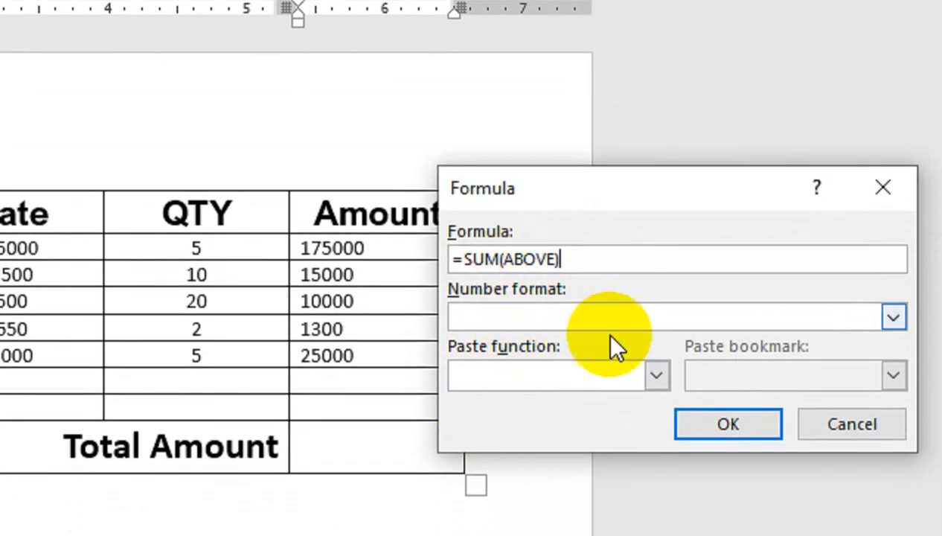
left_click(708, 420)
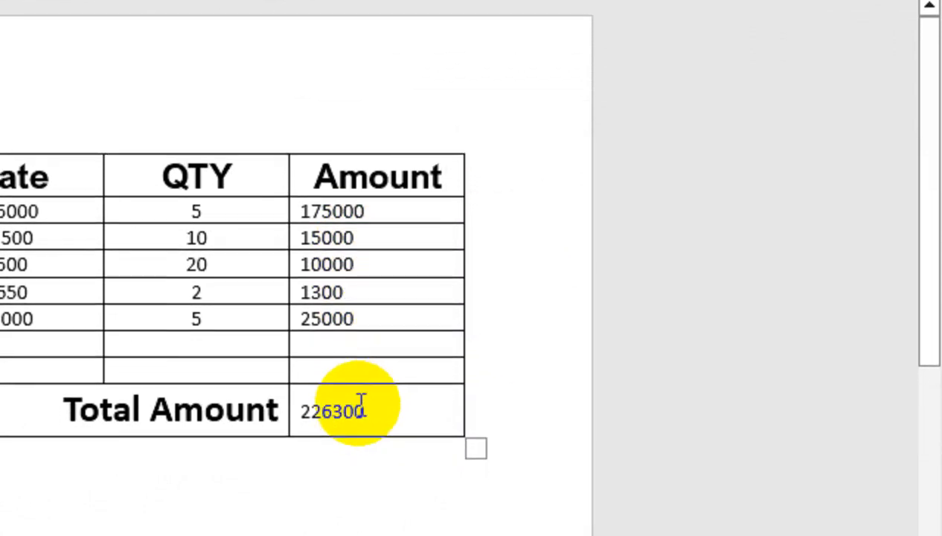
left_click(357, 432)
double_click(322, 439)
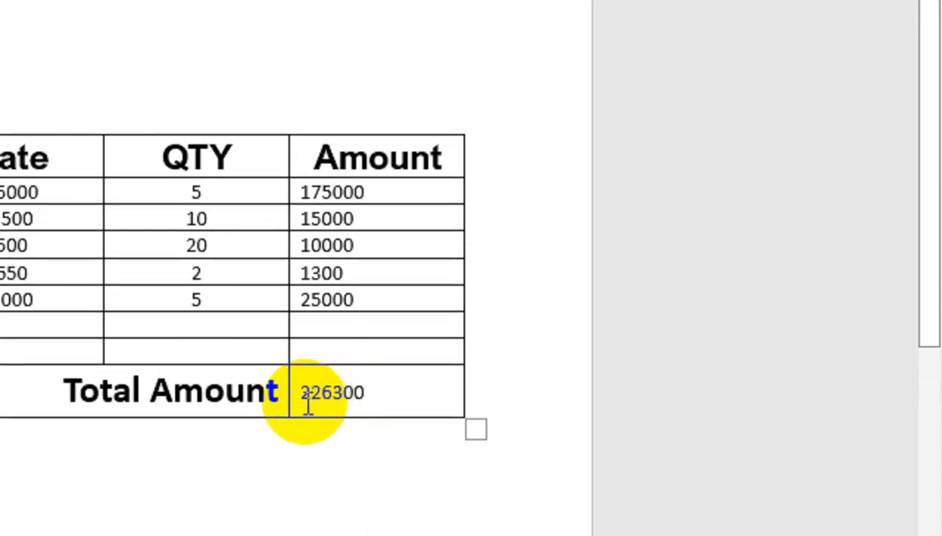
left_click(394, 378)
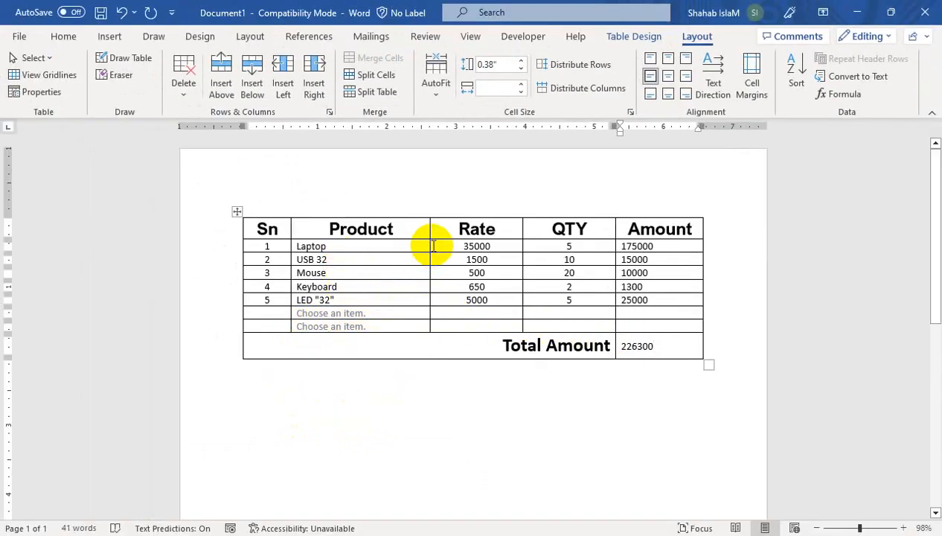
- Add the lines "Customer Status" and "Payment Method" below the table, leaving blank space above them
left_click(403, 418)
key("Return")
key("Return")
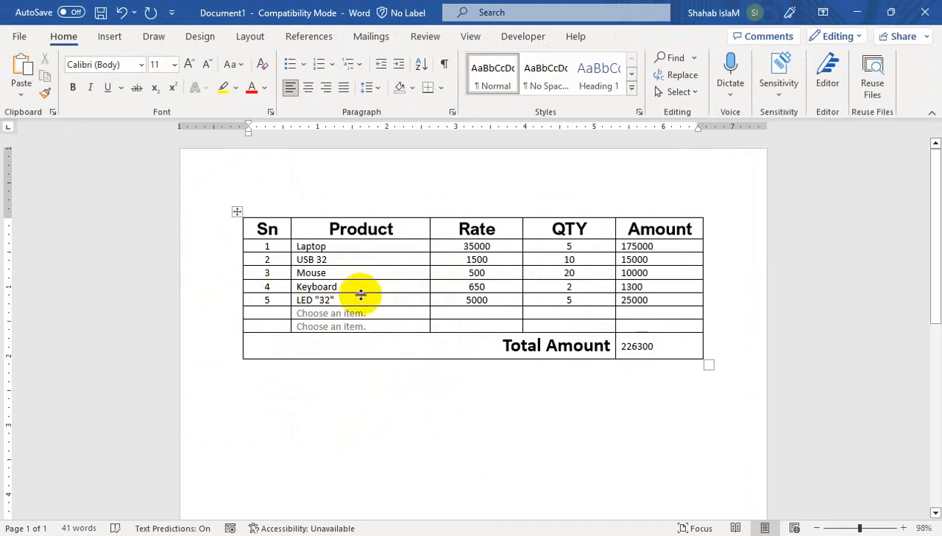
type("Customer")
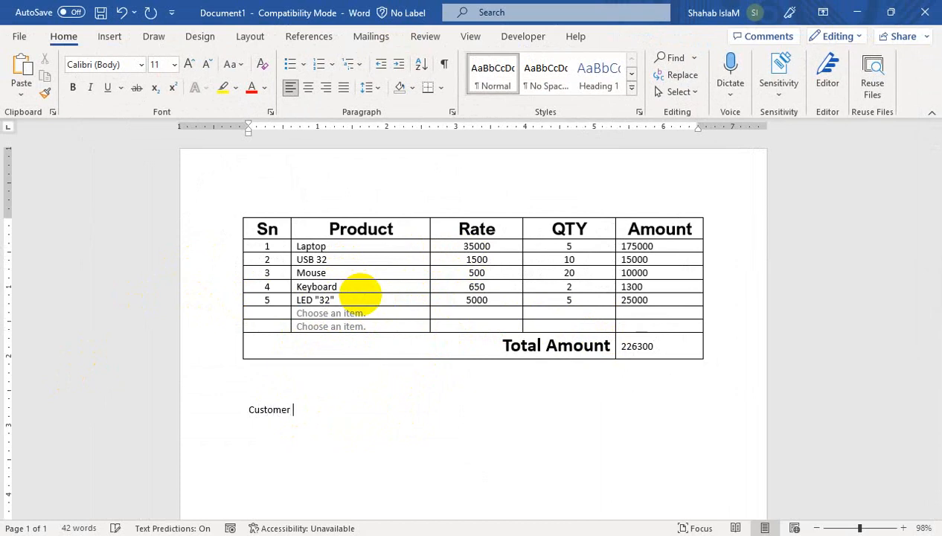
type(" Stu")
type("Paymen")
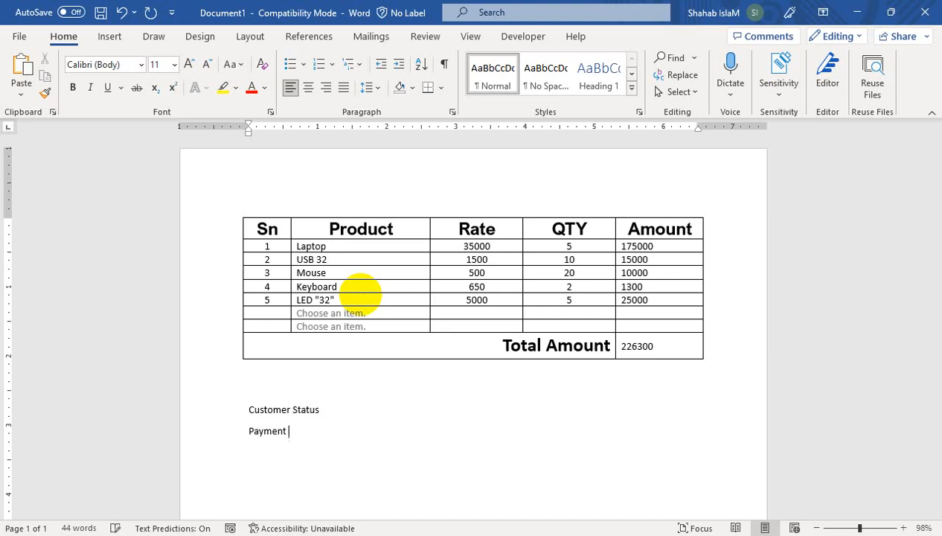
type("thod")
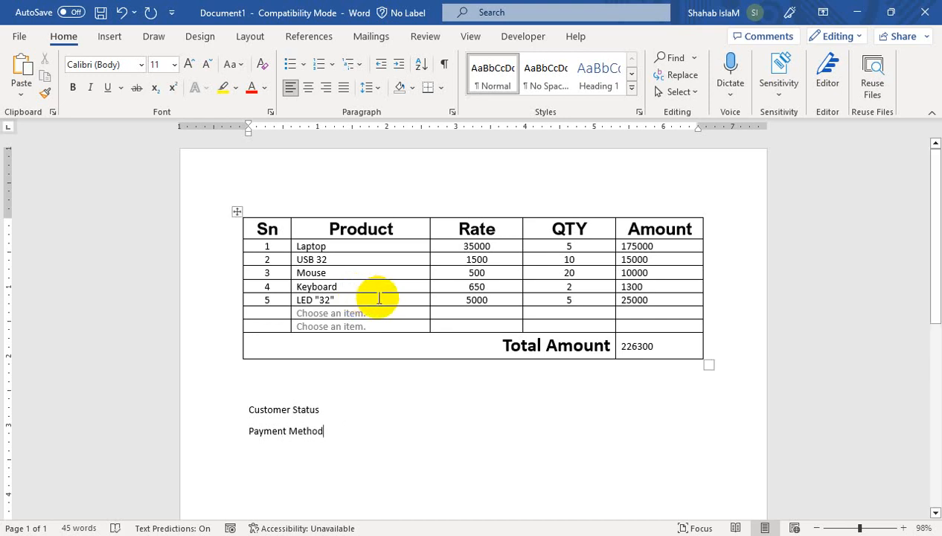
left_click(322, 408)
left_click_drag(322, 408, 268, 412)
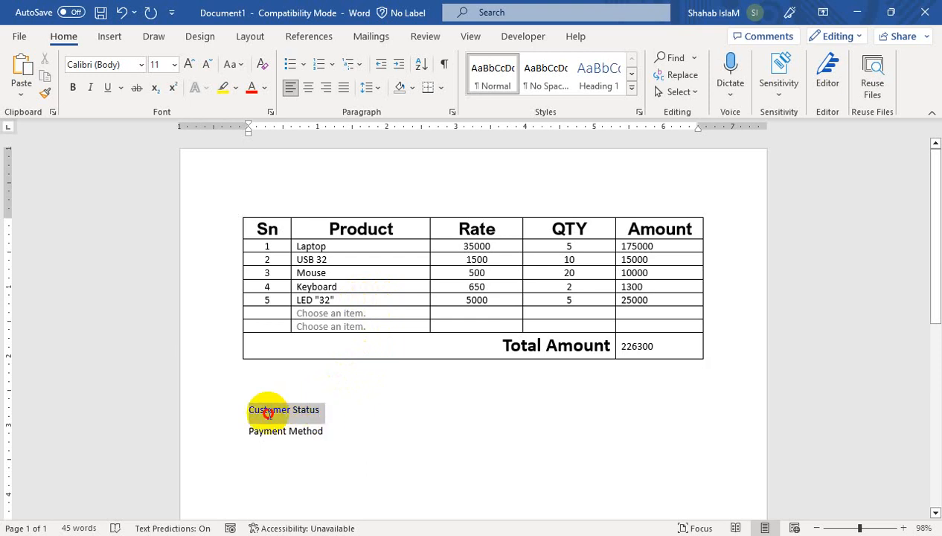
left_click(333, 431)
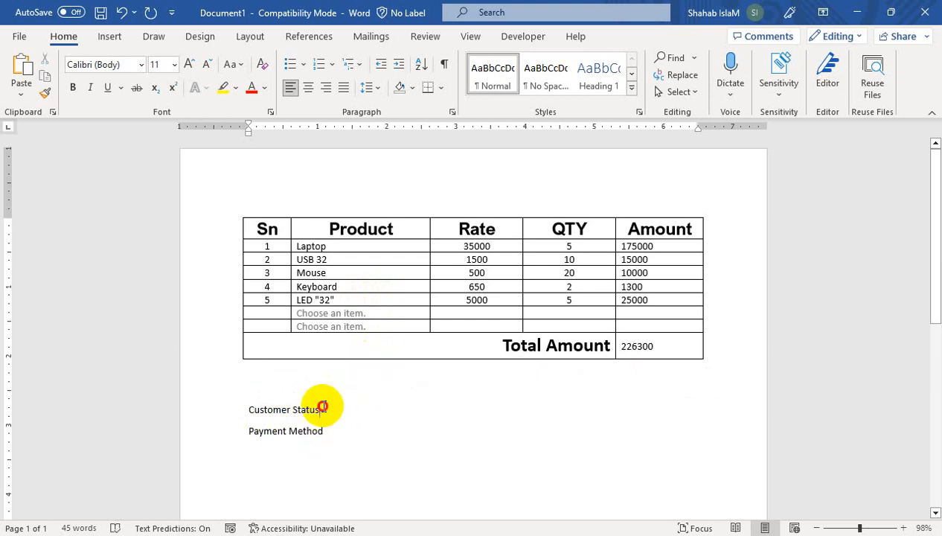
left_click_drag(321, 409, 264, 420)
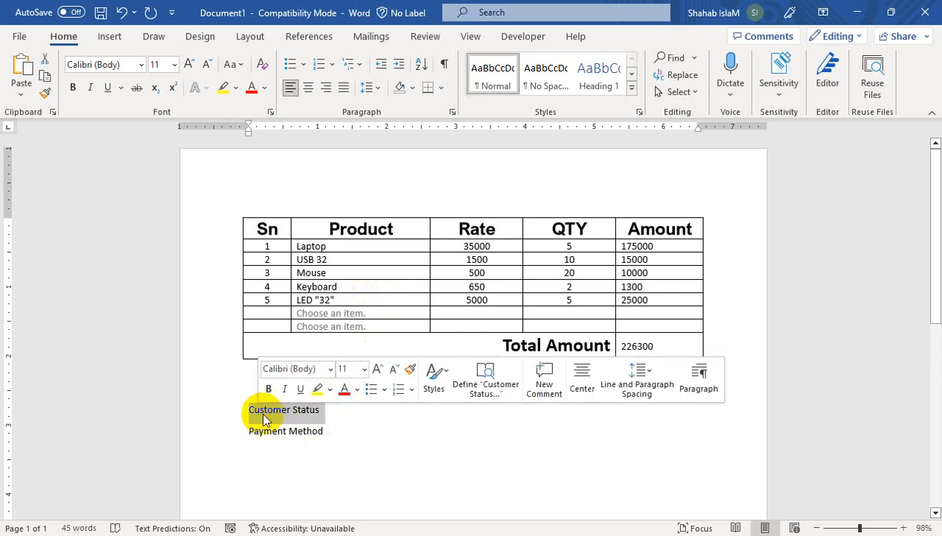
left_click(332, 409)
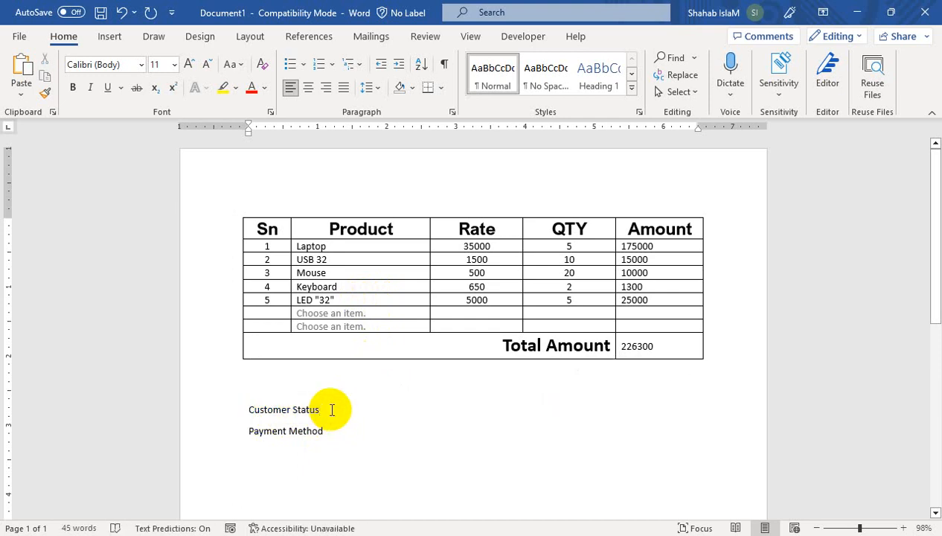
left_click_drag(325, 411, 267, 416)
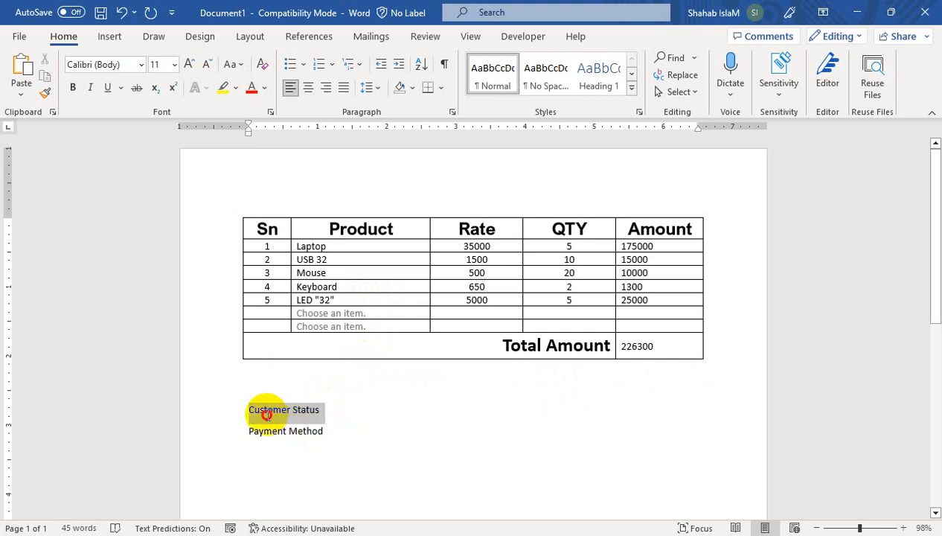
- Insert a legacy drop-down form field after "Customer Status" and remove the extra tab spacing before it
left_click(342, 413)
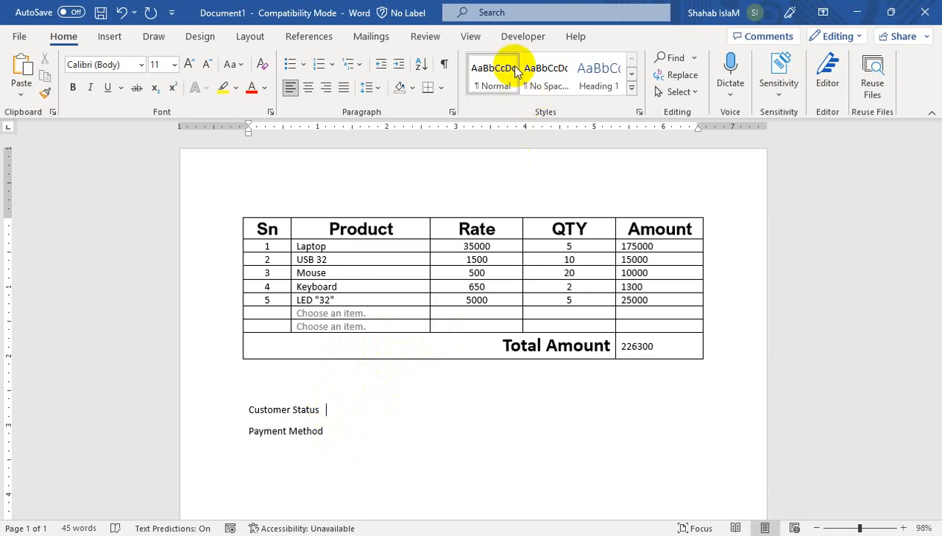
left_click(533, 43)
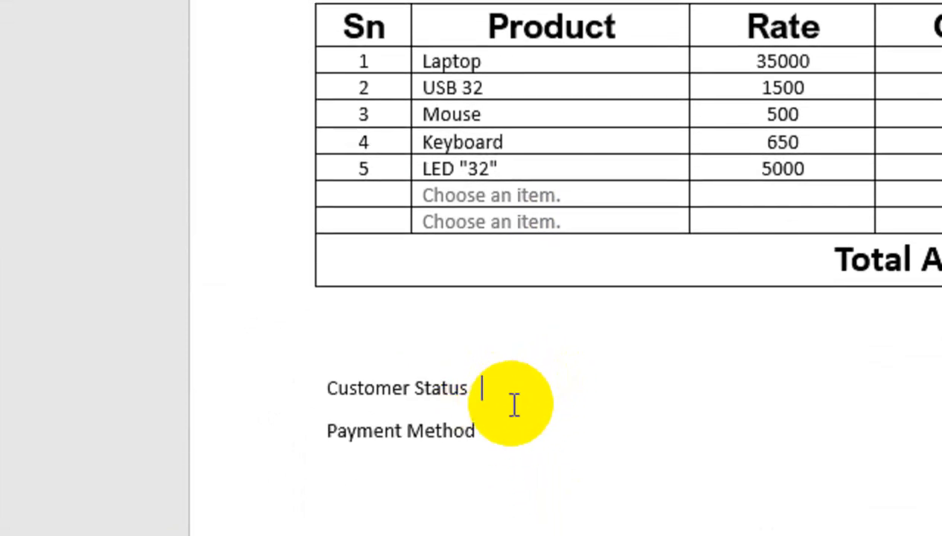
key("Tab")
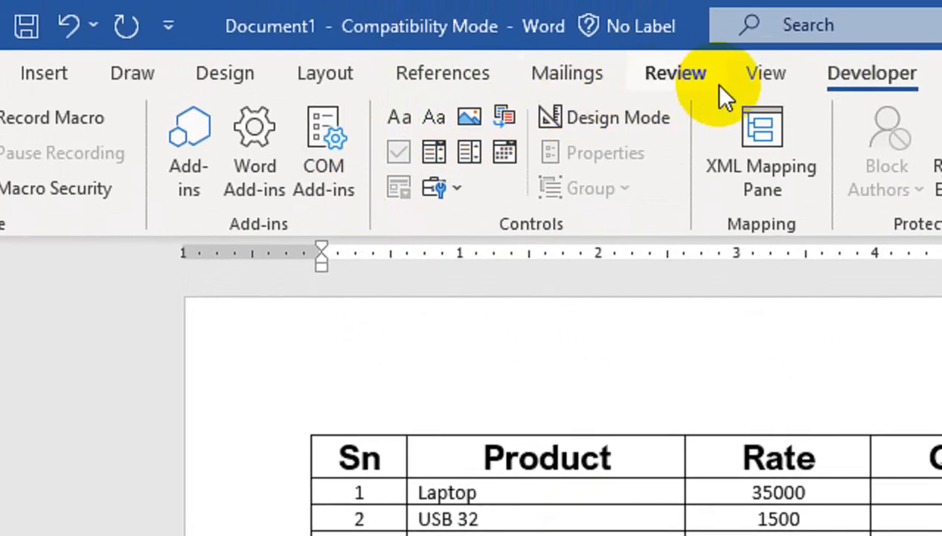
left_click(294, 192)
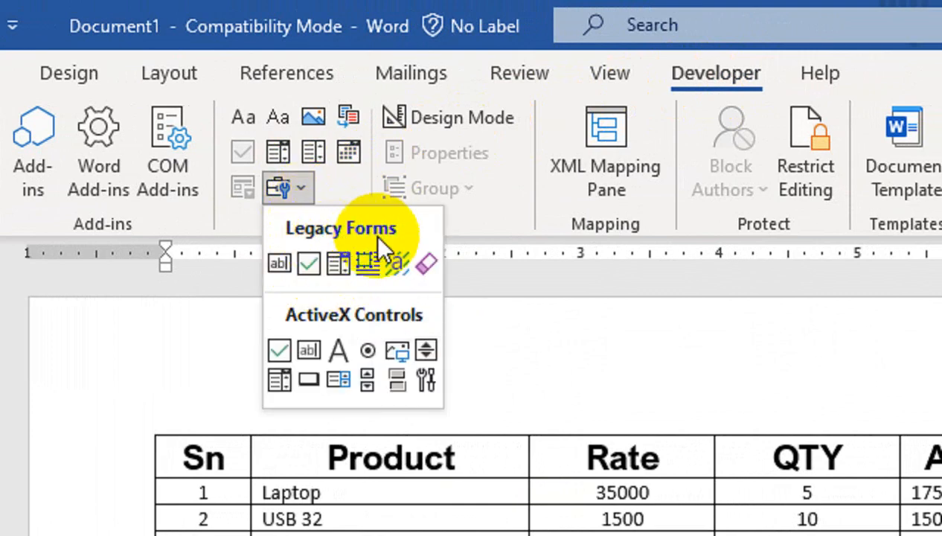
left_click(342, 270)
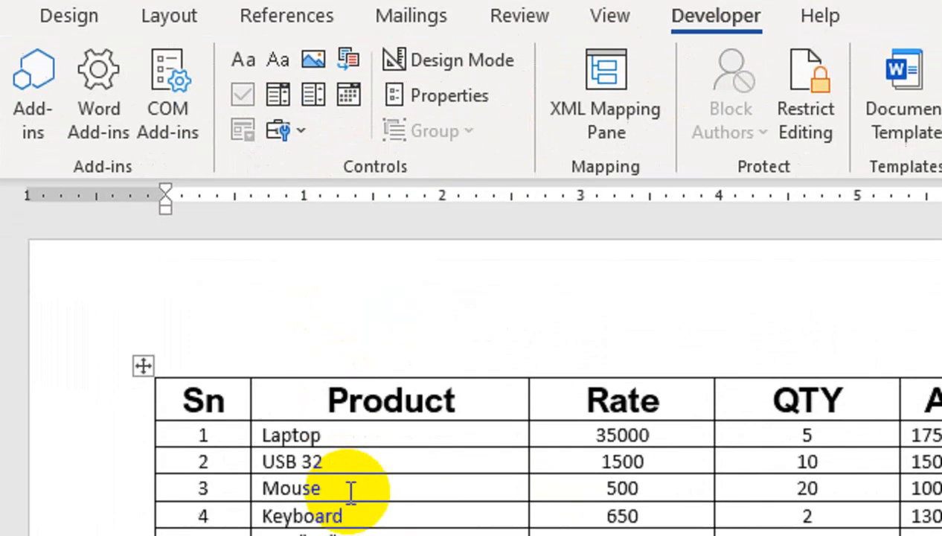
left_click(358, 403)
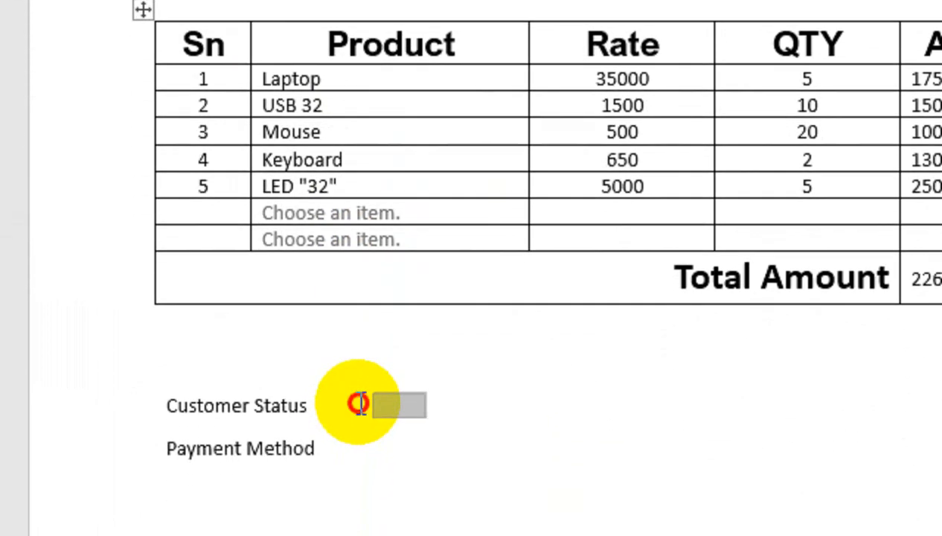
key("BackSpace")
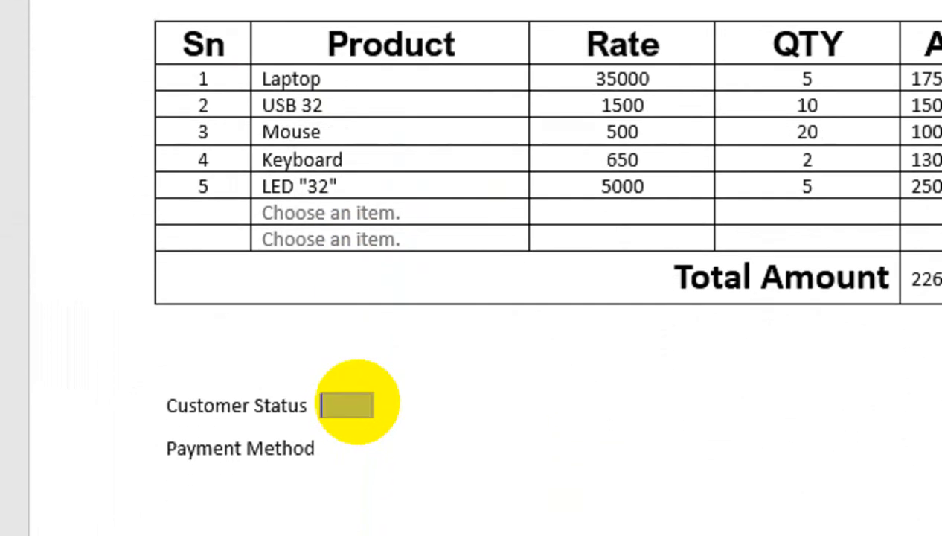
- Insert a legacy drop-down form field right after "Payment Method"
left_click(364, 396)
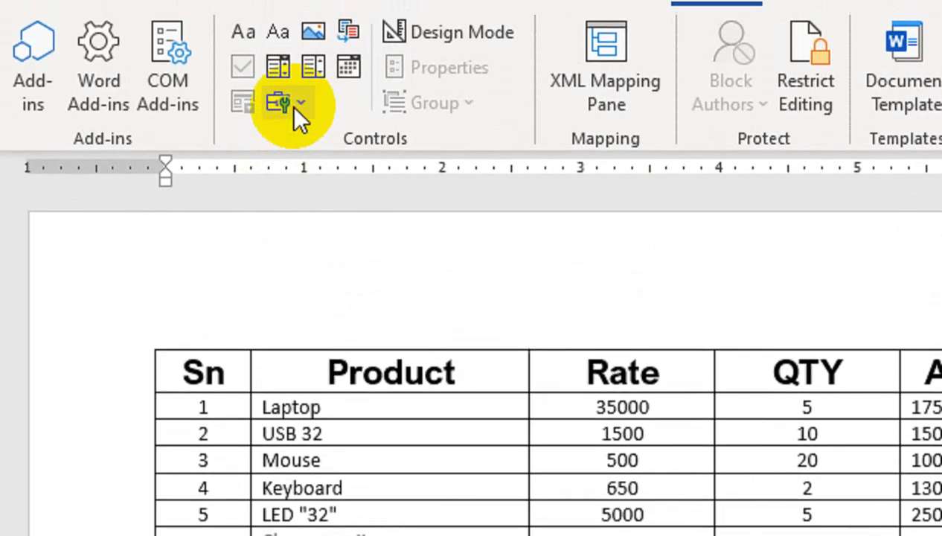
left_click(290, 105)
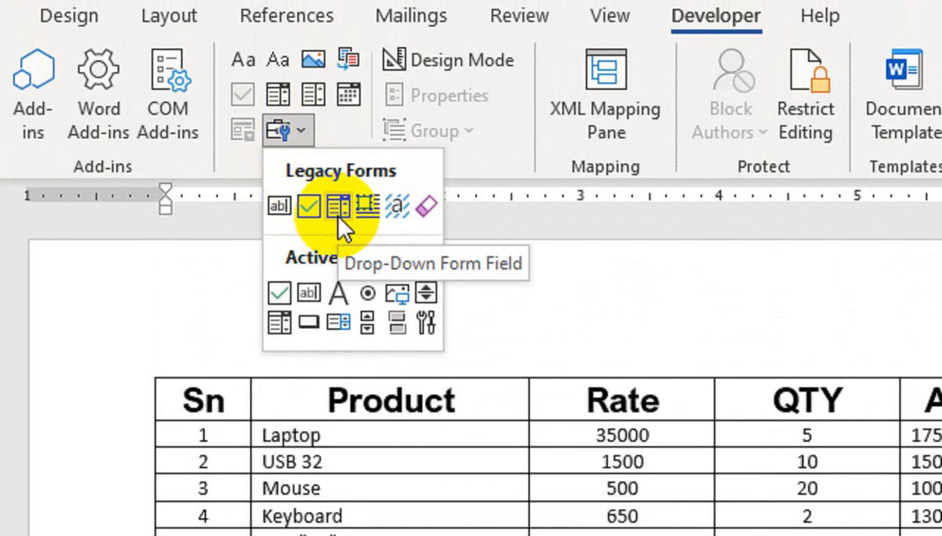
left_click(339, 208)
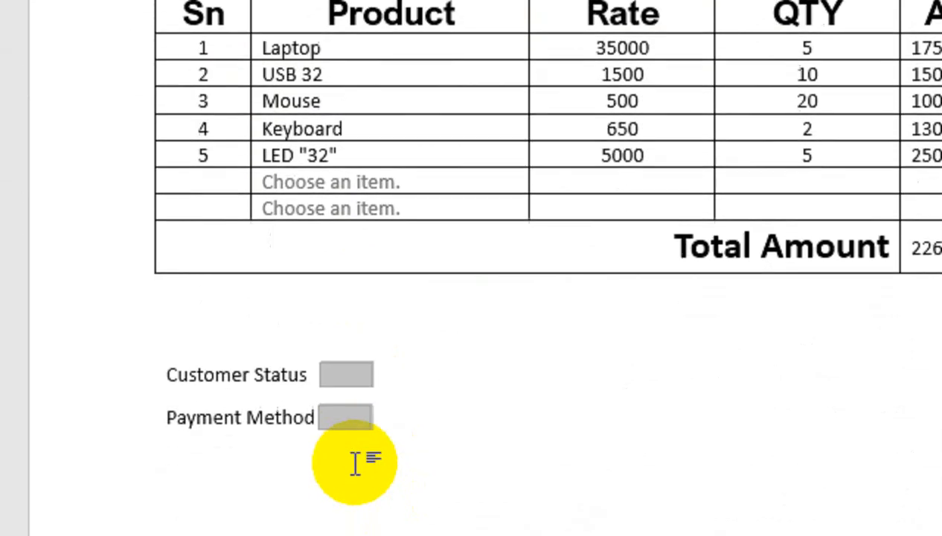
- Add the items "Active" and "Anactive" to the Customer Status drop-down form field's list
left_click(337, 341)
double_click(337, 341)
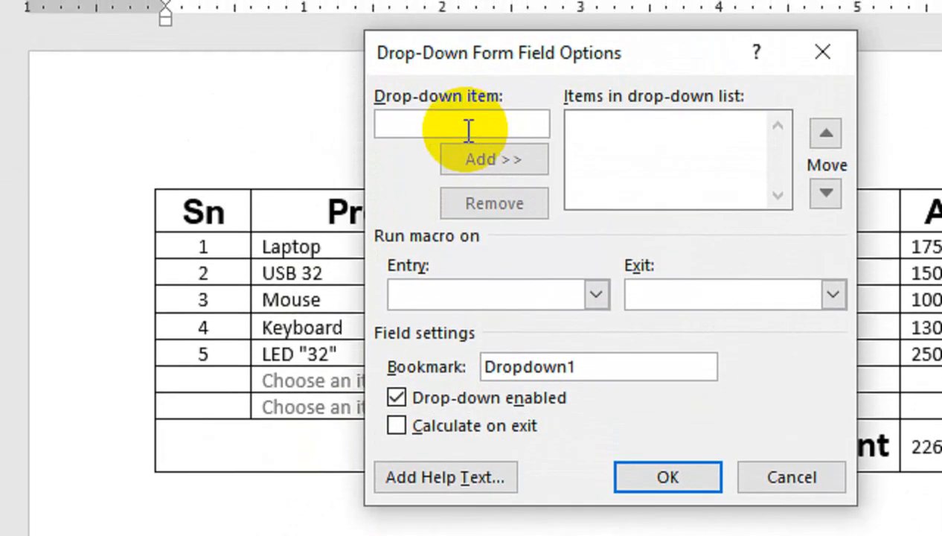
type("Acivte")
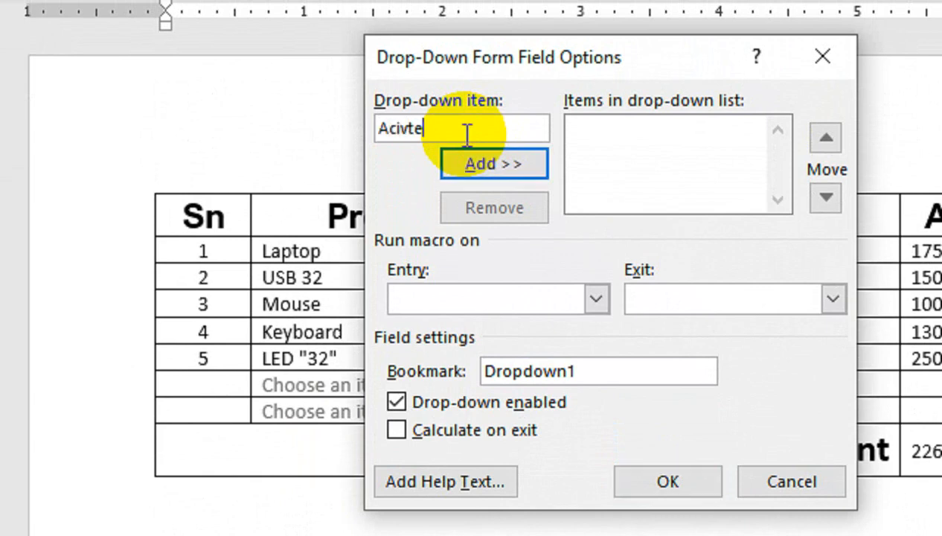
key("BackSpace")
left_click(457, 170)
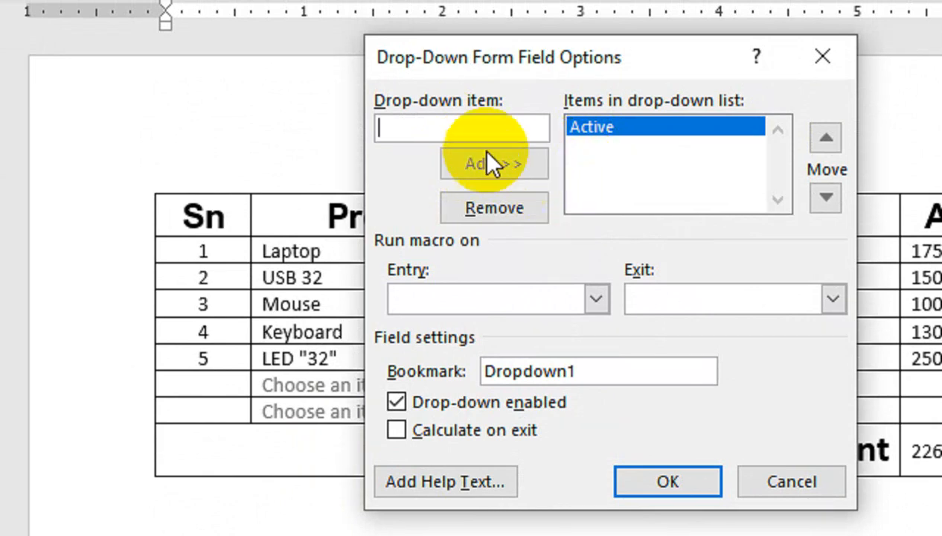
type("Anad")
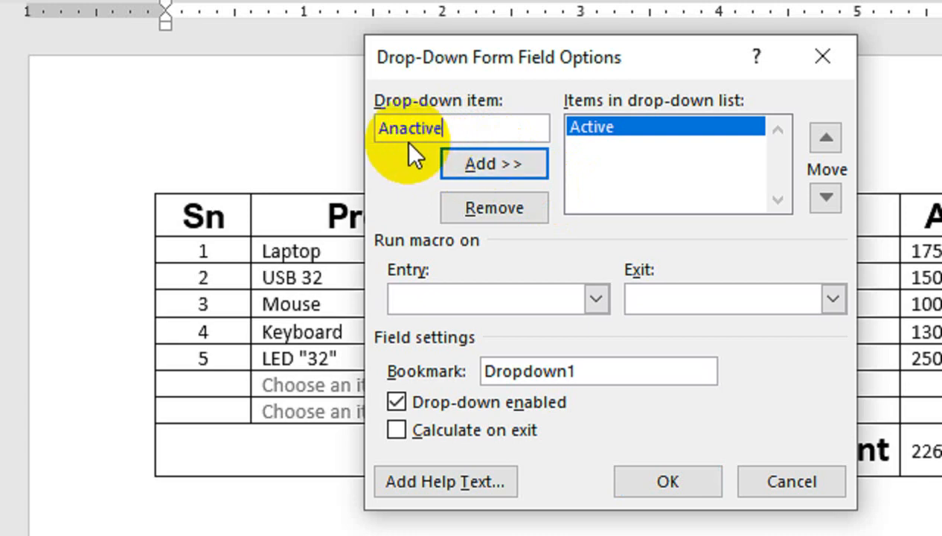
left_click(537, 173)
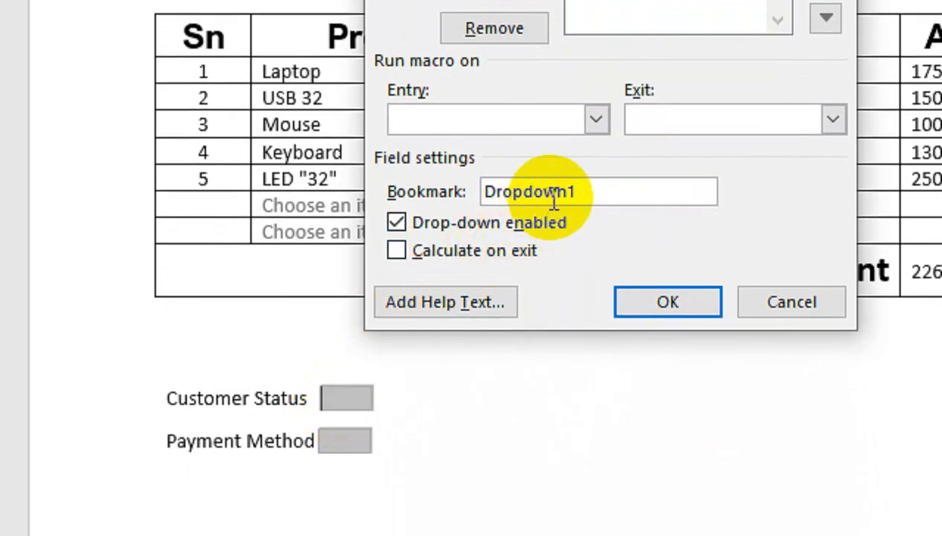
- Set the Customer Status field's bookmark to DD1 and apply the field options
left_click_drag(591, 193, 485, 200)
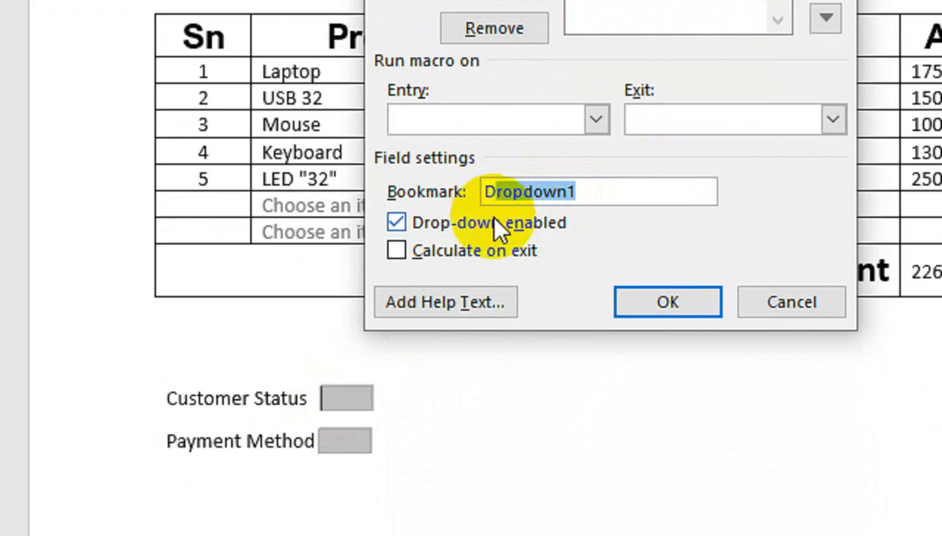
type("Dd1")
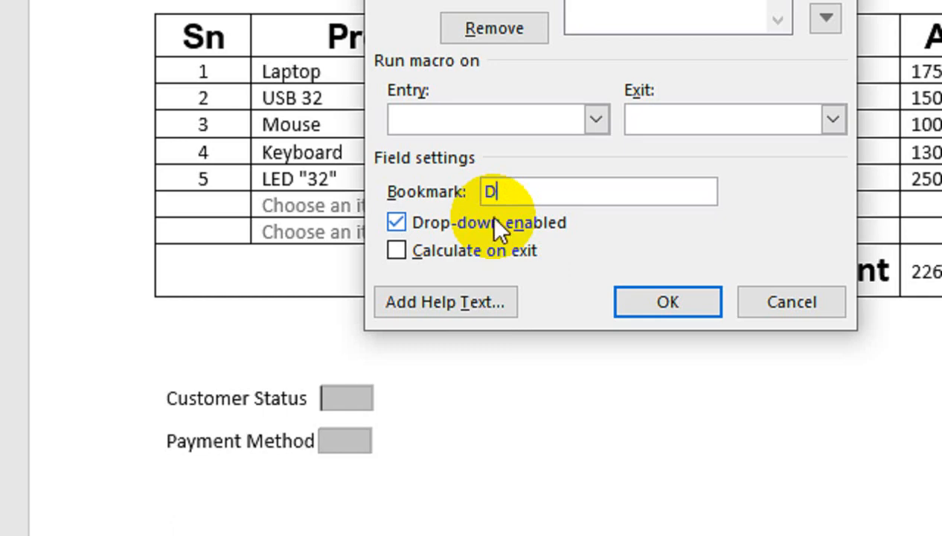
type("D1")
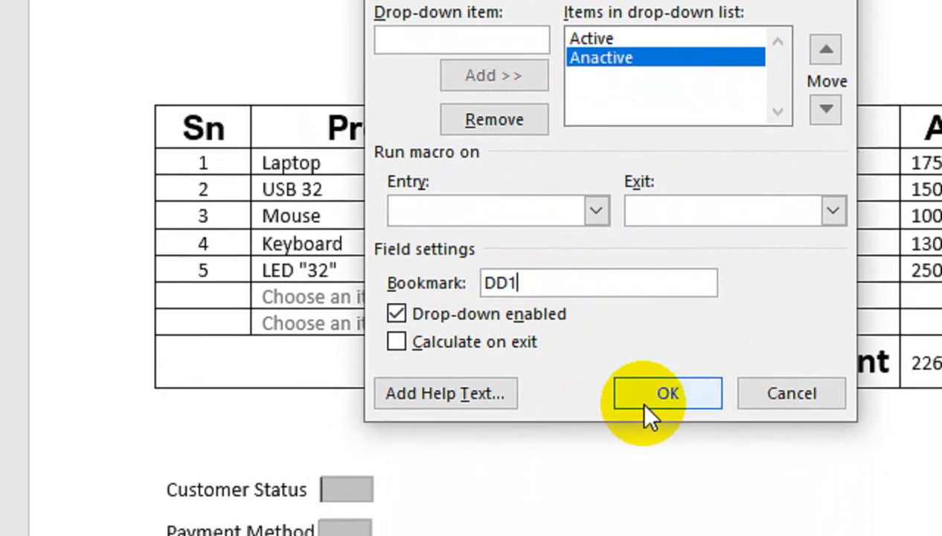
left_click(647, 493)
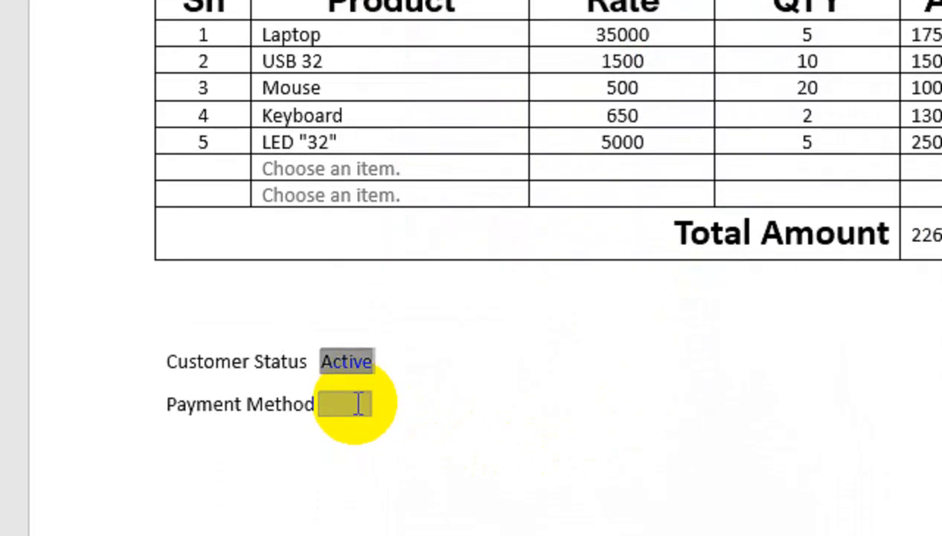
- Set the bookmark of the Payment Method drop-down form field to DD2 and apply it
double_click(358, 404)
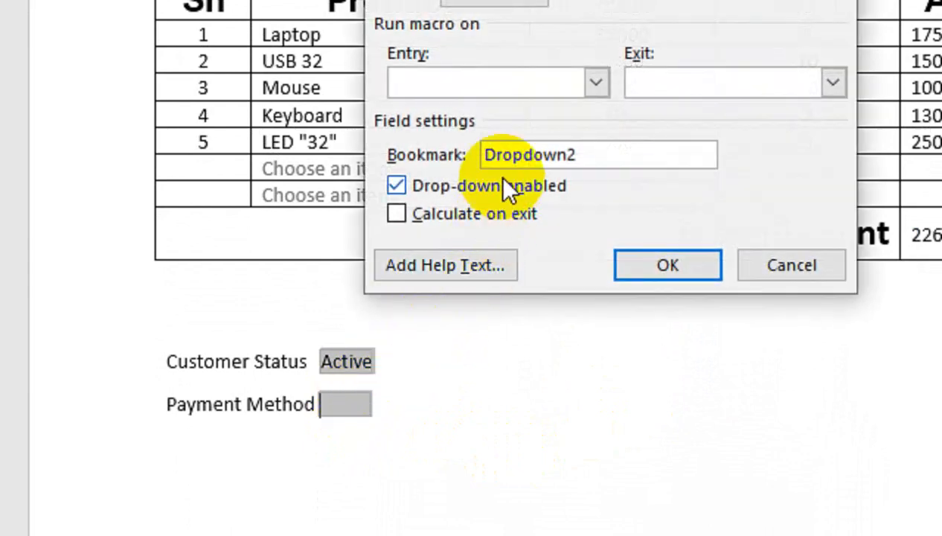
left_click_drag(573, 155, 500, 166)
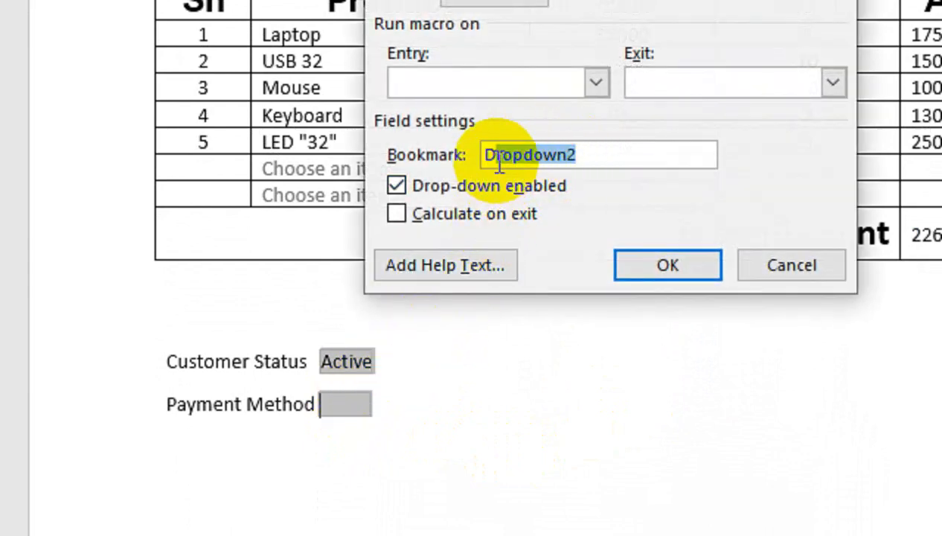
type("DD2")
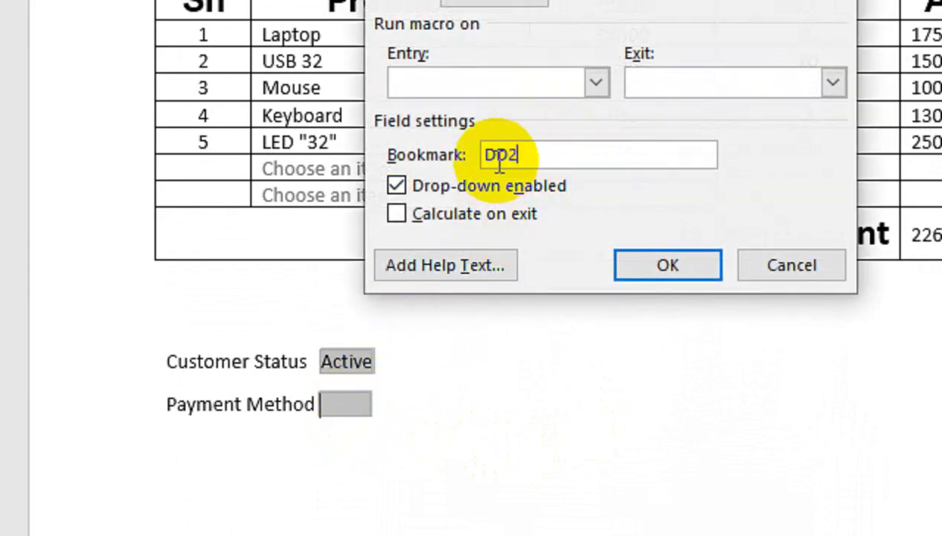
left_click(629, 262)
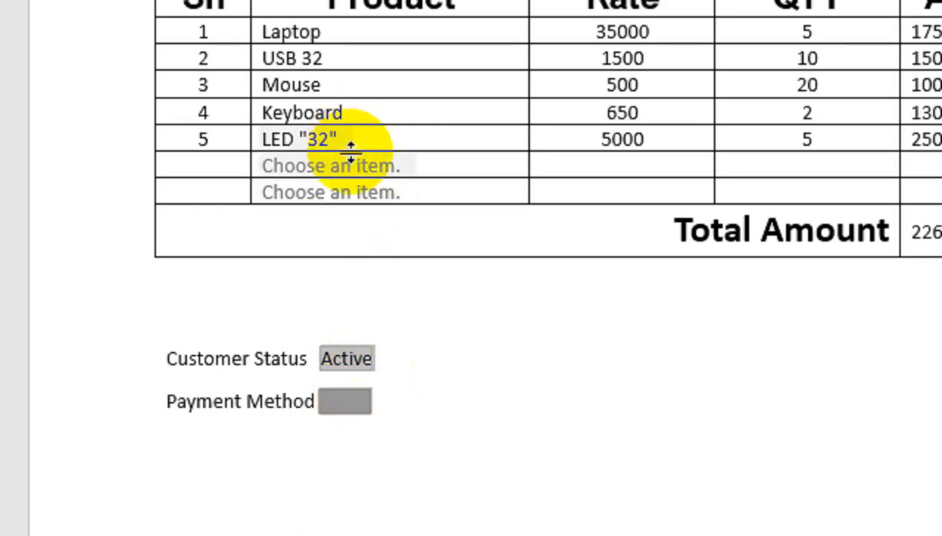
- Insert a new module in the document's Visual Basic project and paste the PopulateDD1 macro, which fills DD2 according to DD1's selection
scroll(355, 156, "up", 1)
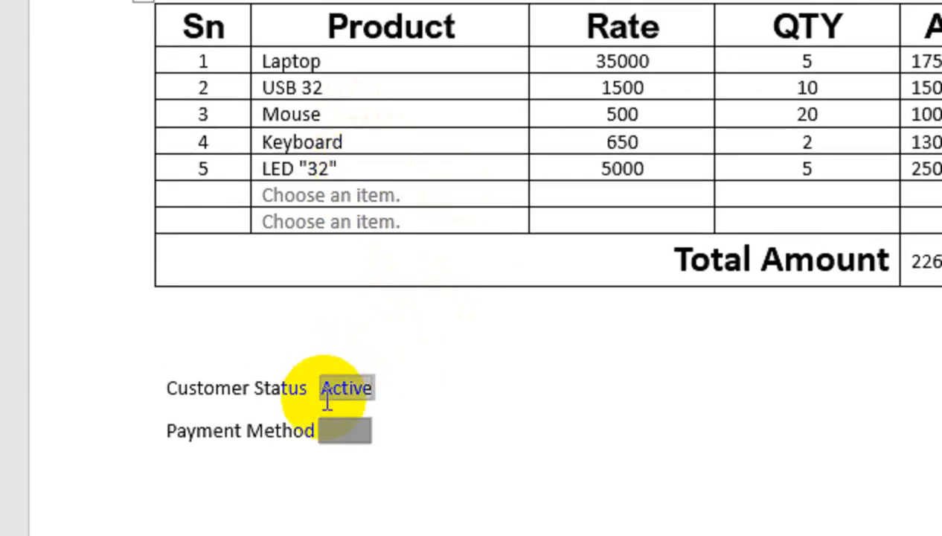
scroll(324, 405, "down", 1)
scroll(342, 395, "down", 1)
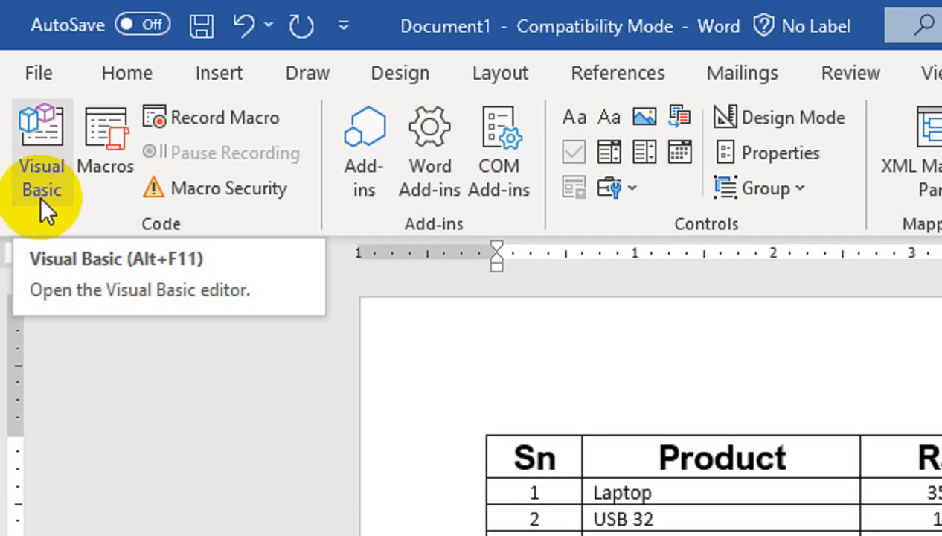
left_click(40, 195)
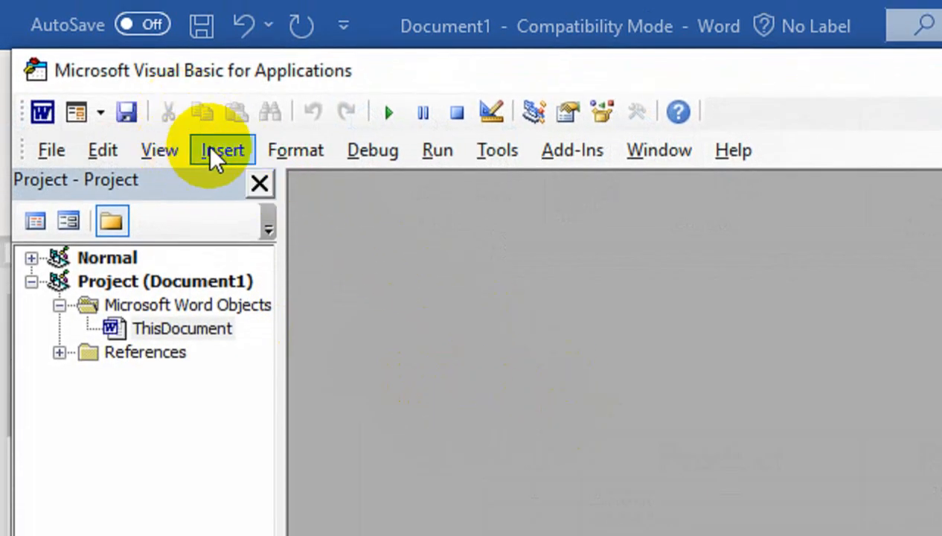
left_click(215, 153)
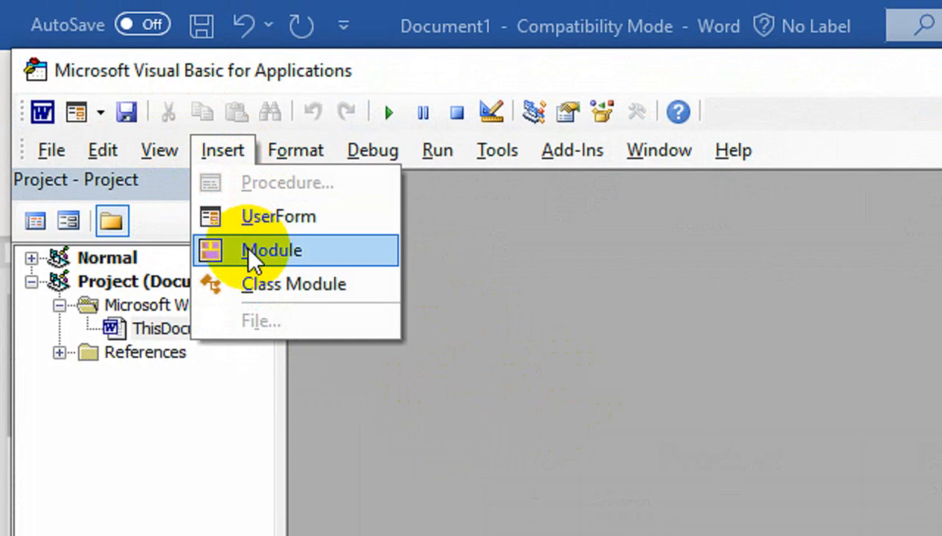
left_click(271, 251)
key("ctrl+v")
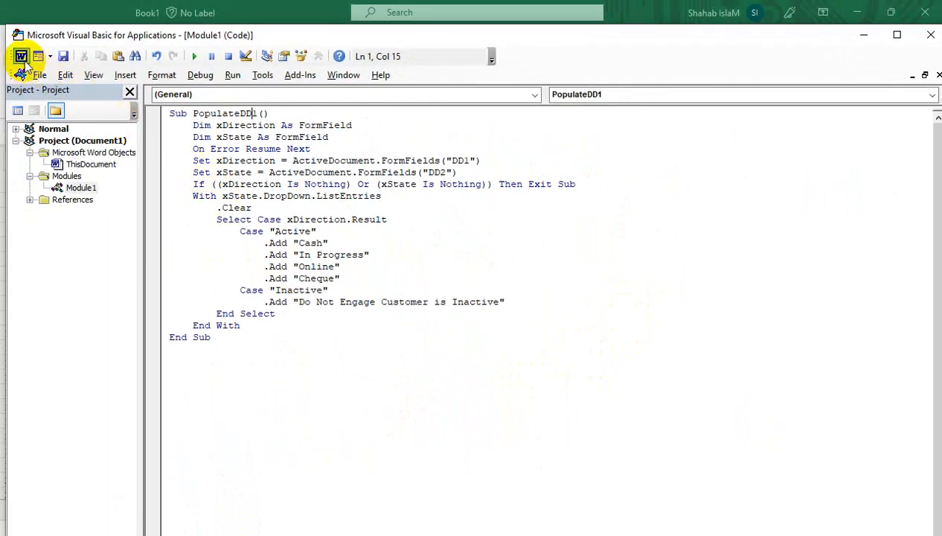
- Replace the "Anactive" entry in the Customer Status drop-down field's list with "Inactive" in the Word document
left_click(22, 58)
left_click(461, 318)
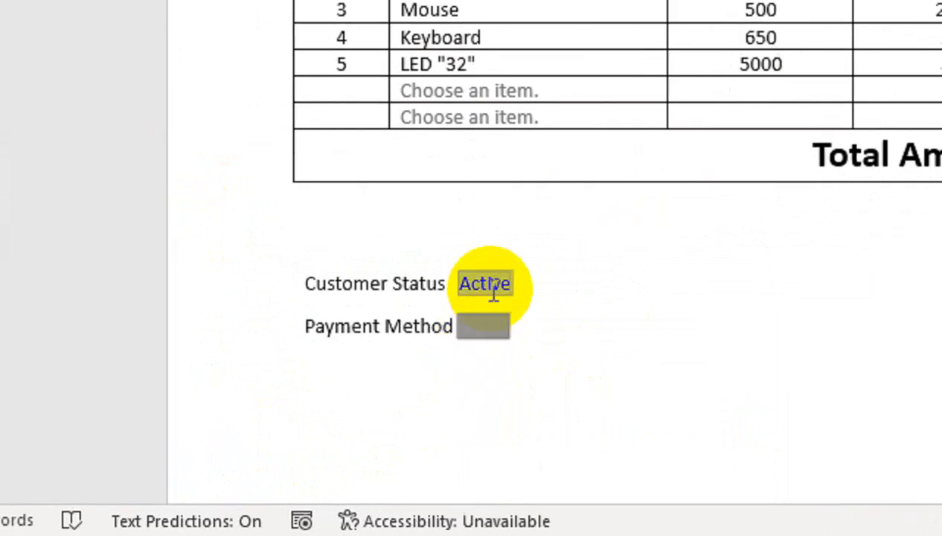
double_click(491, 285)
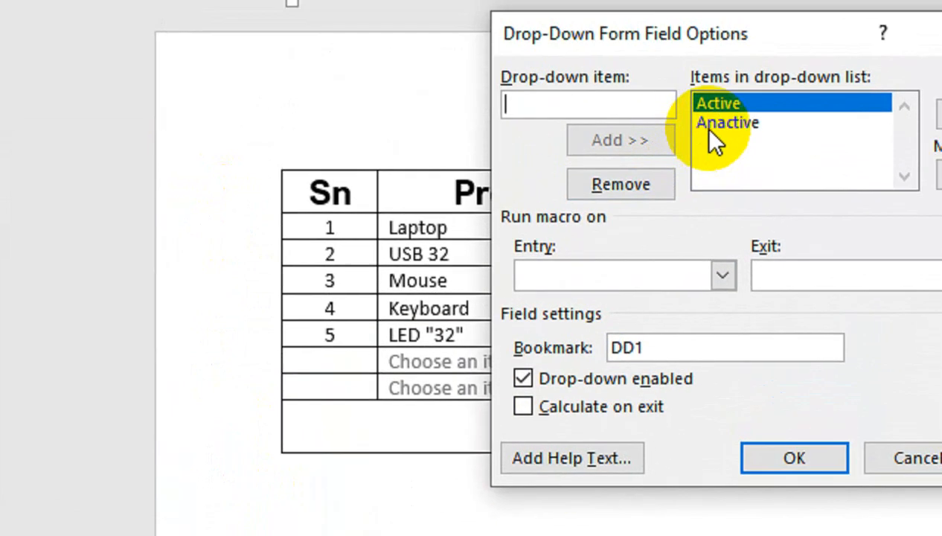
left_click(711, 133)
left_click(631, 195)
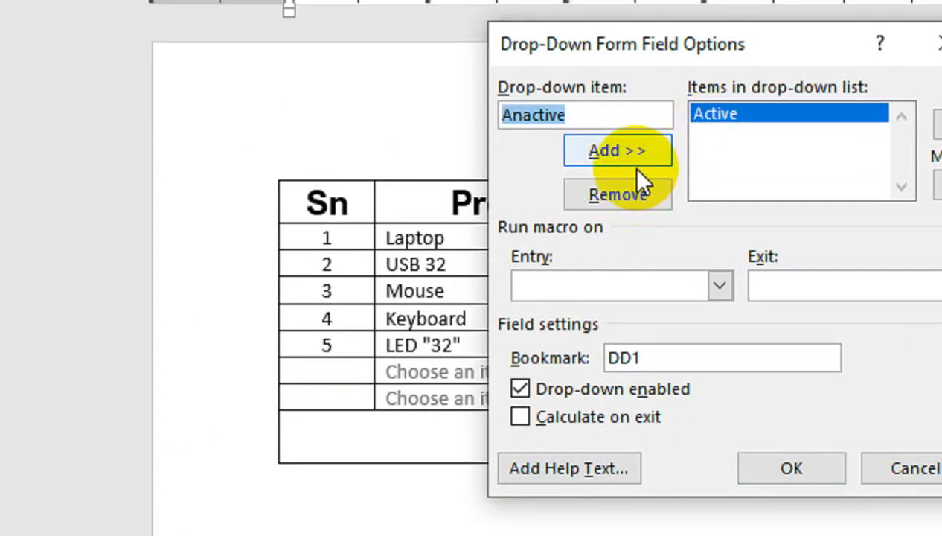
left_click(618, 151)
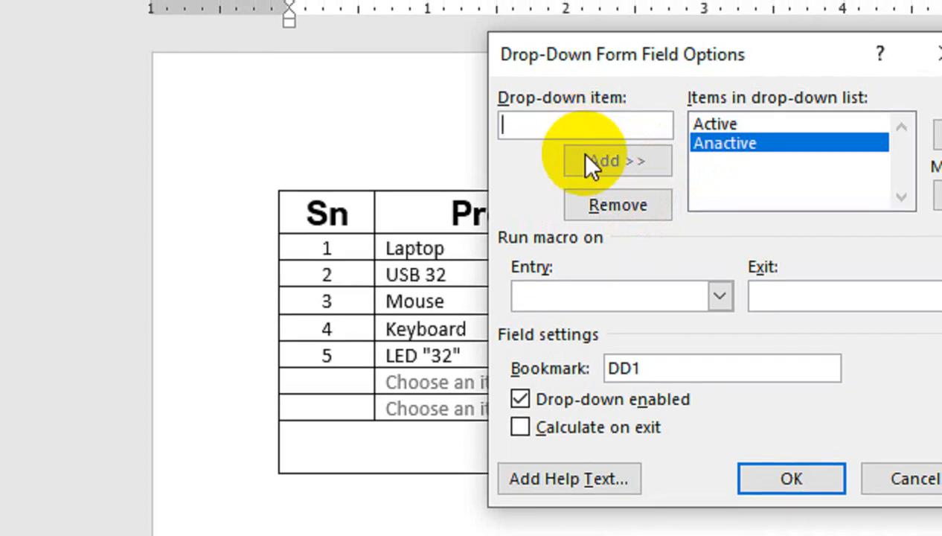
left_click(617, 204)
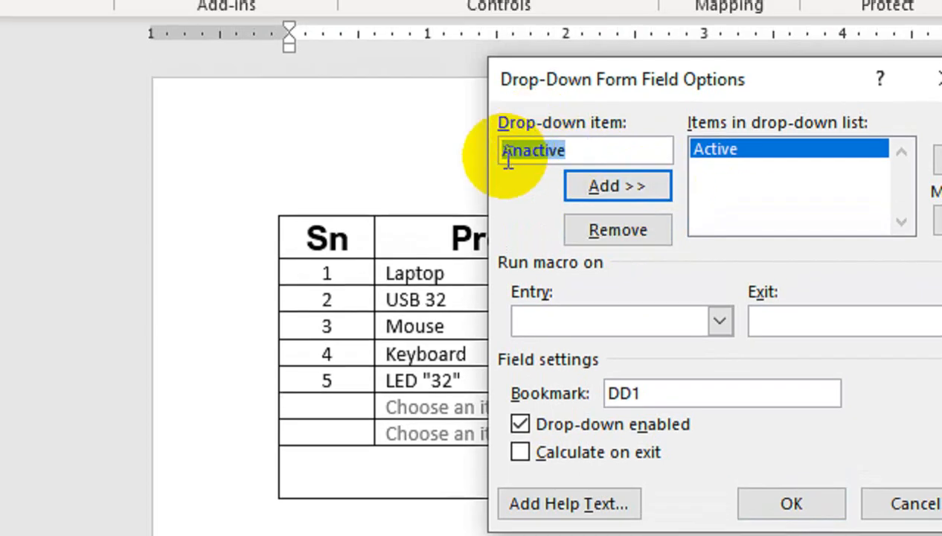
left_click(511, 150)
key("BackSpace")
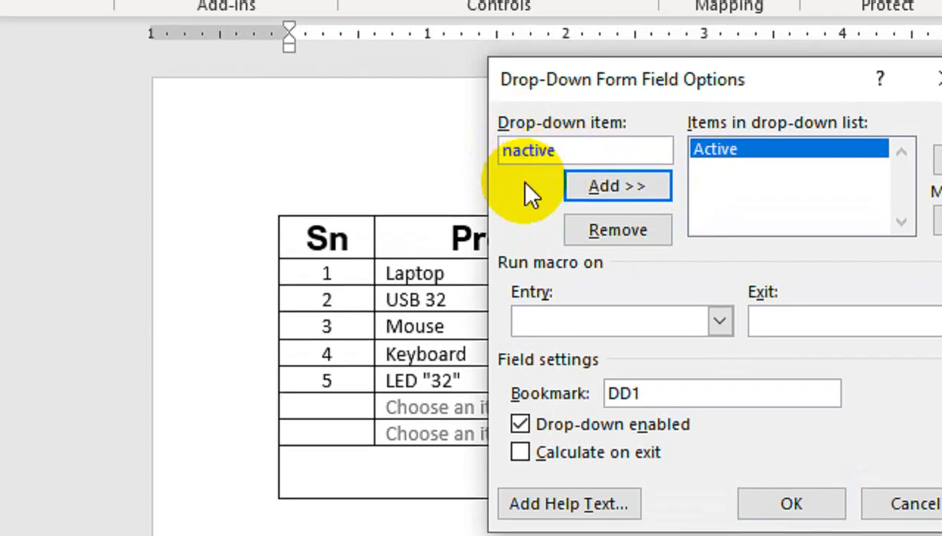
type("I")
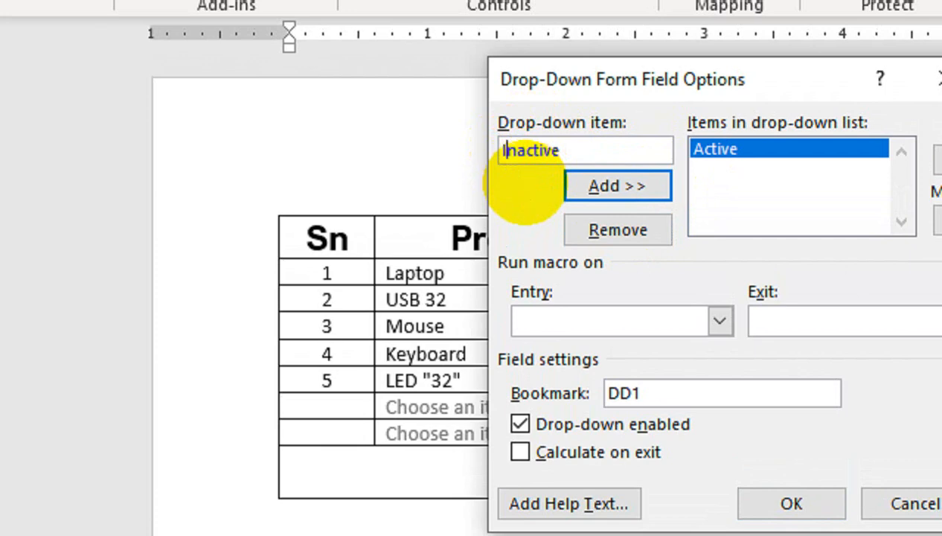
left_click(603, 190)
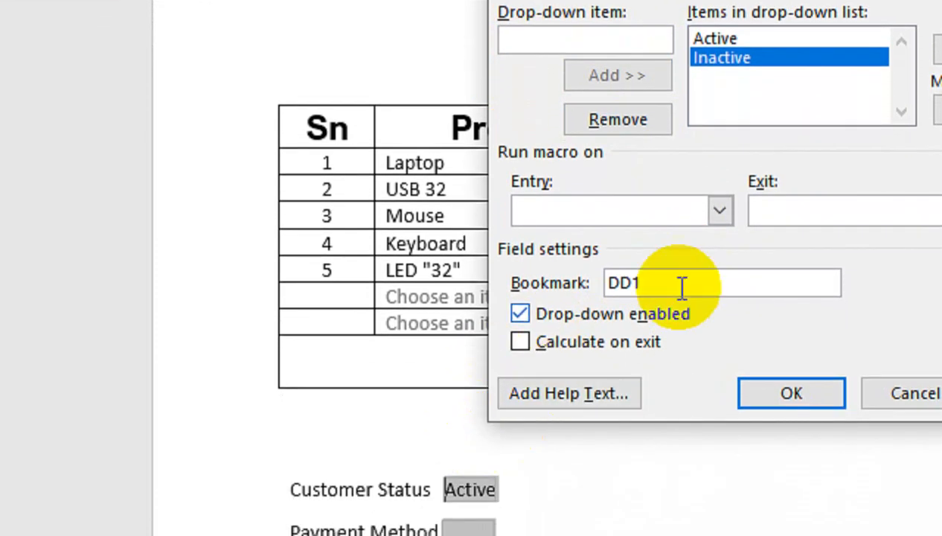
- Assign the PopulateDD1 macro to run on exit from the Customer Status field and apply the field options
left_click(755, 271)
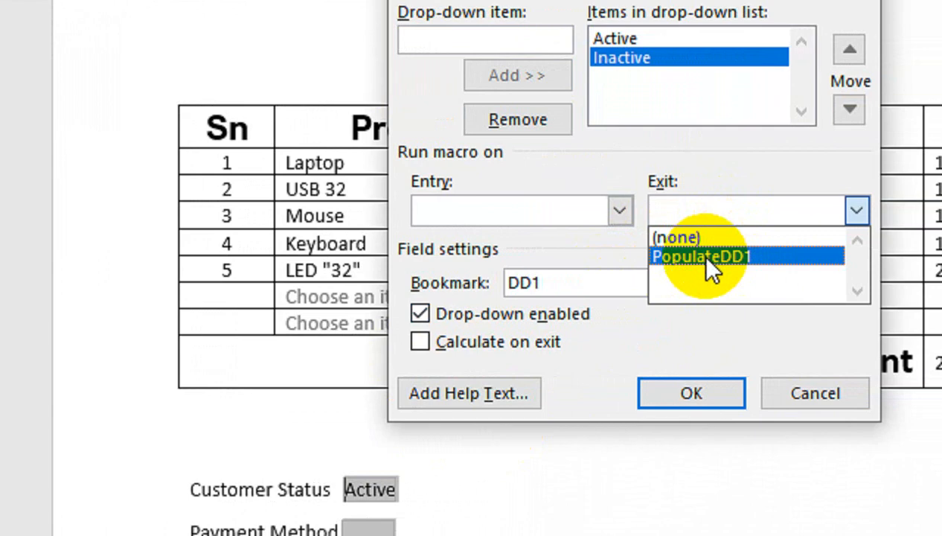
left_click(698, 255)
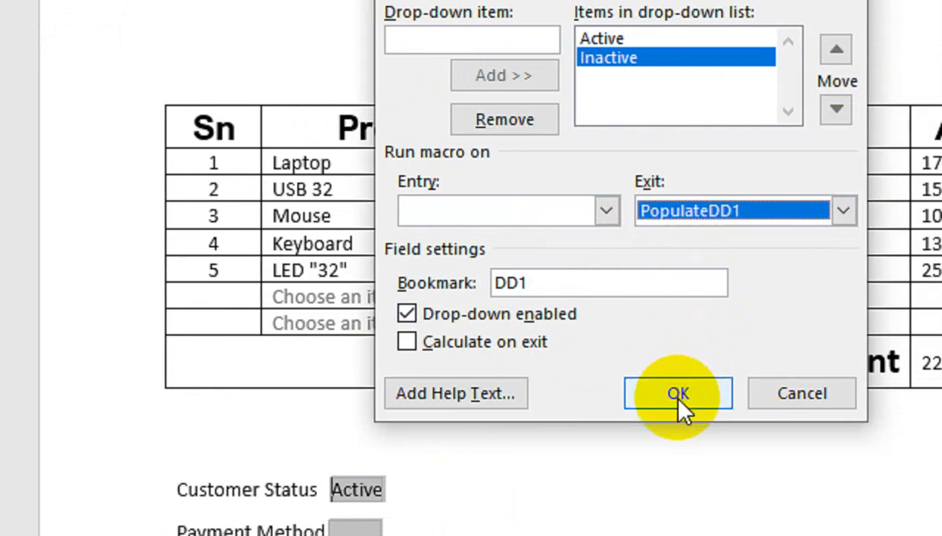
left_click(679, 395)
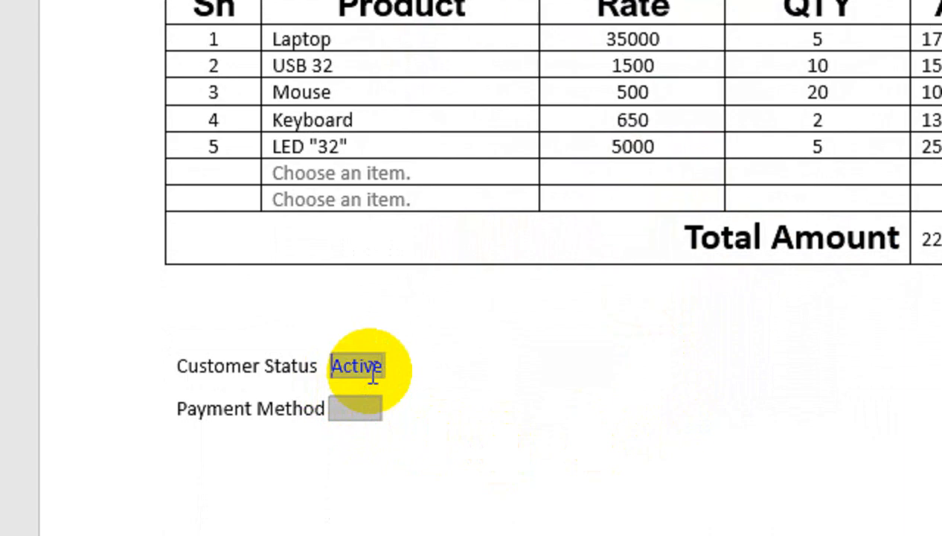
left_click(491, 362)
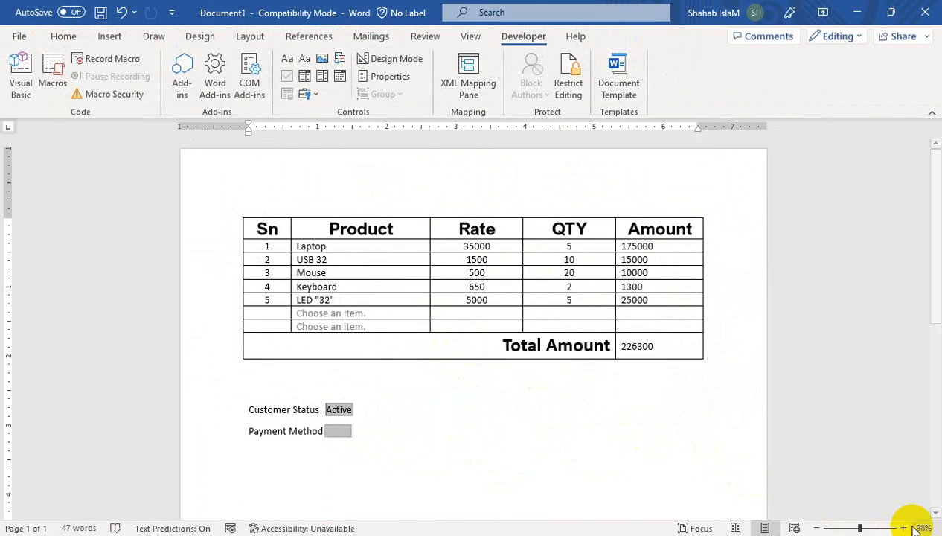
left_click_drag(861, 527, 853, 526)
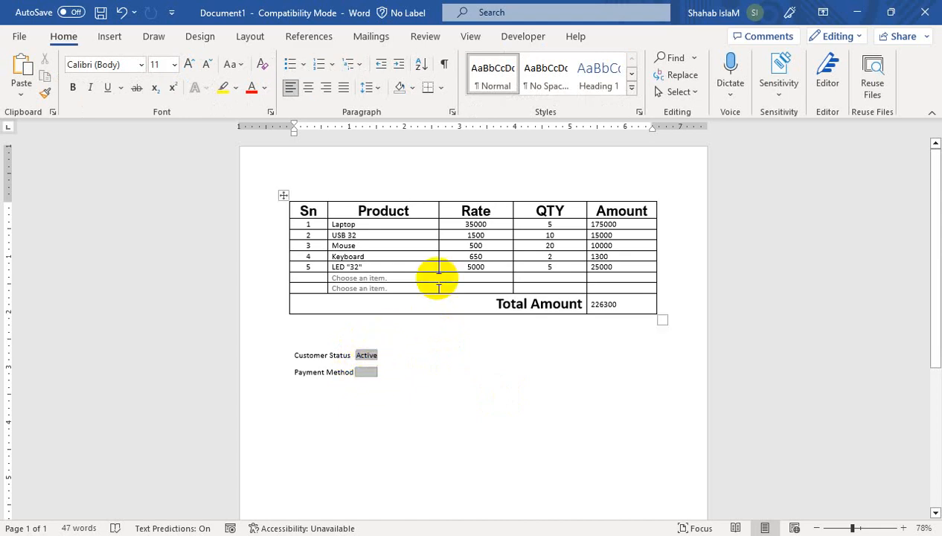
left_click(517, 36)
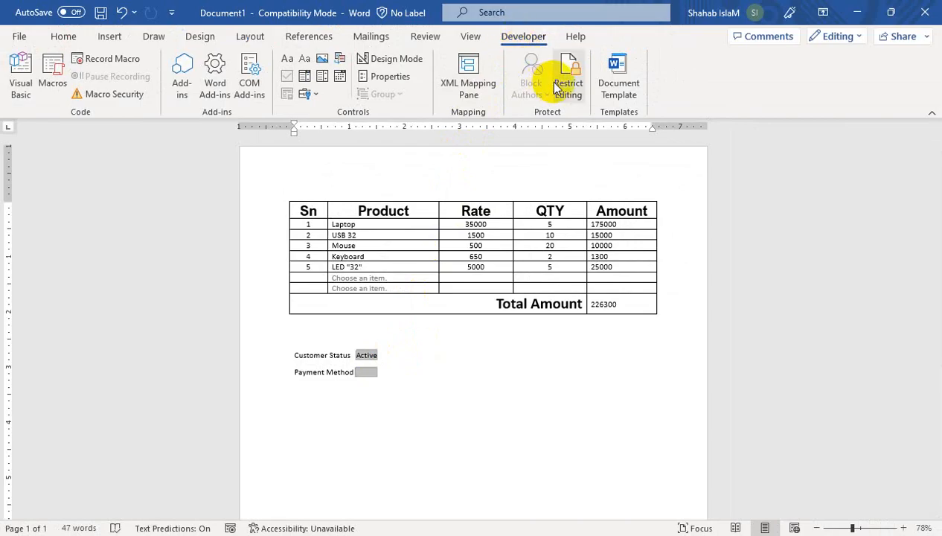
left_click(555, 87)
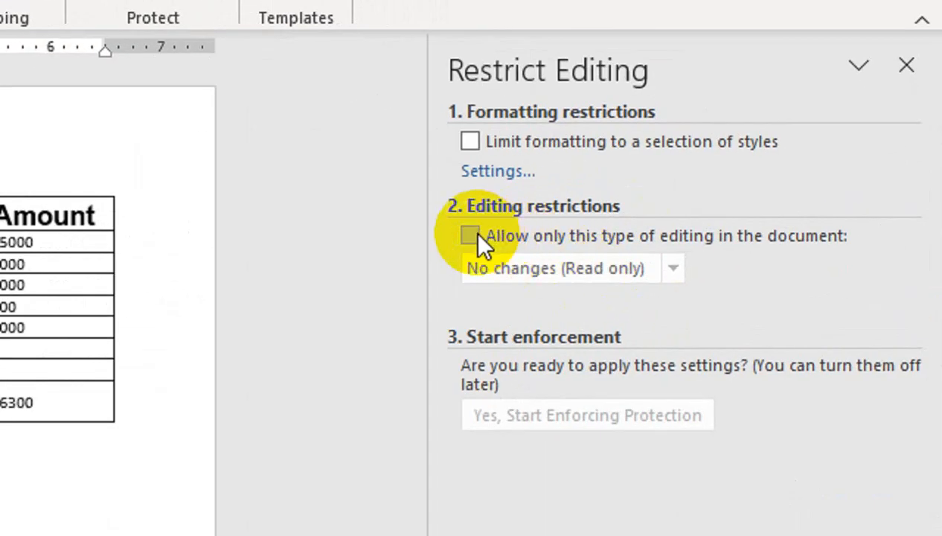
left_click(473, 235)
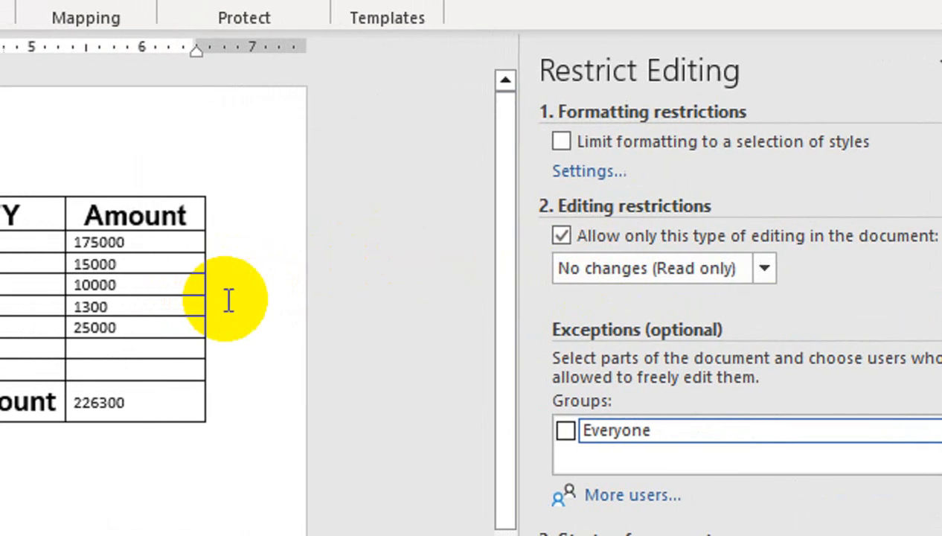
left_click(561, 235)
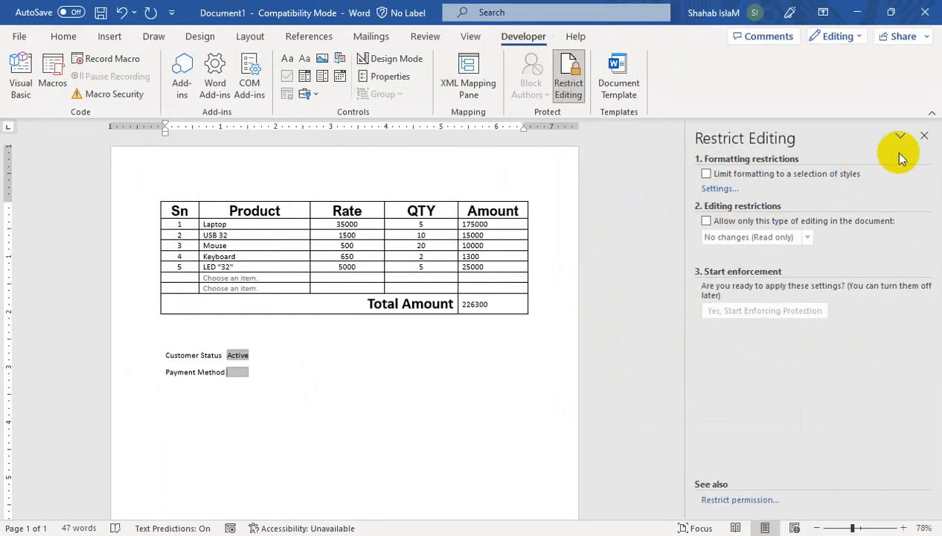
left_click(925, 137)
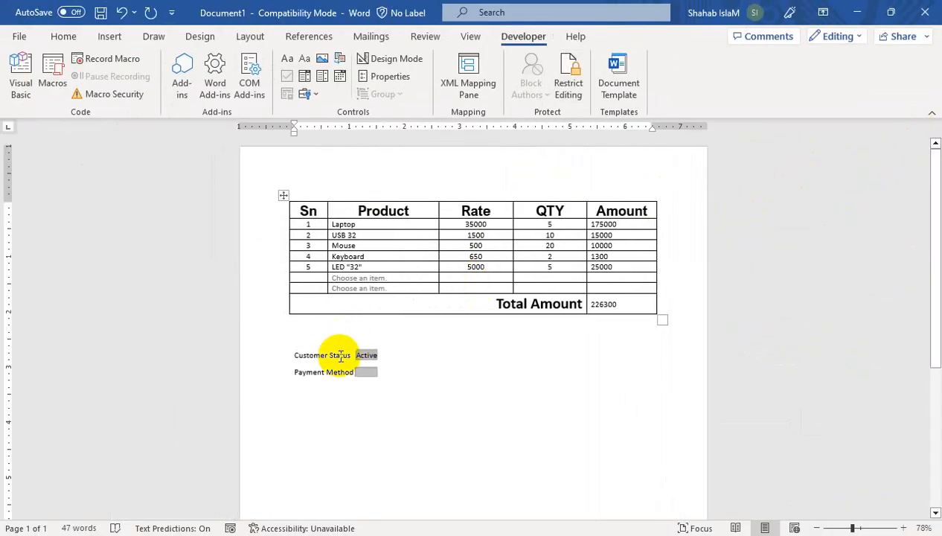
- Add three blank lines above the Customer Status line and move the invoice table further down the page
left_click(371, 368)
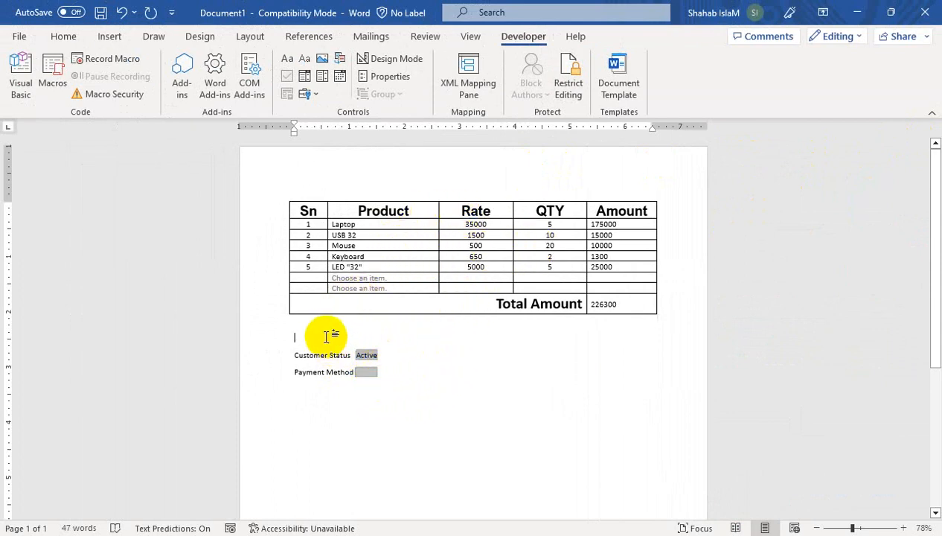
key("Return")
key("Return")
key("Return")
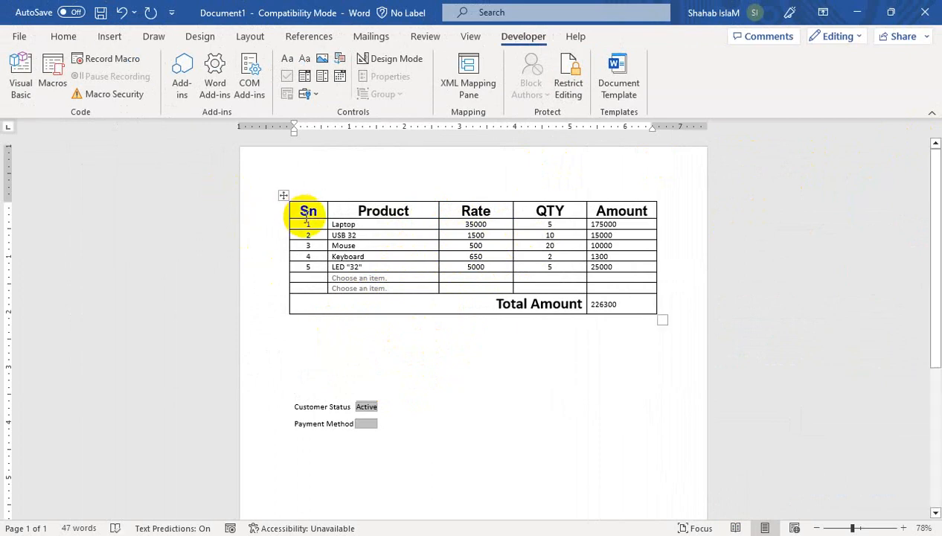
left_click_drag(284, 195, 286, 271)
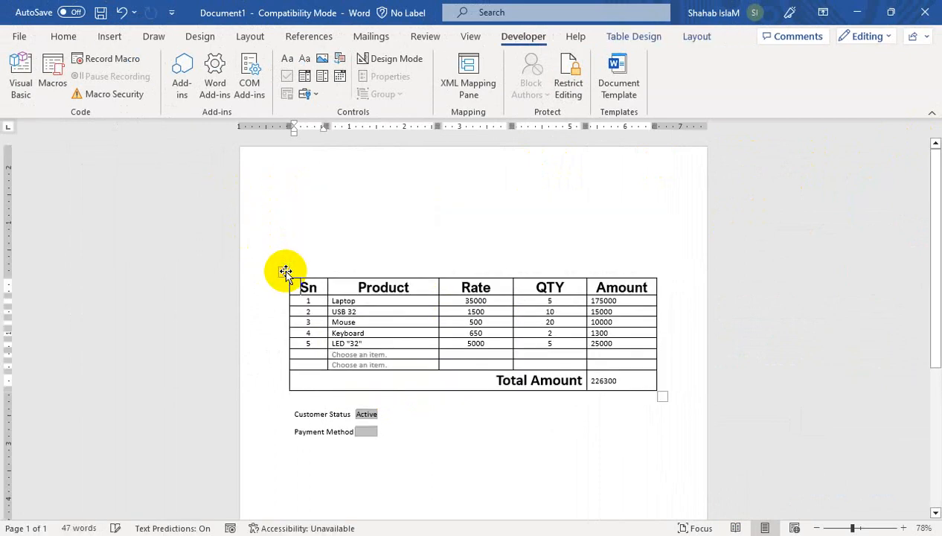
- Paste the copied BILL TO block with the customer's contact details into the space above the invoice table
left_click(320, 224)
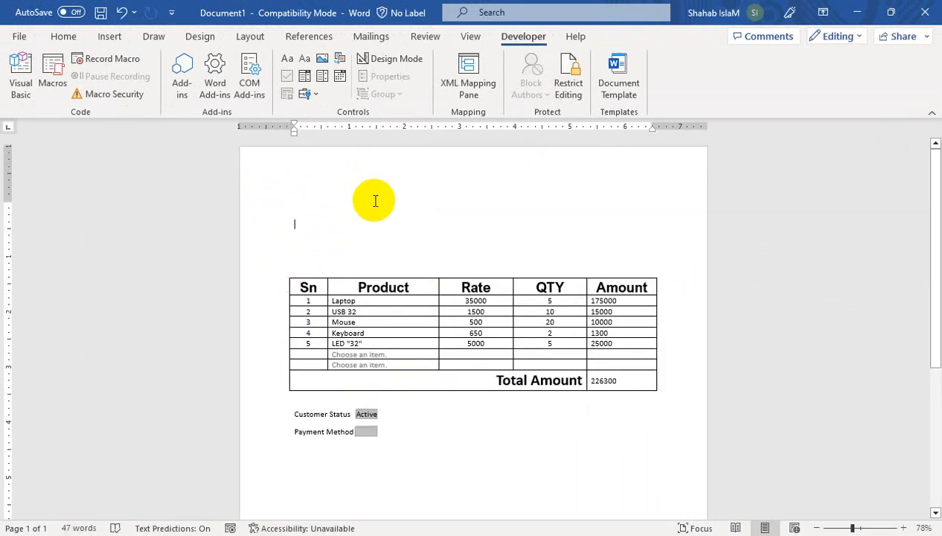
key("ctrl+v")
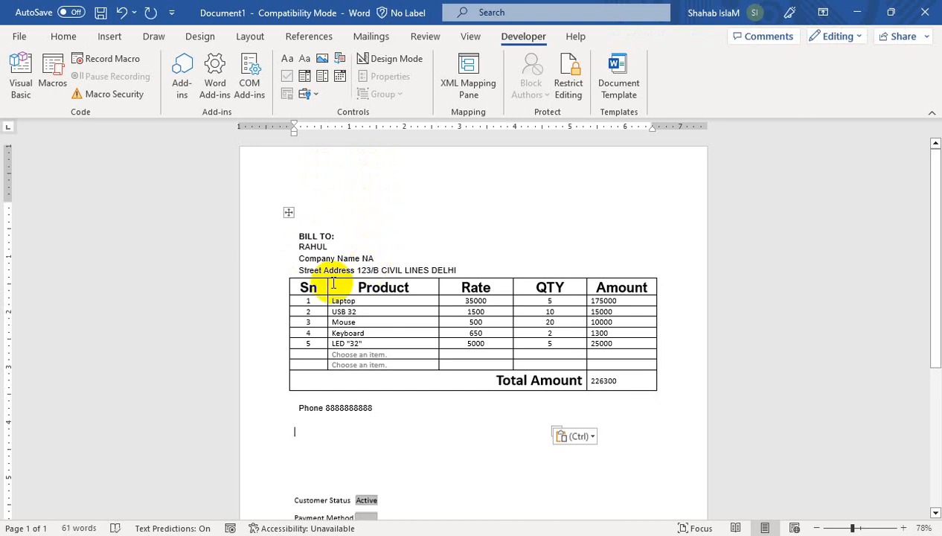
left_click(308, 288)
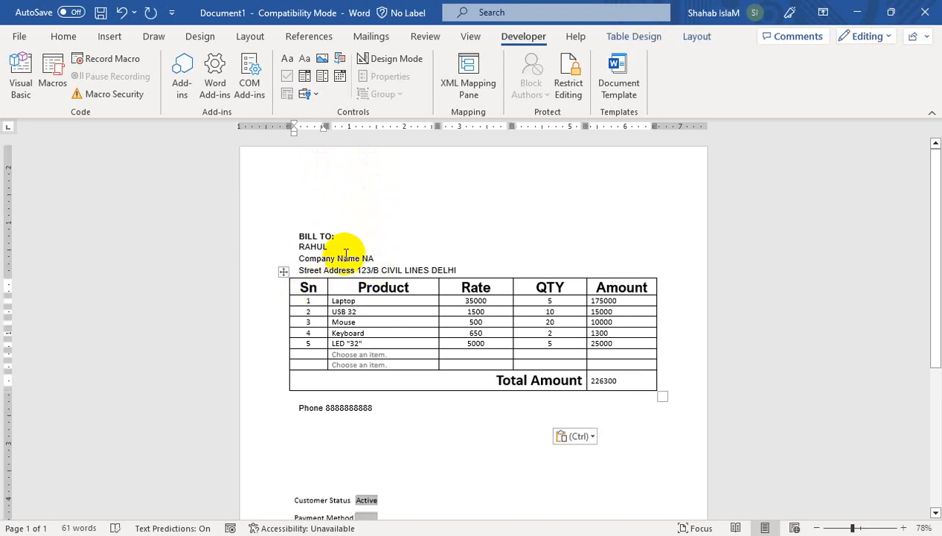
- Add a "Date:" label above the BILL TO block and insert the date in the "Monday, April 24, 2023" format
left_click(390, 218)
left_click(561, 201)
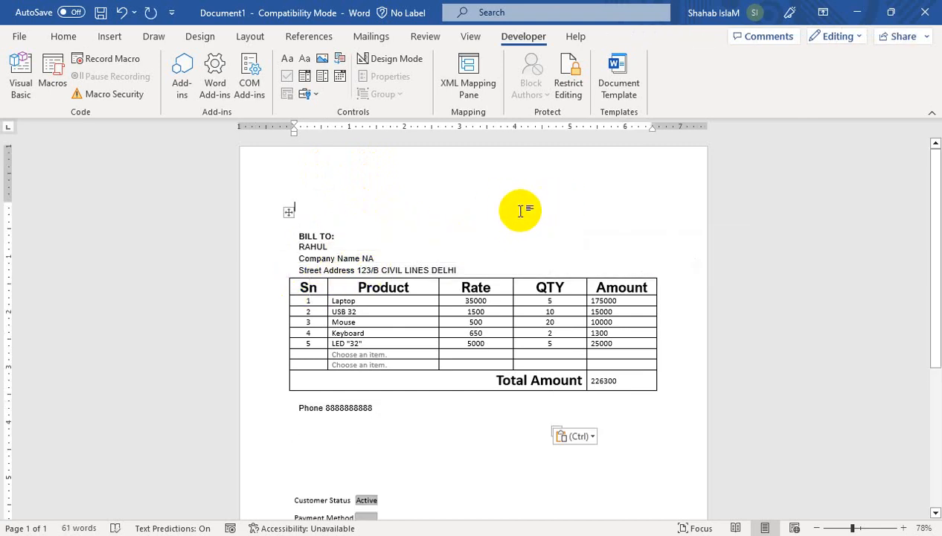
left_click(442, 146)
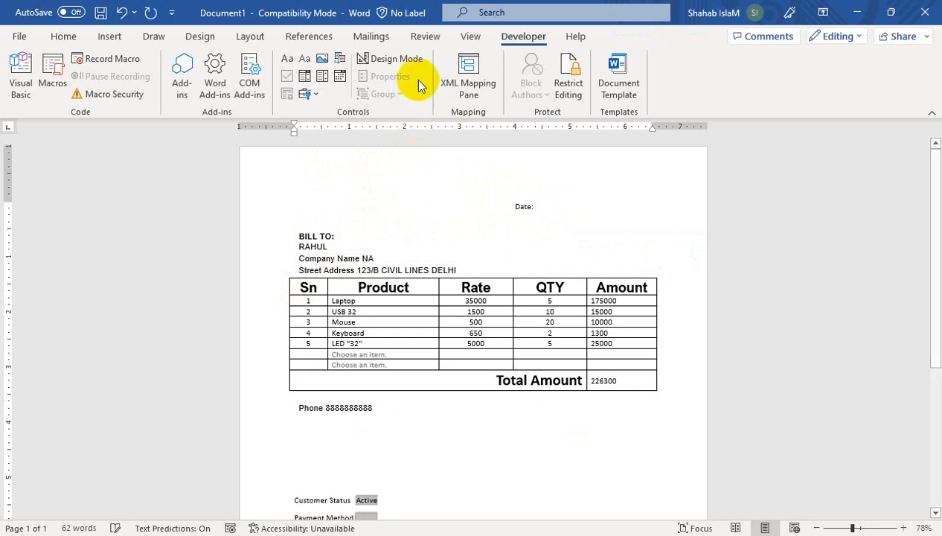
left_click(104, 38)
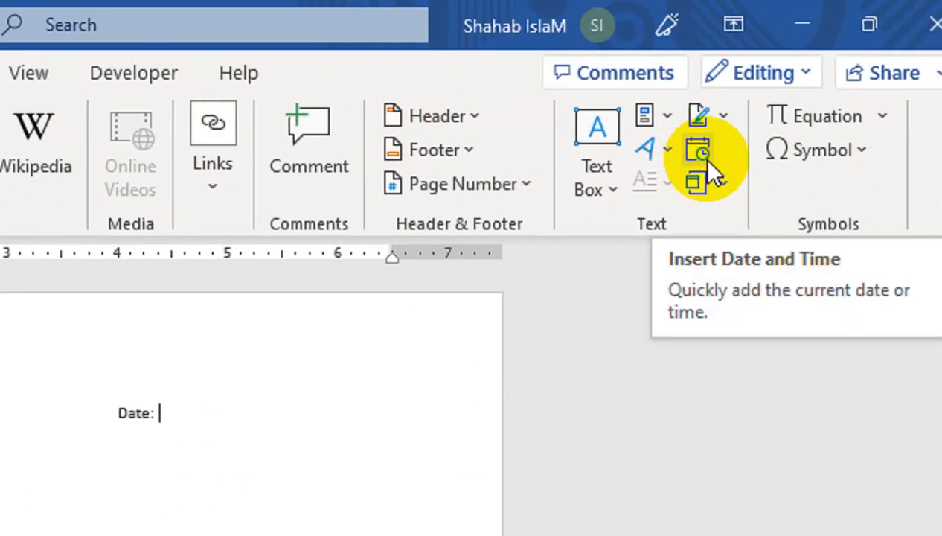
left_click(700, 157)
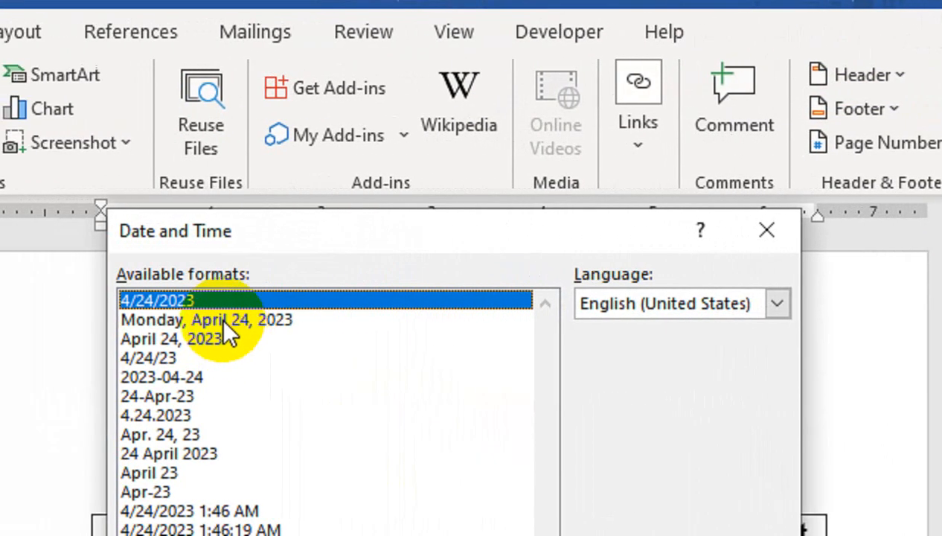
left_click(223, 321)
left_click(618, 535)
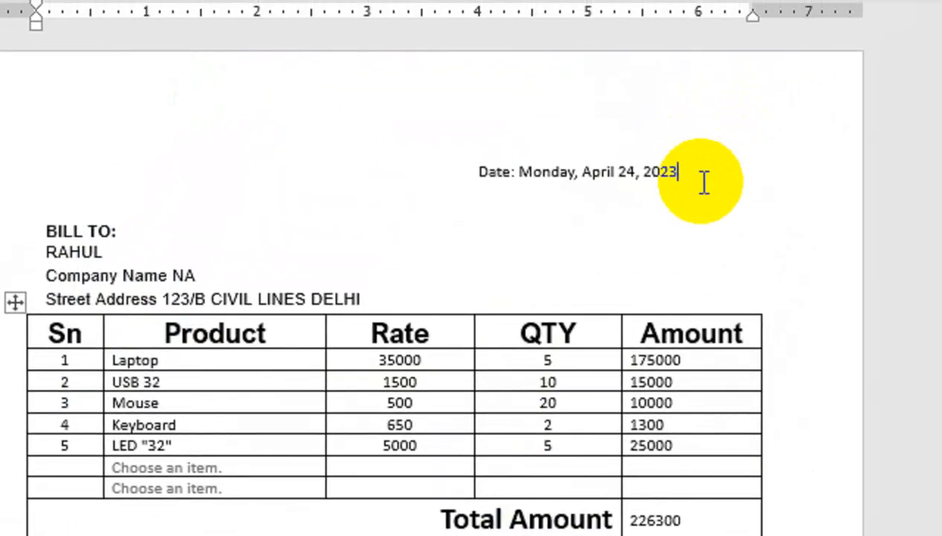
- Delete the phone number line of the BILL TO block that sits below the invoice table
left_click(544, 208)
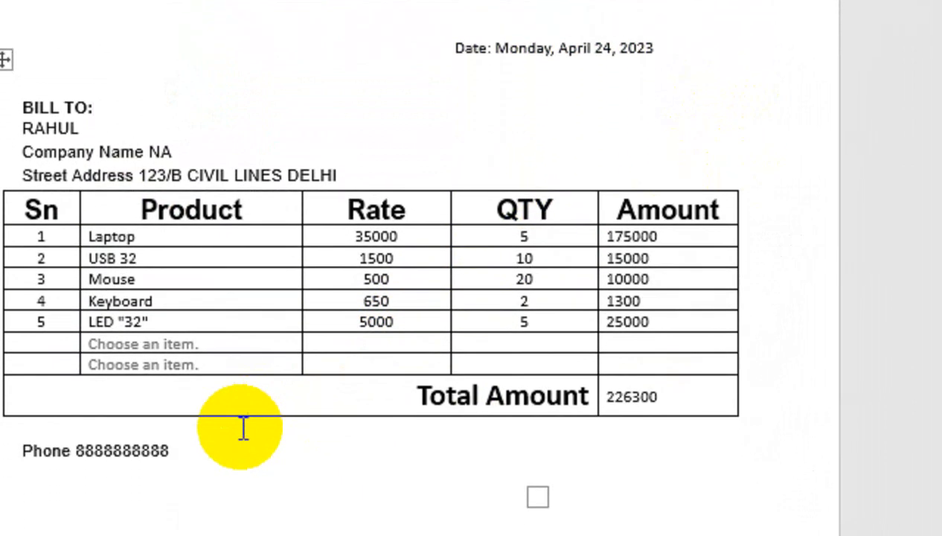
left_click_drag(244, 428, 37, 449)
key("Delete")
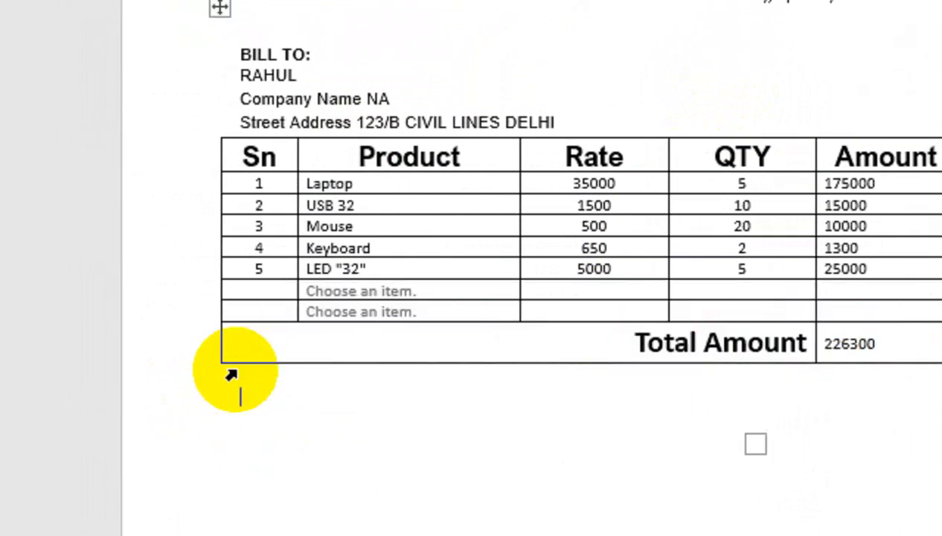
left_click(551, 122)
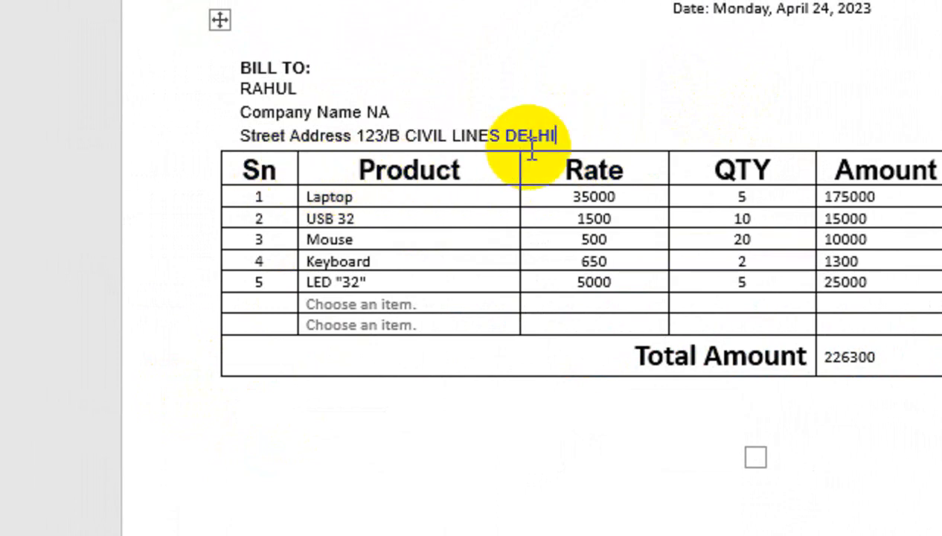
key("Return")
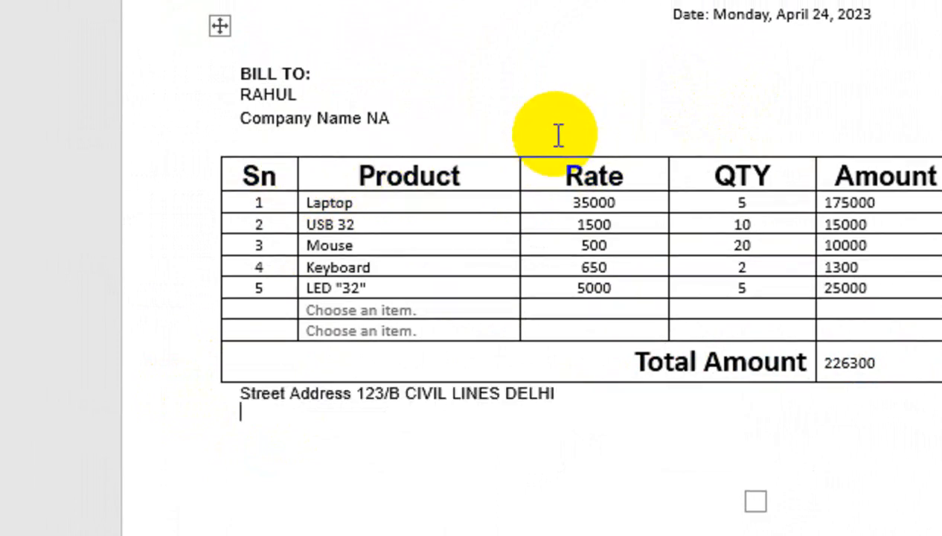
key("ctrl+z")
left_click(220, 26)
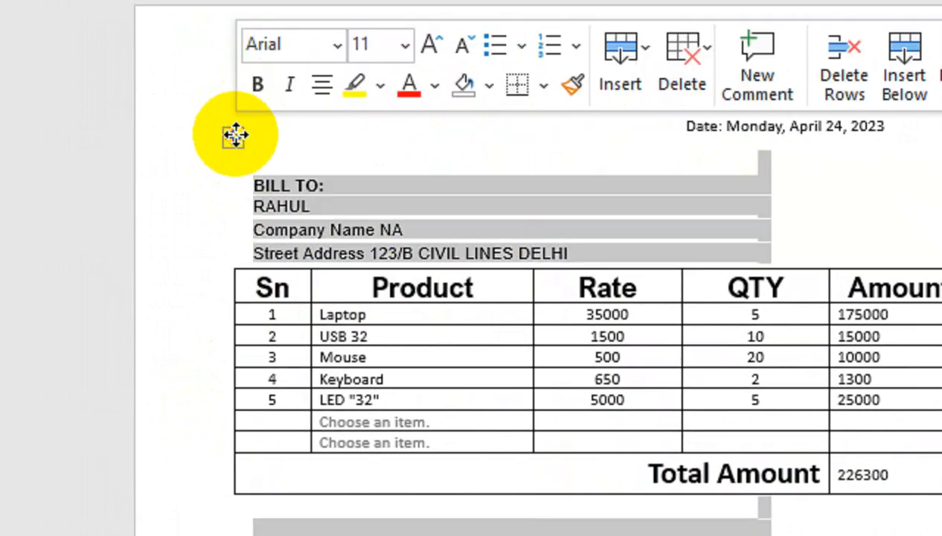
left_click(316, 235)
left_click(500, 404)
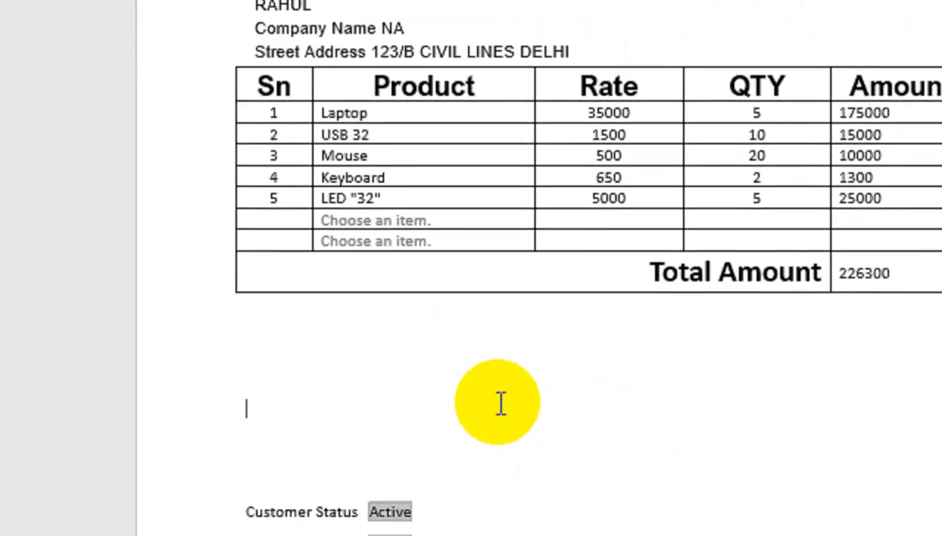
- Delete the surplus blank lines between the invoice table and the Customer Status line
key("BackSpace")
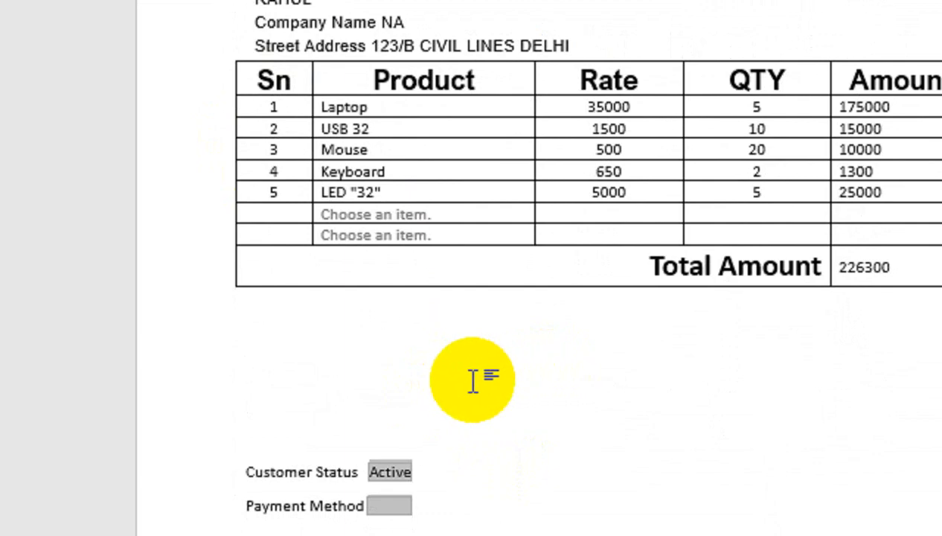
left_click(295, 420)
key("BackSpace")
left_click(248, 391)
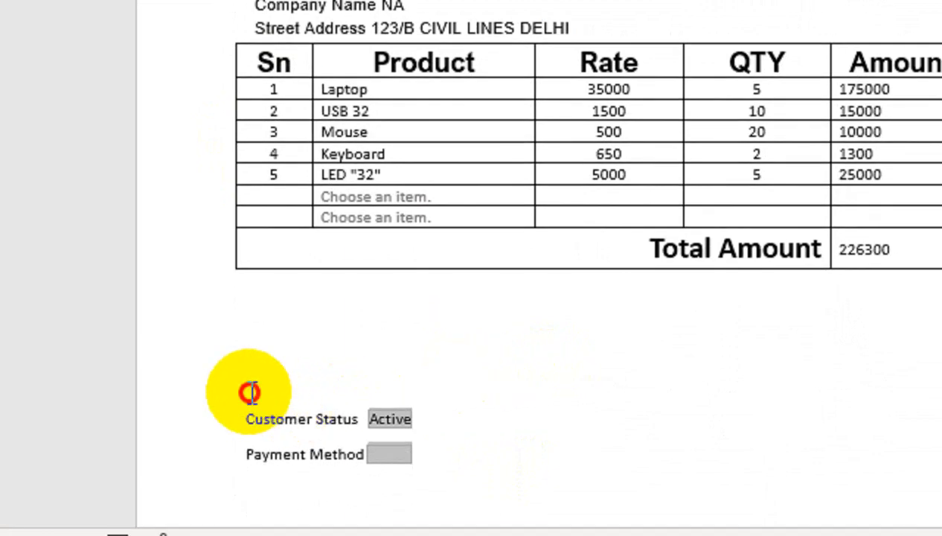
key("BackSpace")
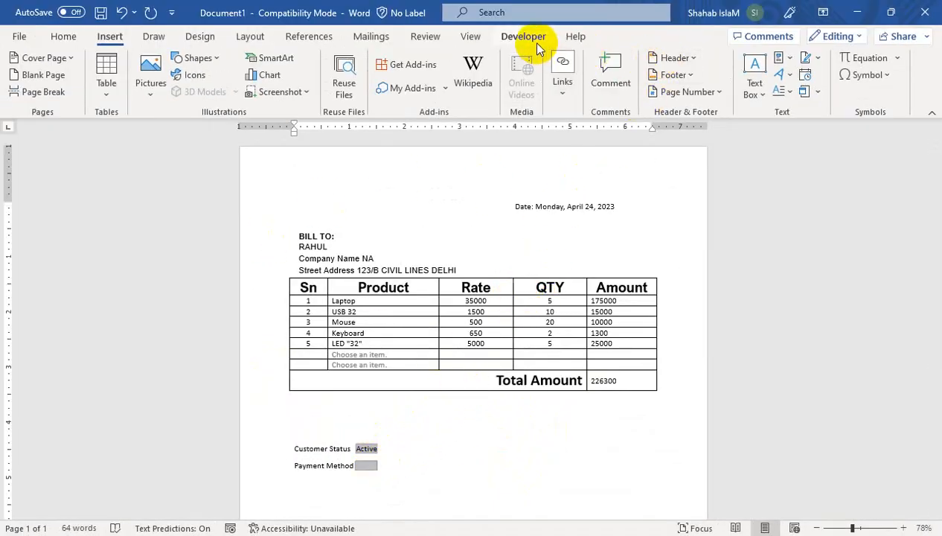
- Restrict the document's editing so that only Filling in forms is allowed
left_click(509, 36)
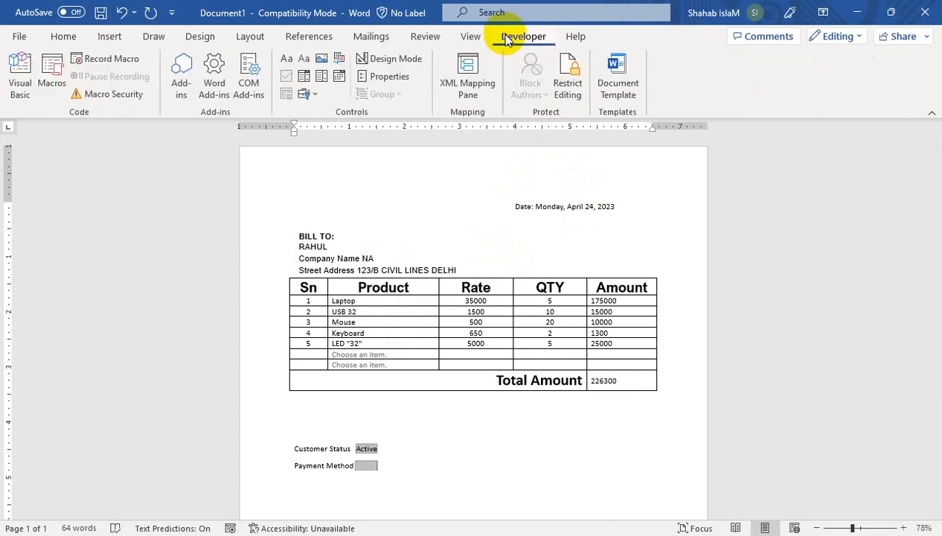
left_click(565, 89)
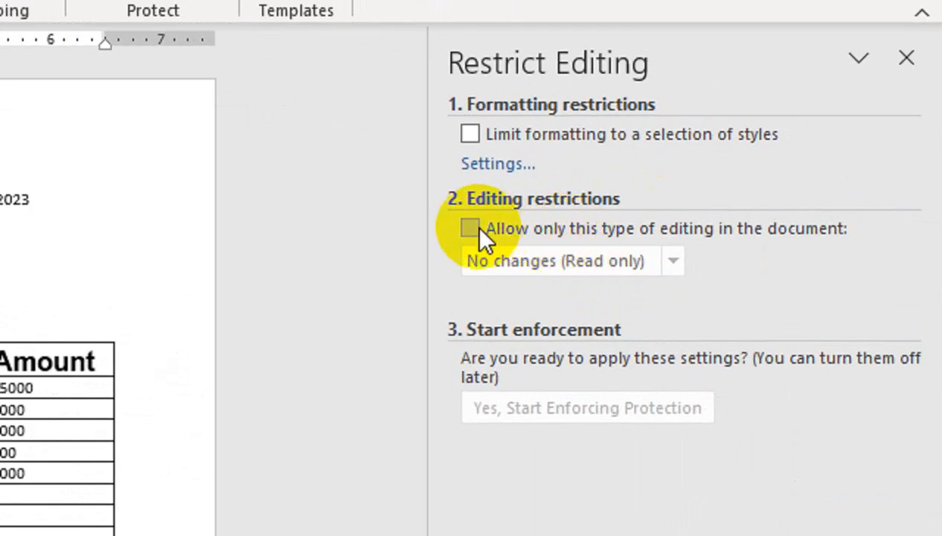
left_click(708, 222)
left_click(479, 257)
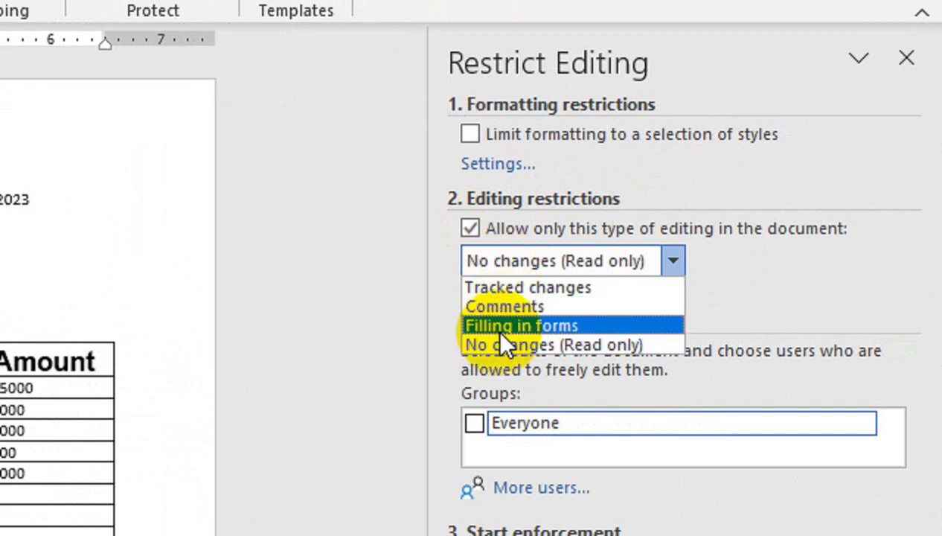
left_click(501, 331)
- Start enforcing the document protection, entering and confirming a protection password
left_click(504, 404)
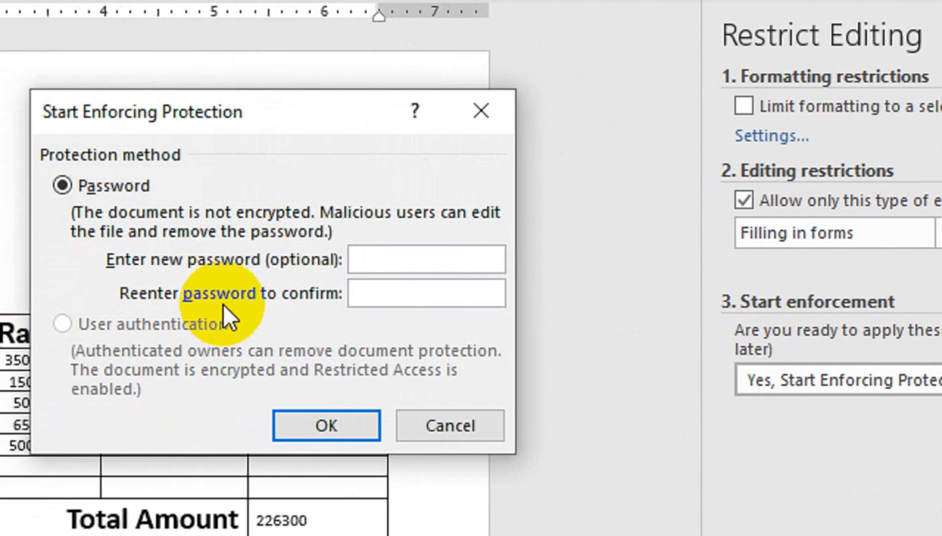
type("1")
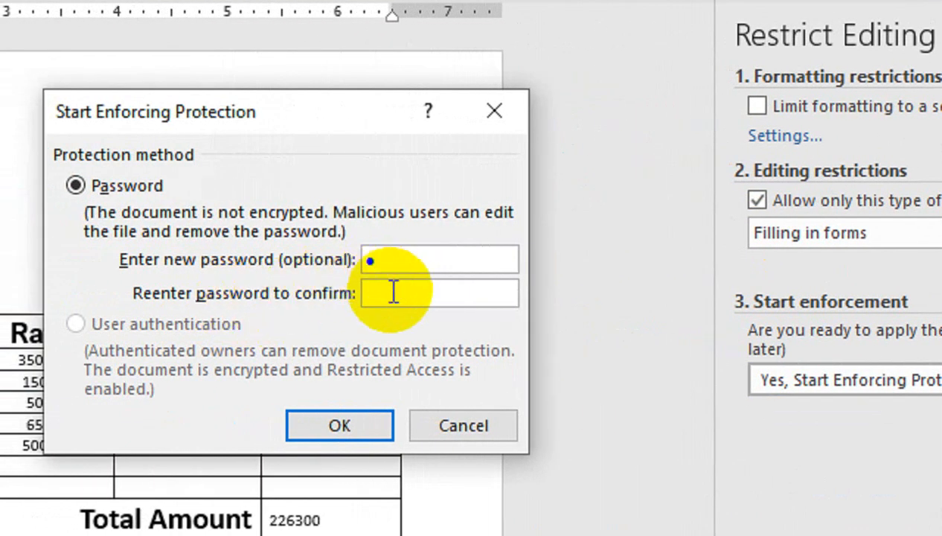
left_click(379, 292)
type("1")
left_click(350, 425)
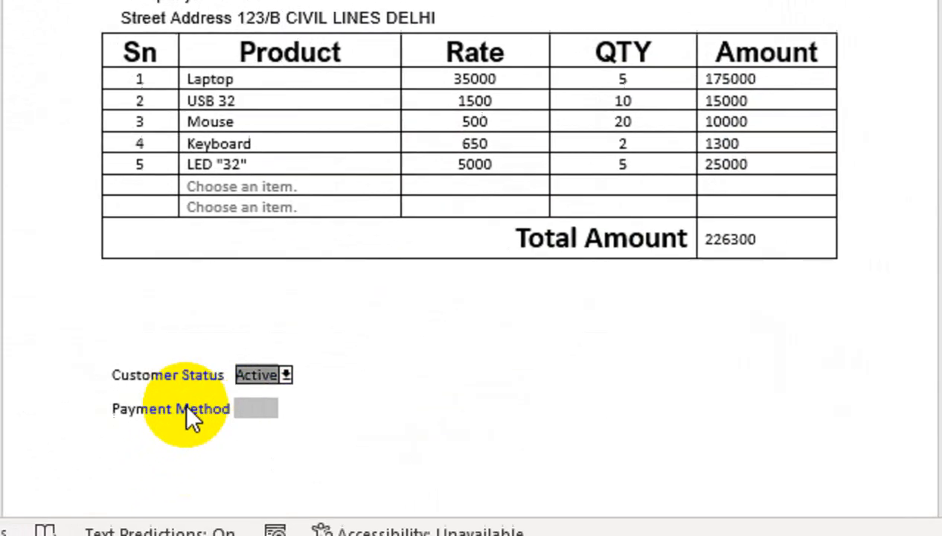
- Test the Payment Method drop-down for an Active customer by choosing Cheque, Online and In Progress in turn
left_click(325, 374)
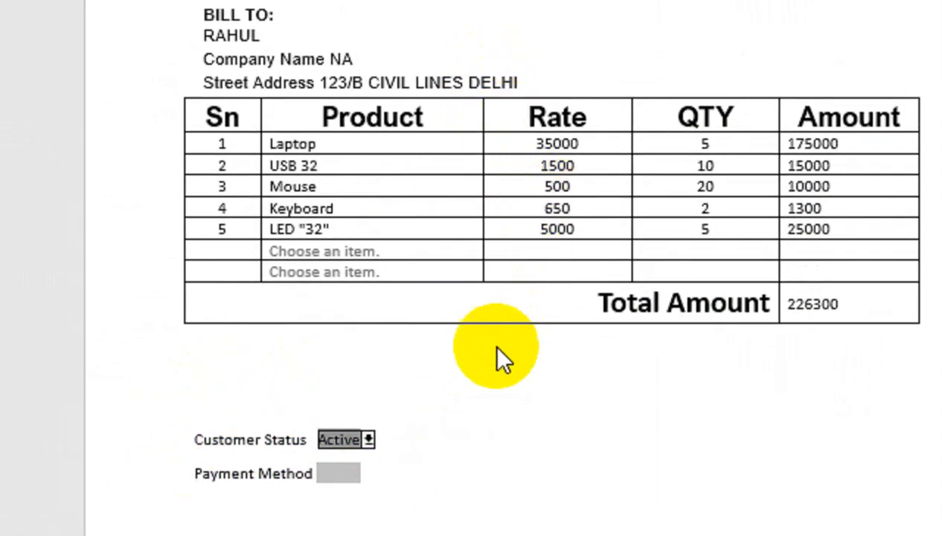
left_click(340, 413)
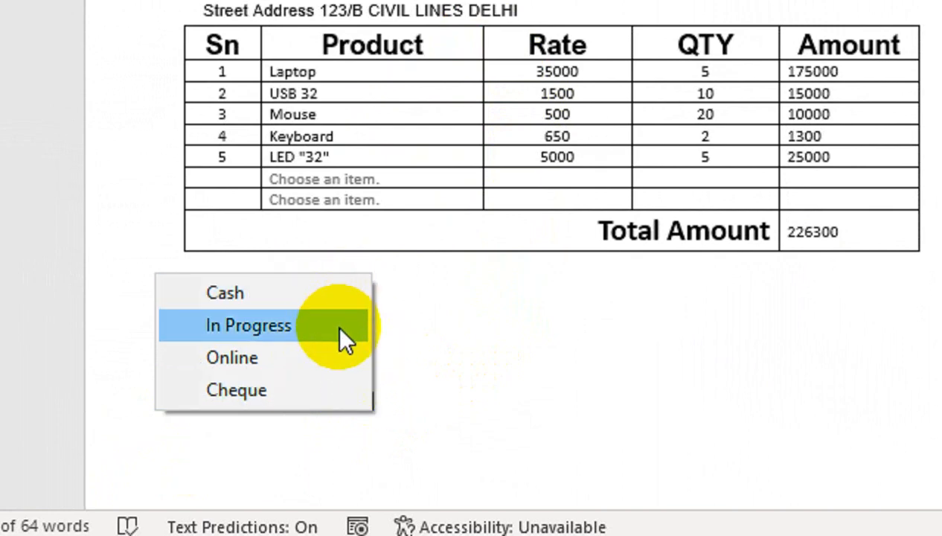
left_click(320, 392)
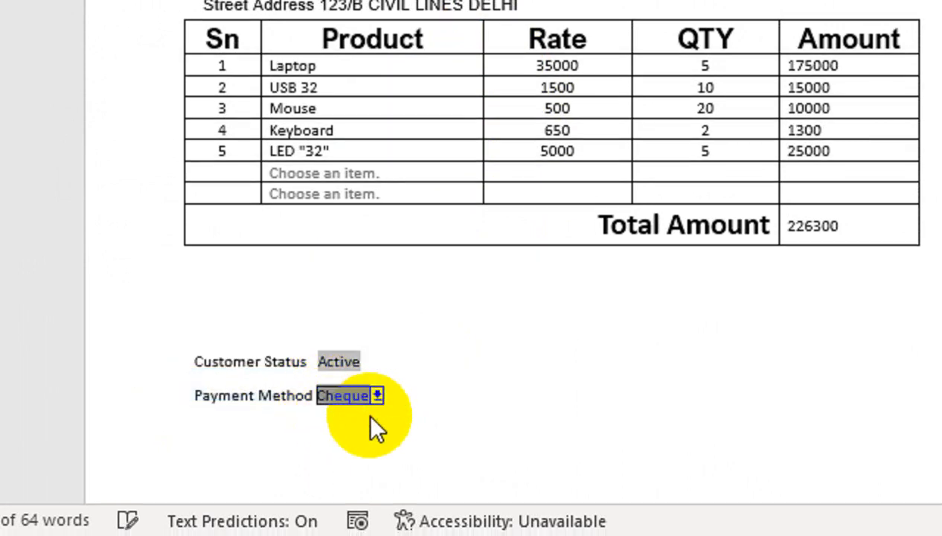
left_click(375, 396)
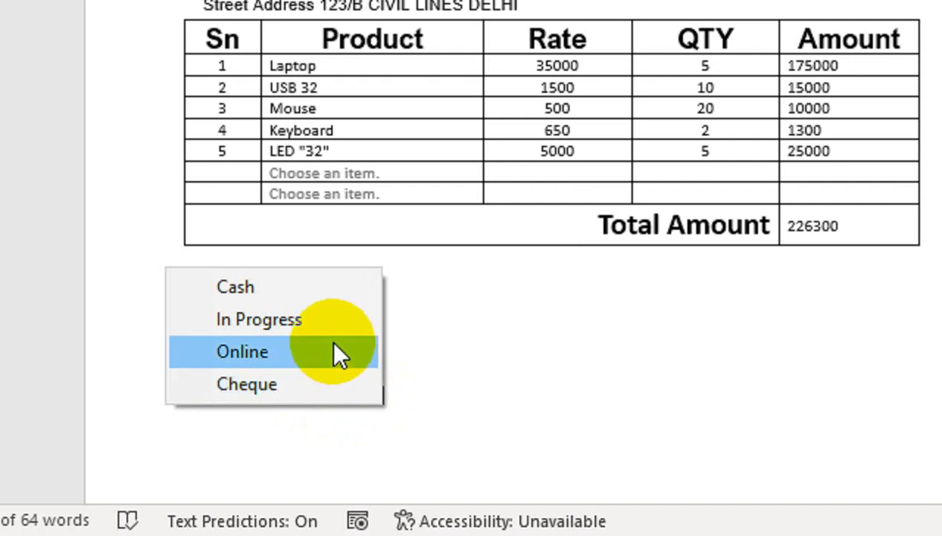
left_click(332, 343)
left_click(370, 396)
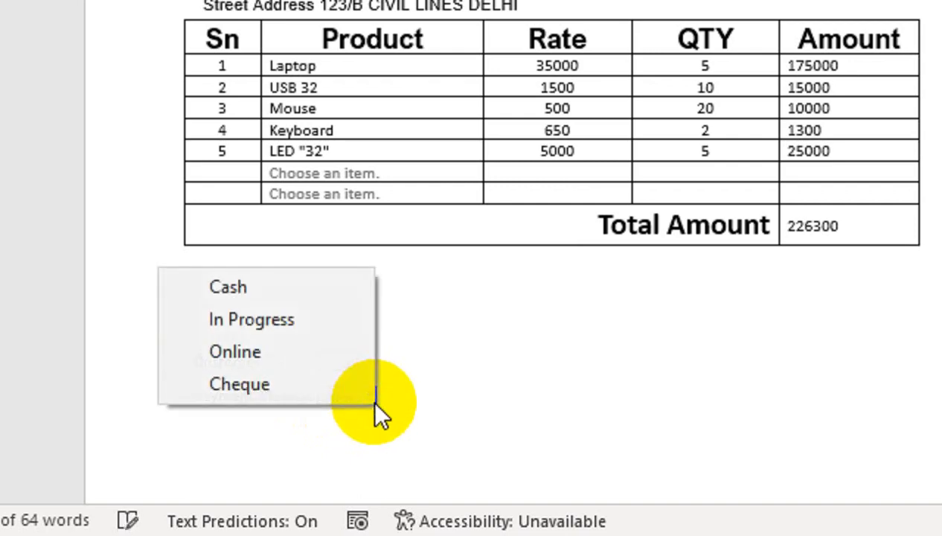
left_click(346, 328)
left_click(451, 372)
- Set Customer Status to Inactive and choose "Do Not Engage Customer is Inactive" as the Payment Method
left_click(339, 360)
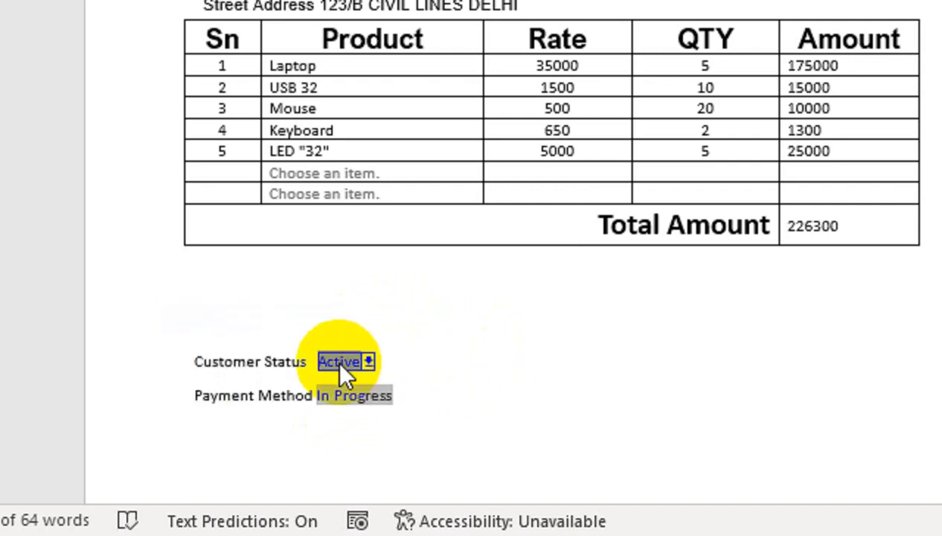
left_click(368, 361)
left_click(347, 422)
left_click(362, 395)
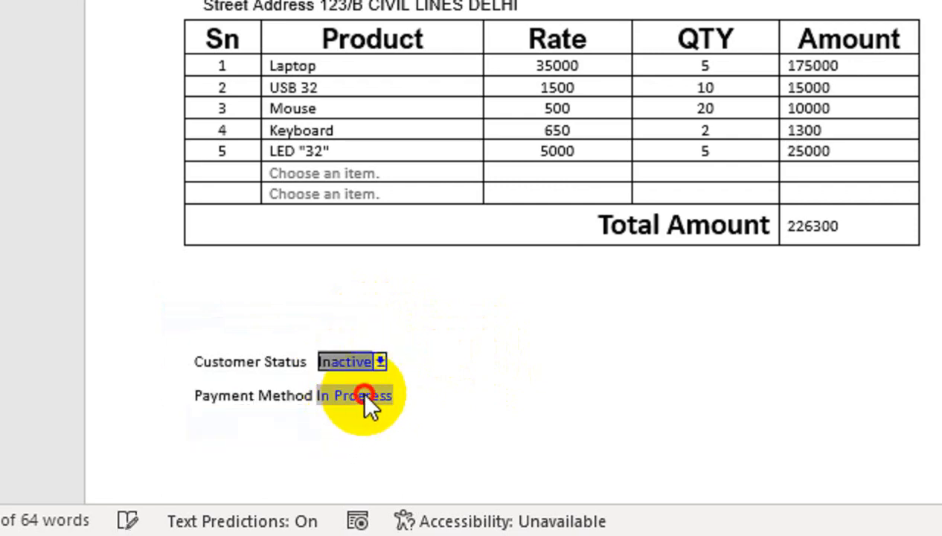
left_click(368, 395)
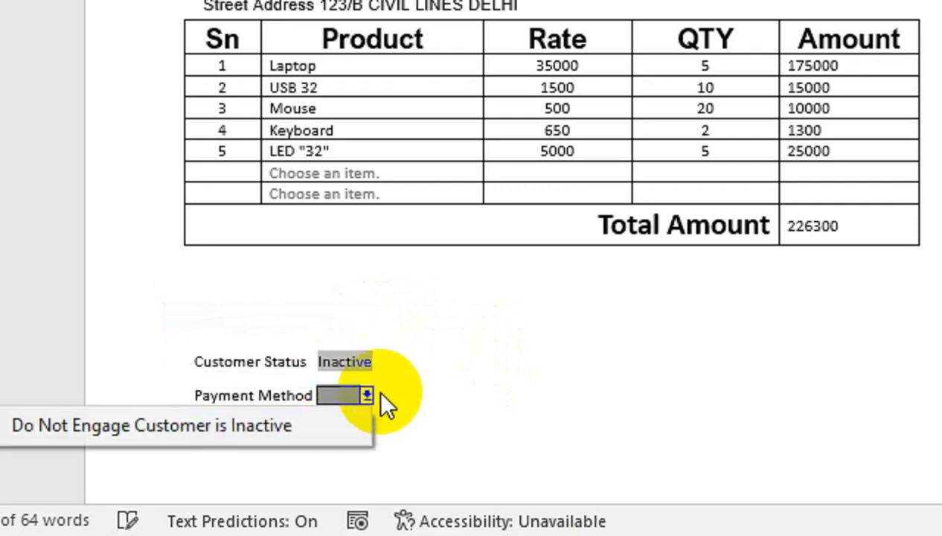
left_click(302, 431)
left_click(693, 404)
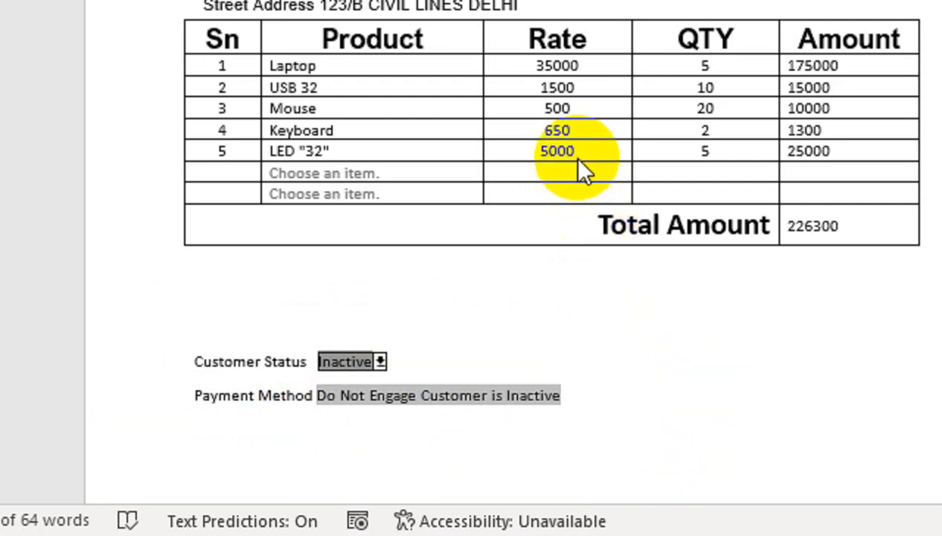
- Look over the protected invoice from the date to the drop-down fields and close the Restrict Editing pane
scroll(577, 149, "up", 2)
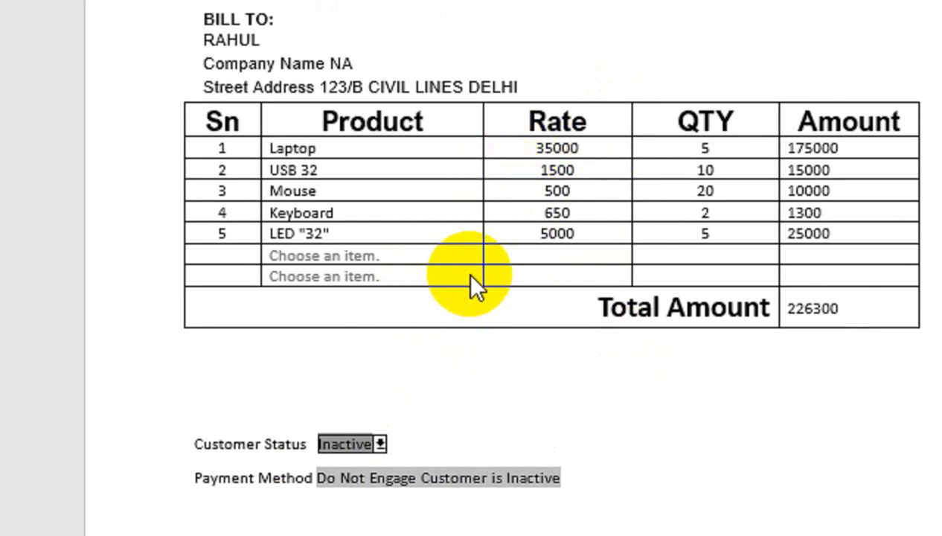
scroll(627, 122, "up", 2)
scroll(367, 313, "down", 1)
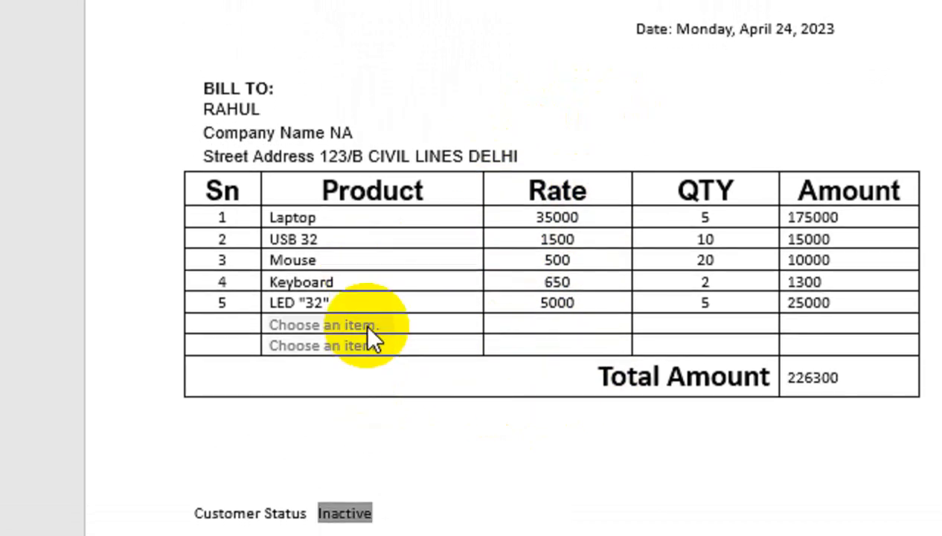
scroll(370, 337, "down", 3)
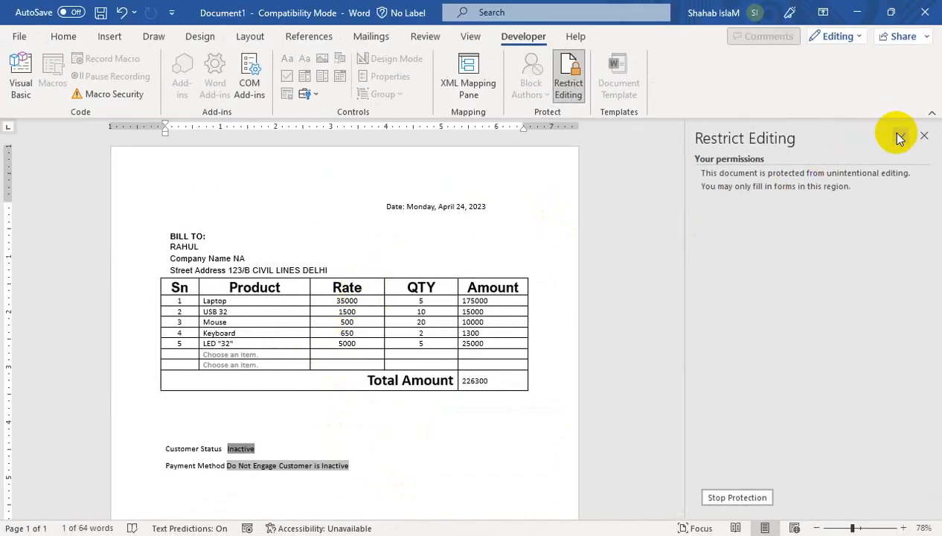
left_click(922, 137)
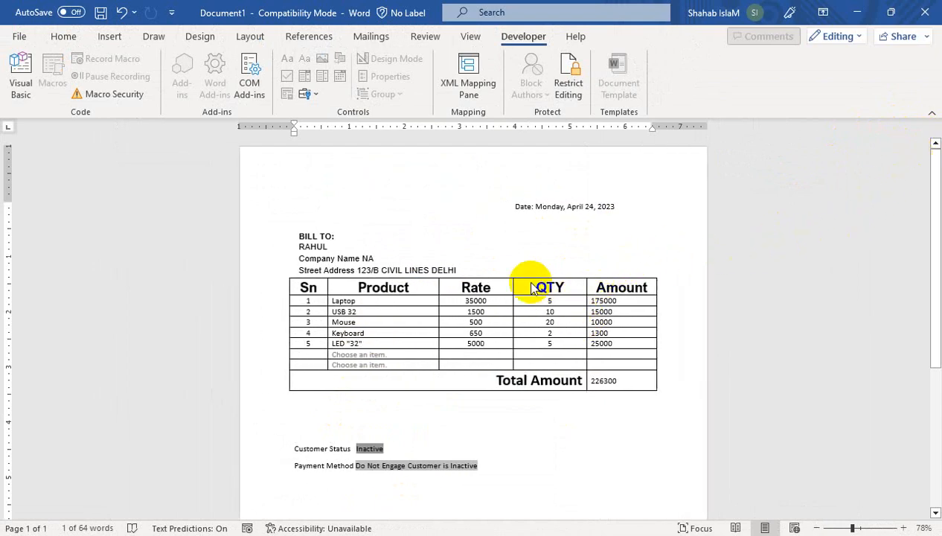